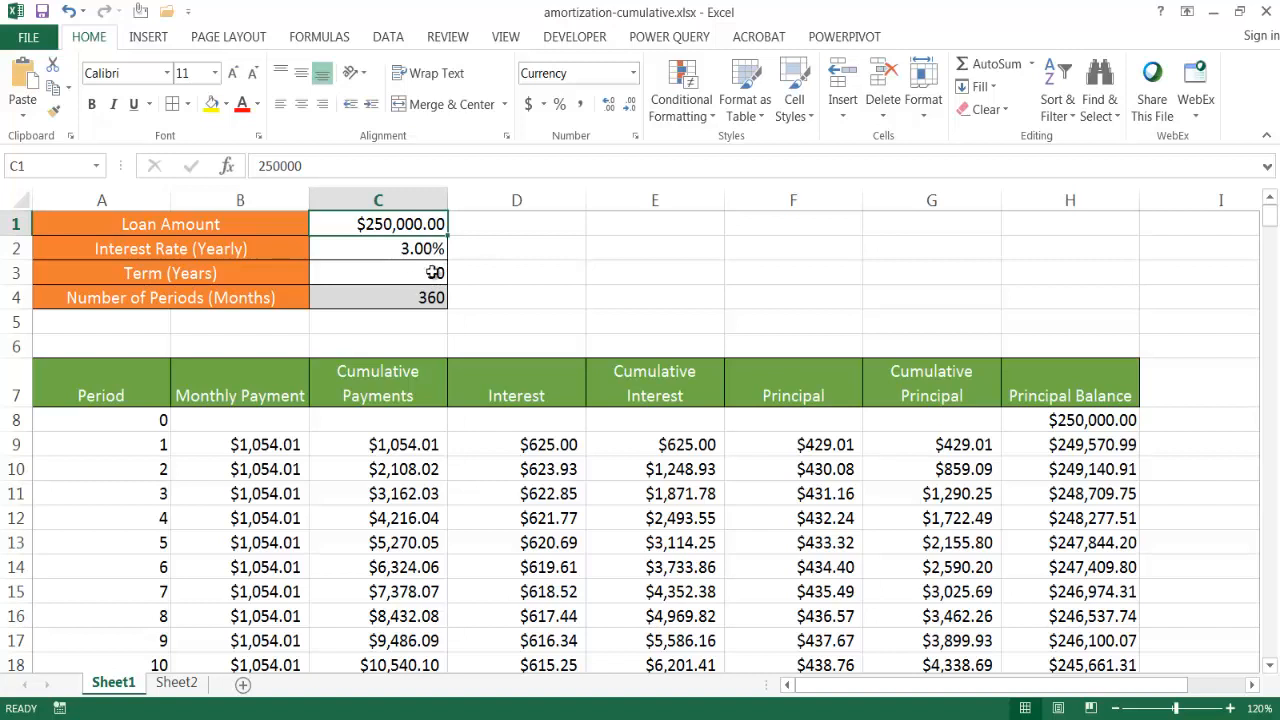
# Step: Examine the finished schedule on Sheet1: the loan term and the formulas for monthly payment, interest, principal and principal balance
pyautogui.click(432, 272)
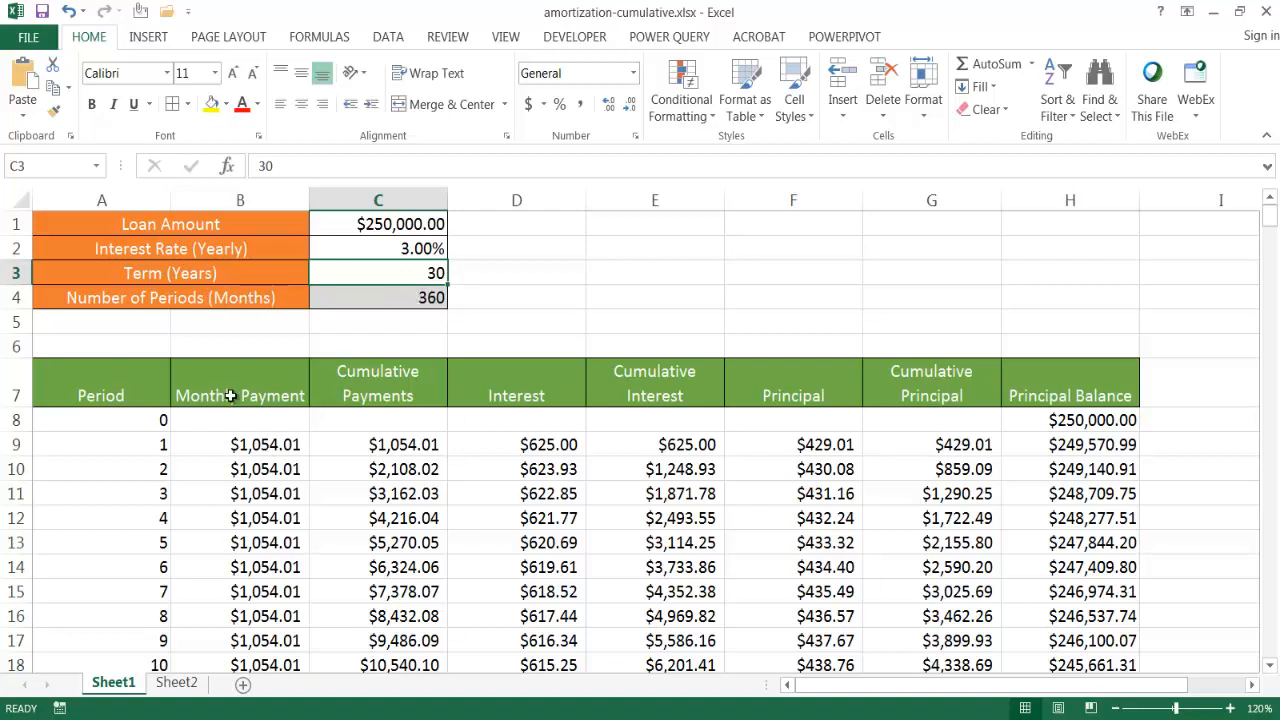
pyautogui.click(263, 447)
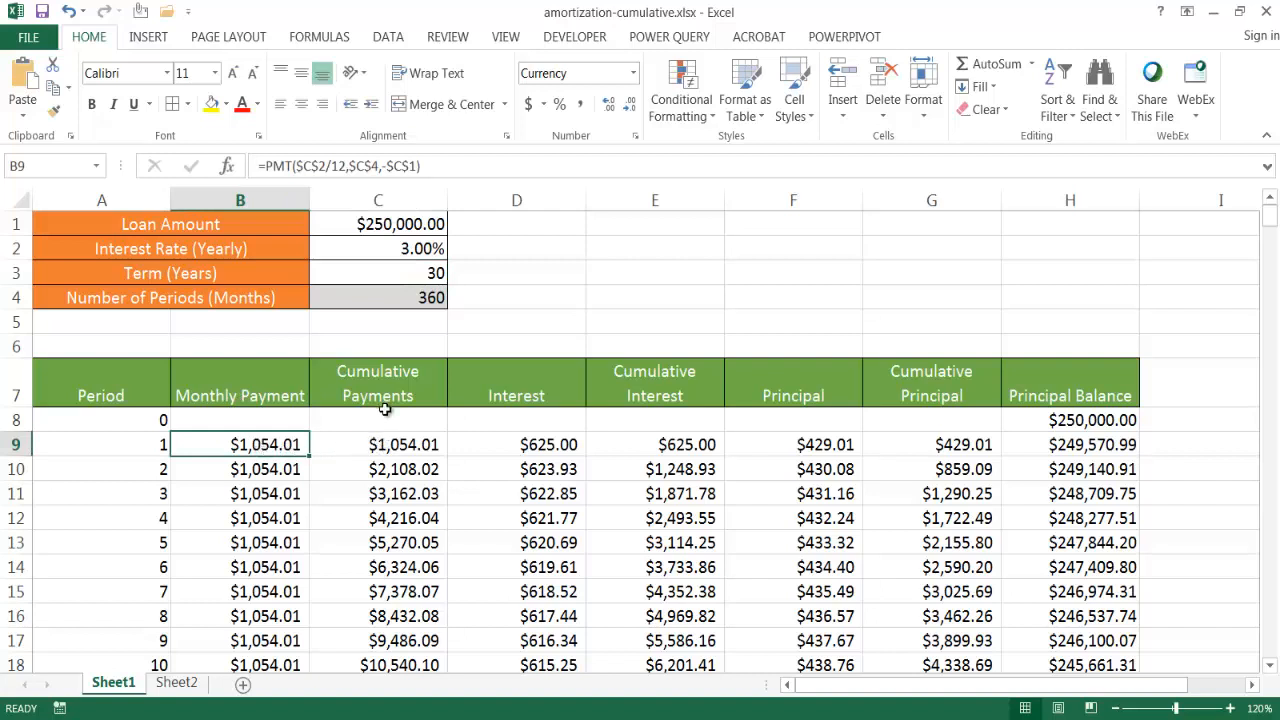
pyautogui.click(262, 469)
pyautogui.click(262, 444)
pyautogui.click(265, 492)
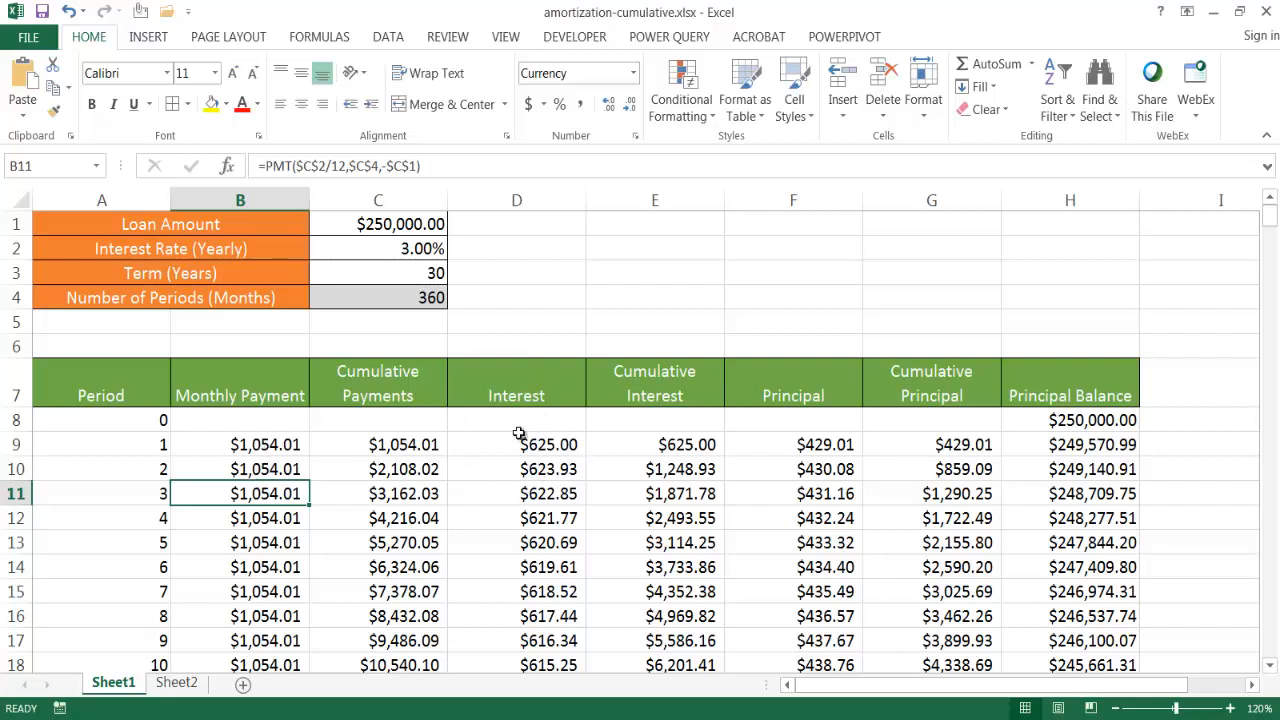
pyautogui.click(530, 440)
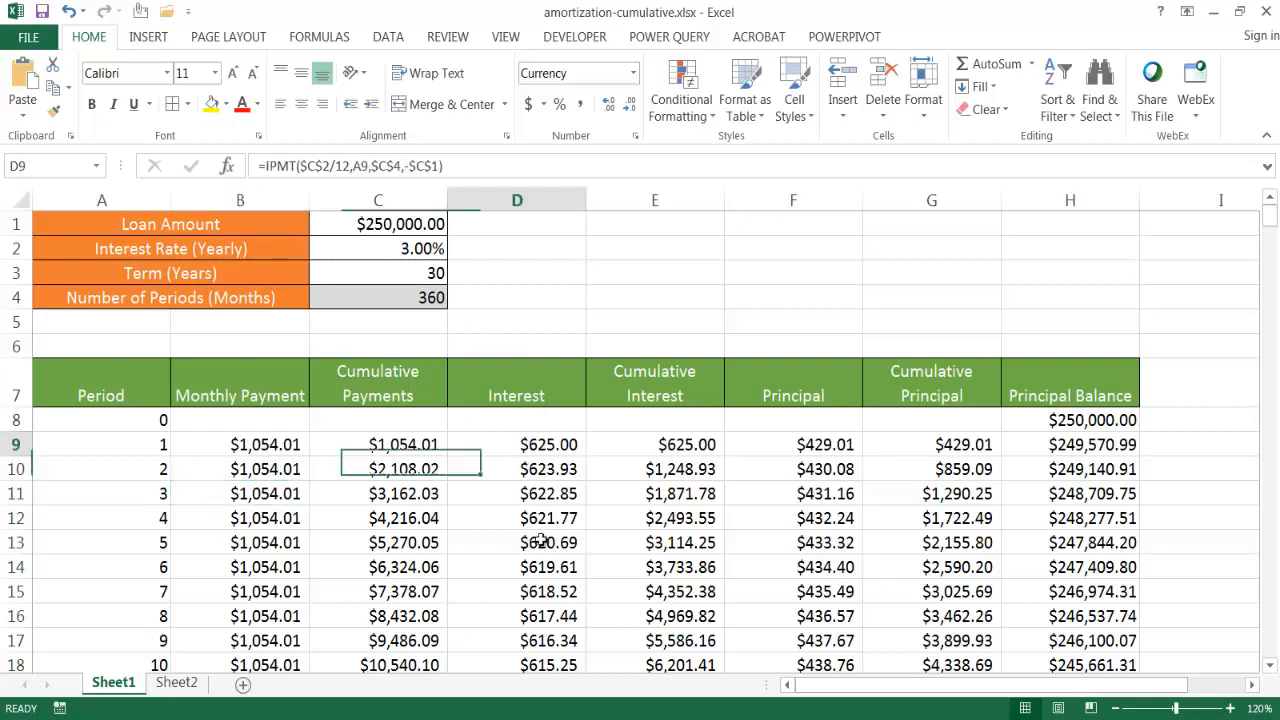
pyautogui.moveTo(540, 541); pyautogui.dragTo(540, 592)
pyautogui.moveTo(820, 445); pyautogui.dragTo(833, 585)
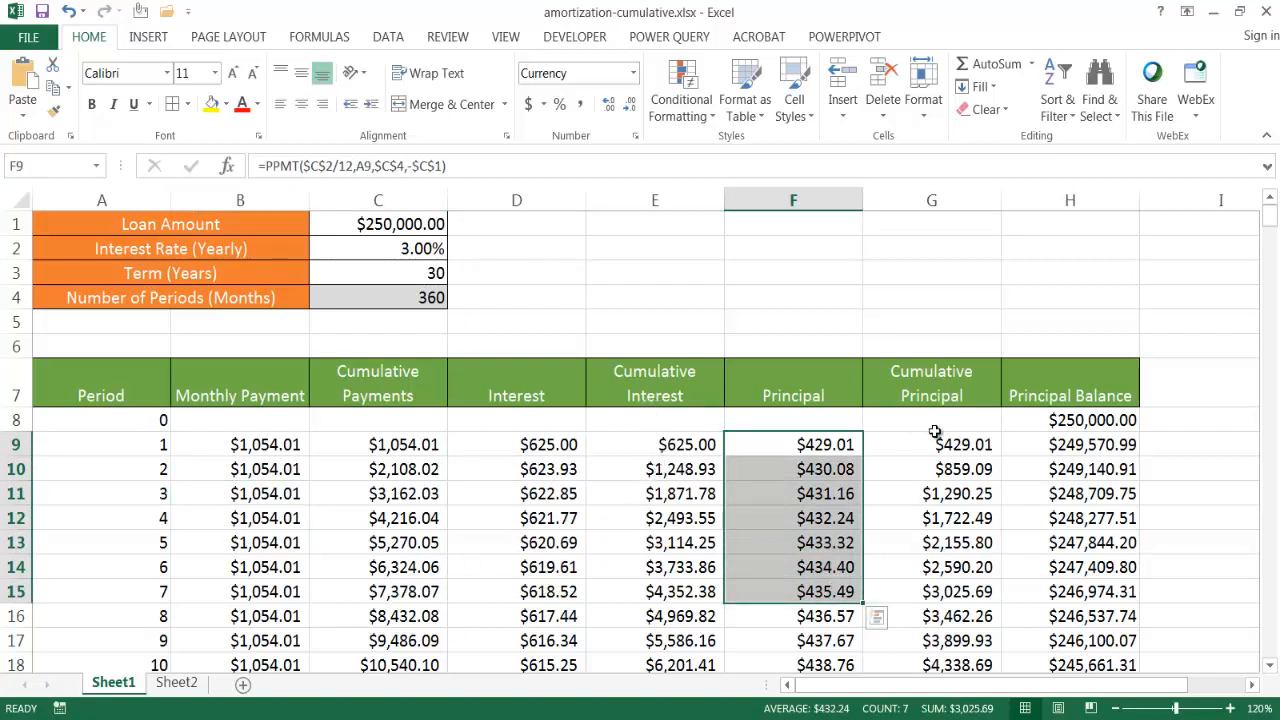
pyautogui.click(1080, 420)
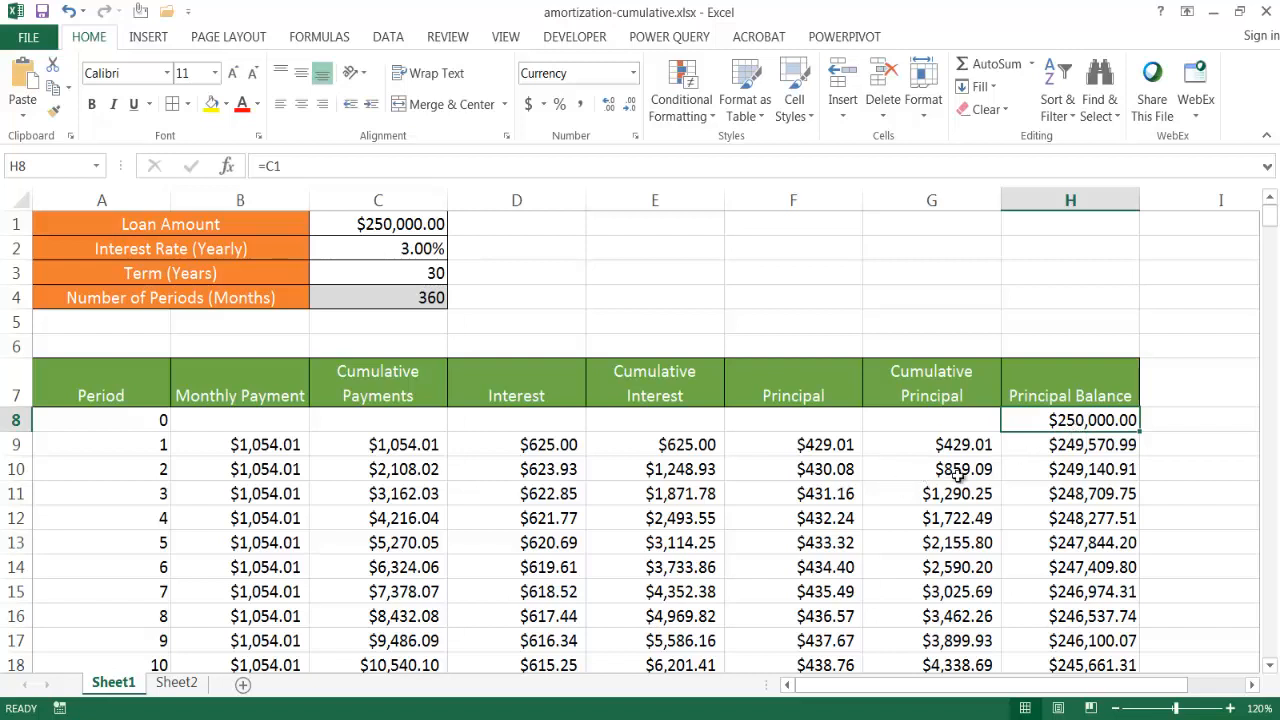
pyautogui.click(1057, 444)
pyautogui.click(1063, 493)
pyautogui.click(1070, 518)
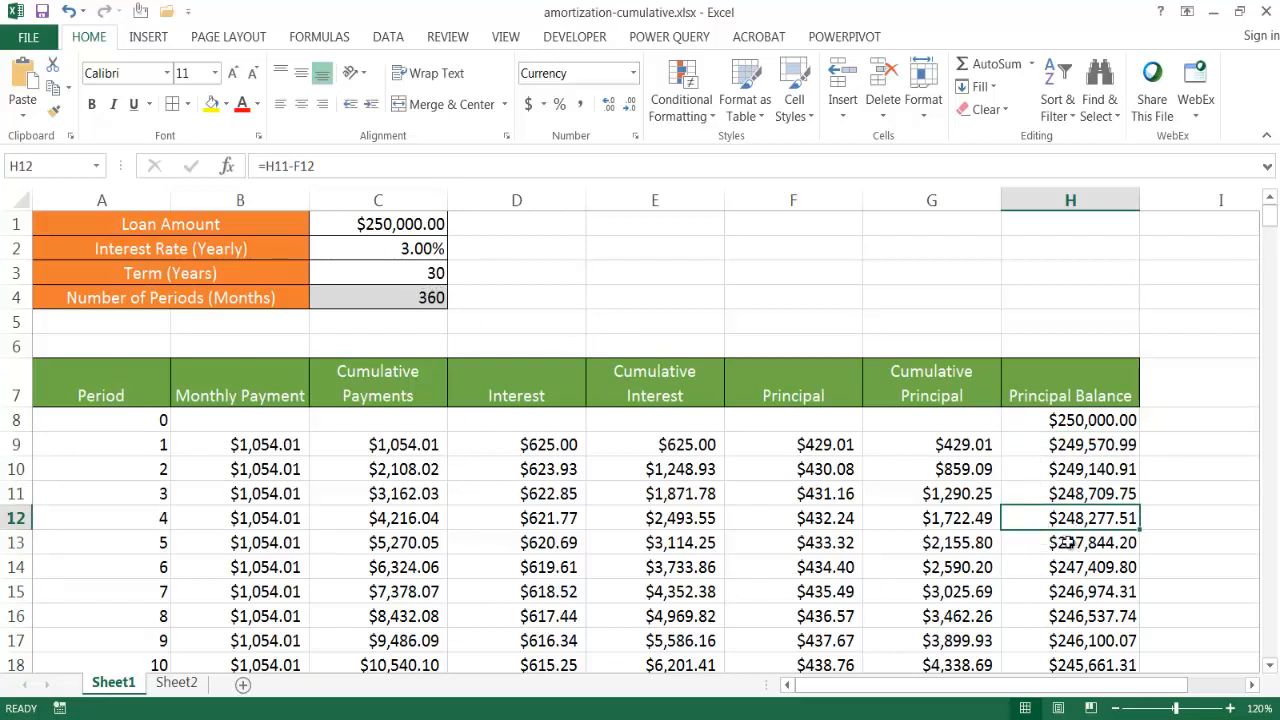
# Step: Examine the end of the schedule, comparing the period 360 balance, cumulative principal, cumulative interest and cumulative payments
pyautogui.hotkey('ctrl', 'shift', 'Down')
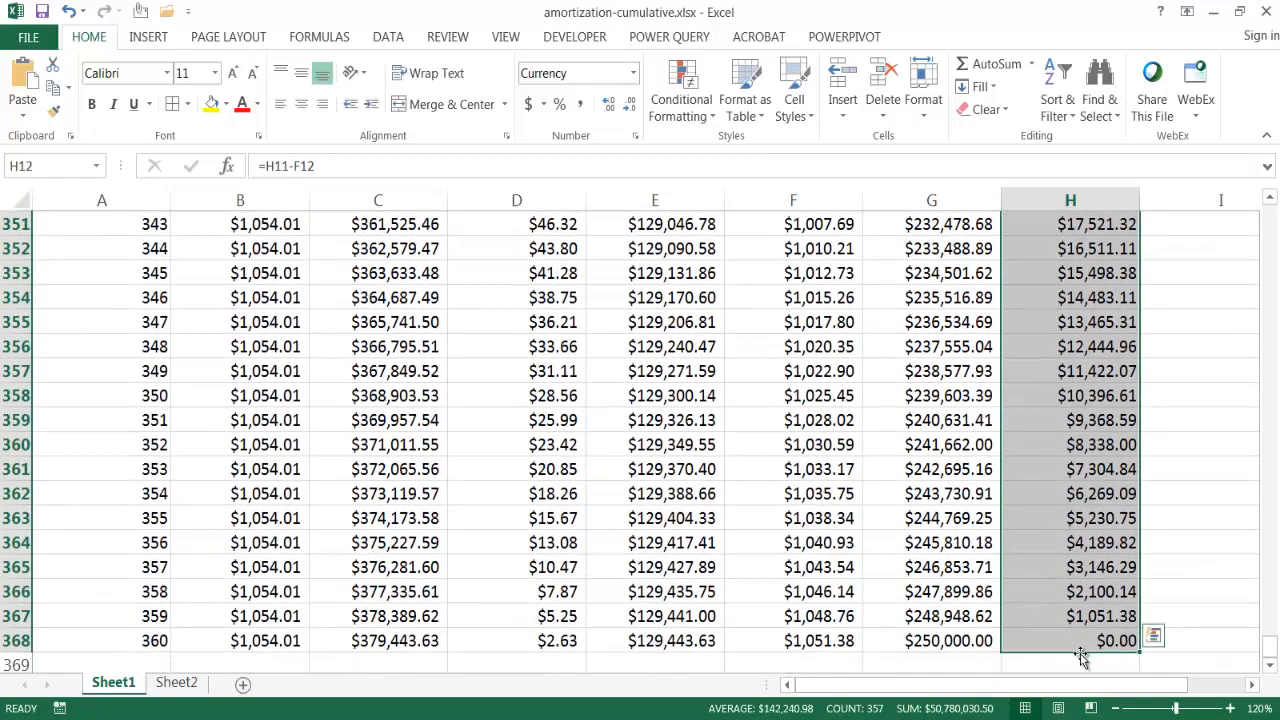
pyautogui.click(1066, 640)
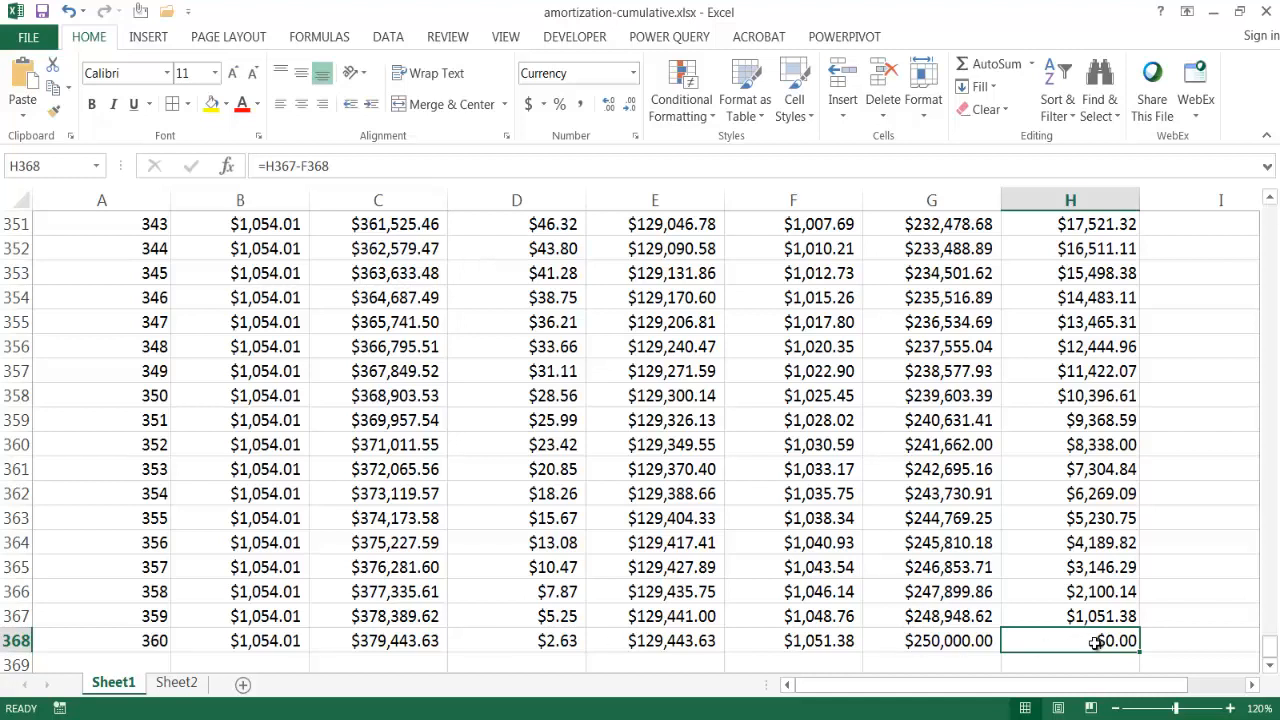
pyautogui.click(950, 641)
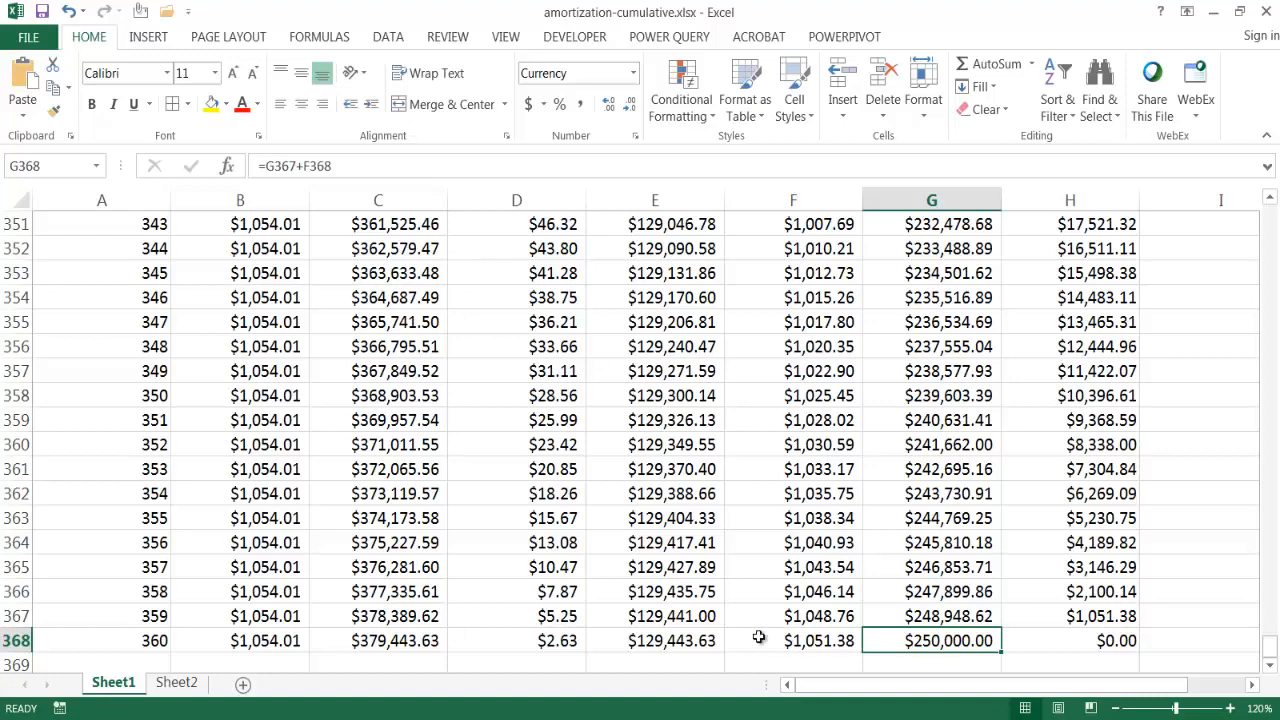
pyautogui.click(683, 644)
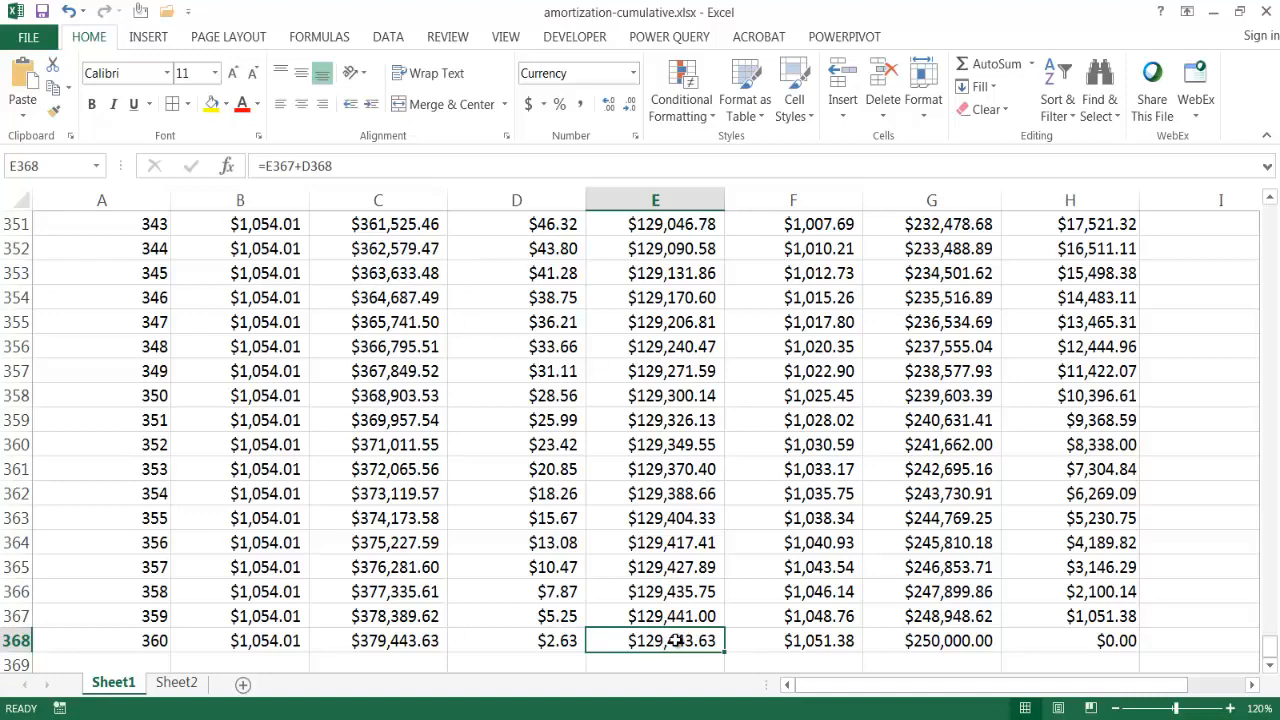
pyautogui.keyDown('ctrl'); pyautogui.click(960, 641); pyautogui.keyUp('ctrl')
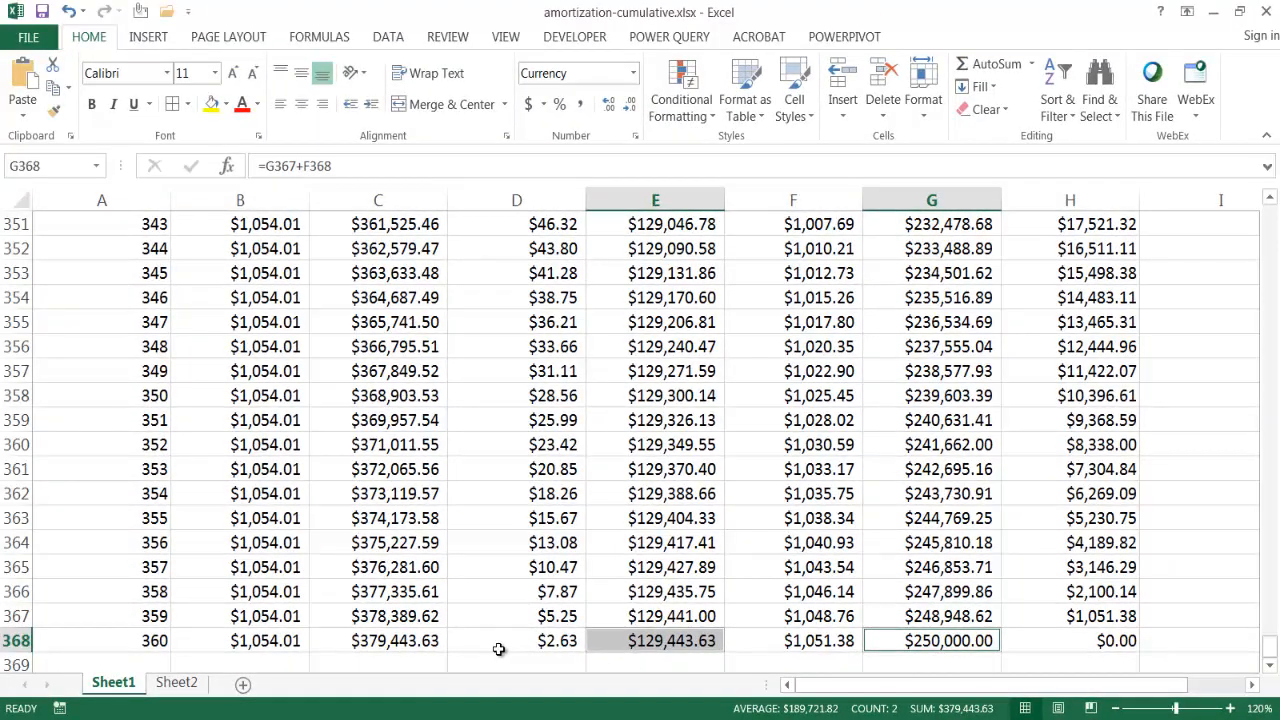
pyautogui.click(398, 641)
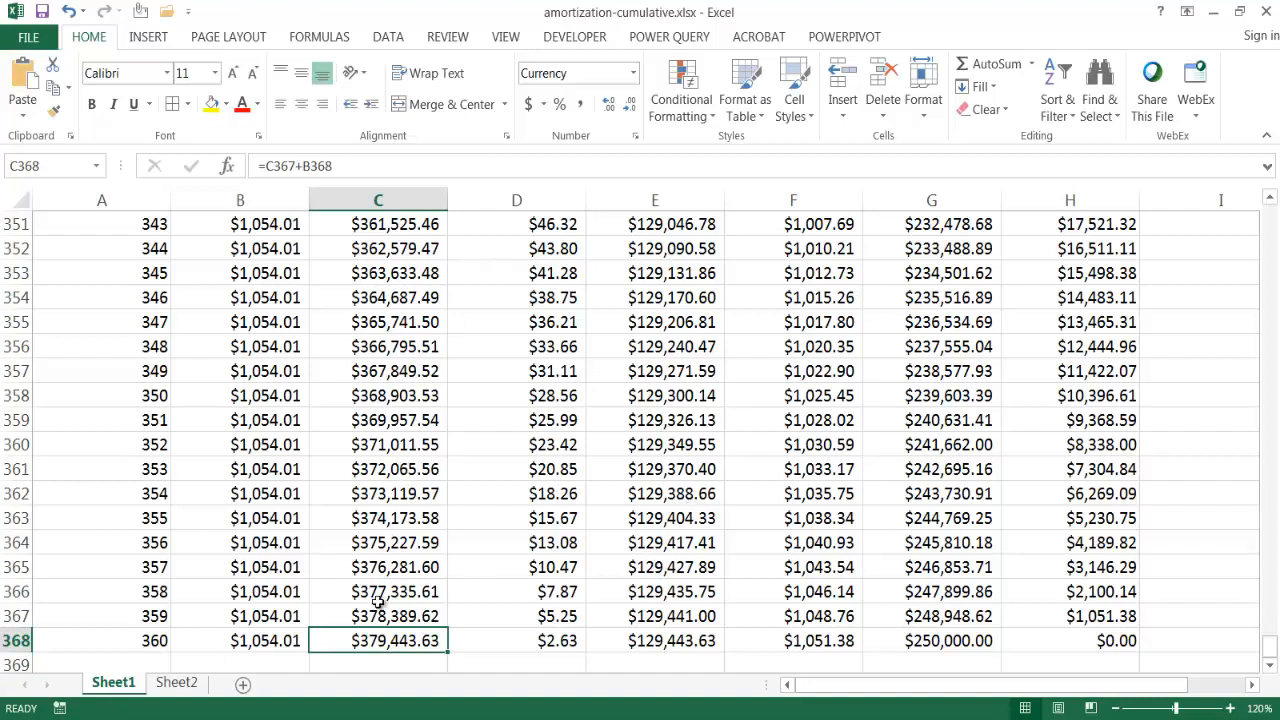
pyautogui.click(667, 515)
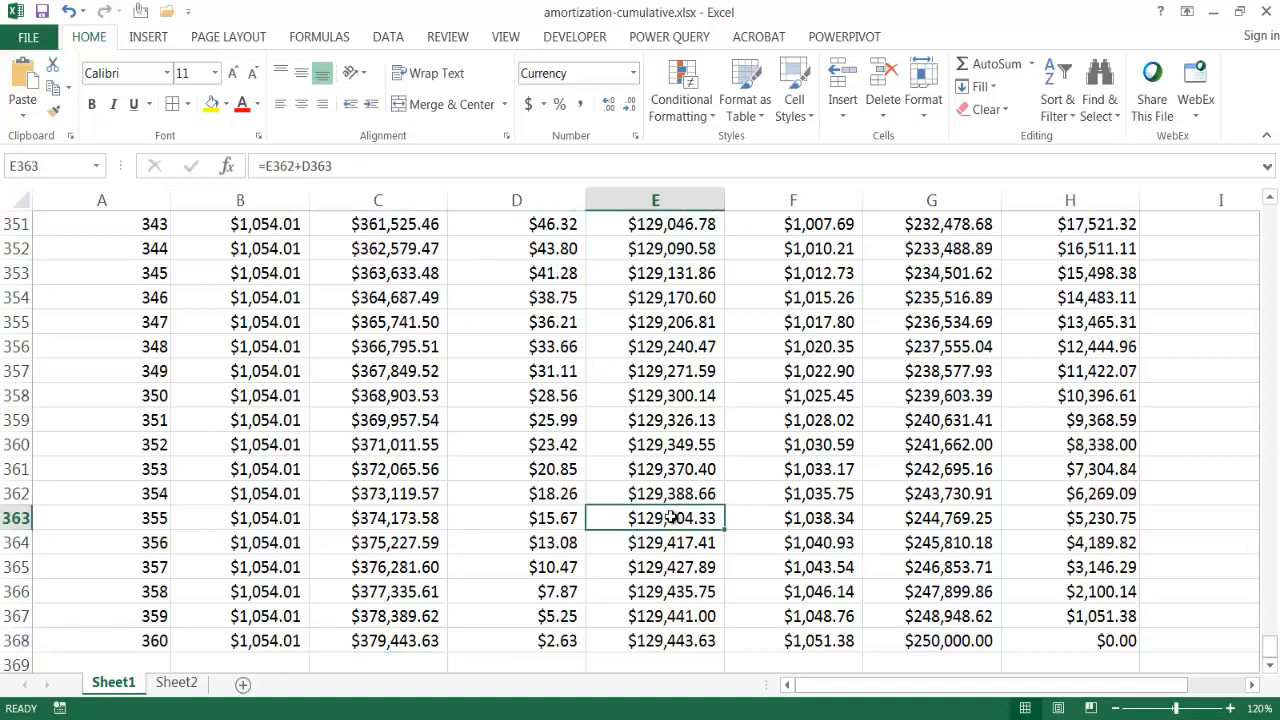
pyautogui.click(922, 534)
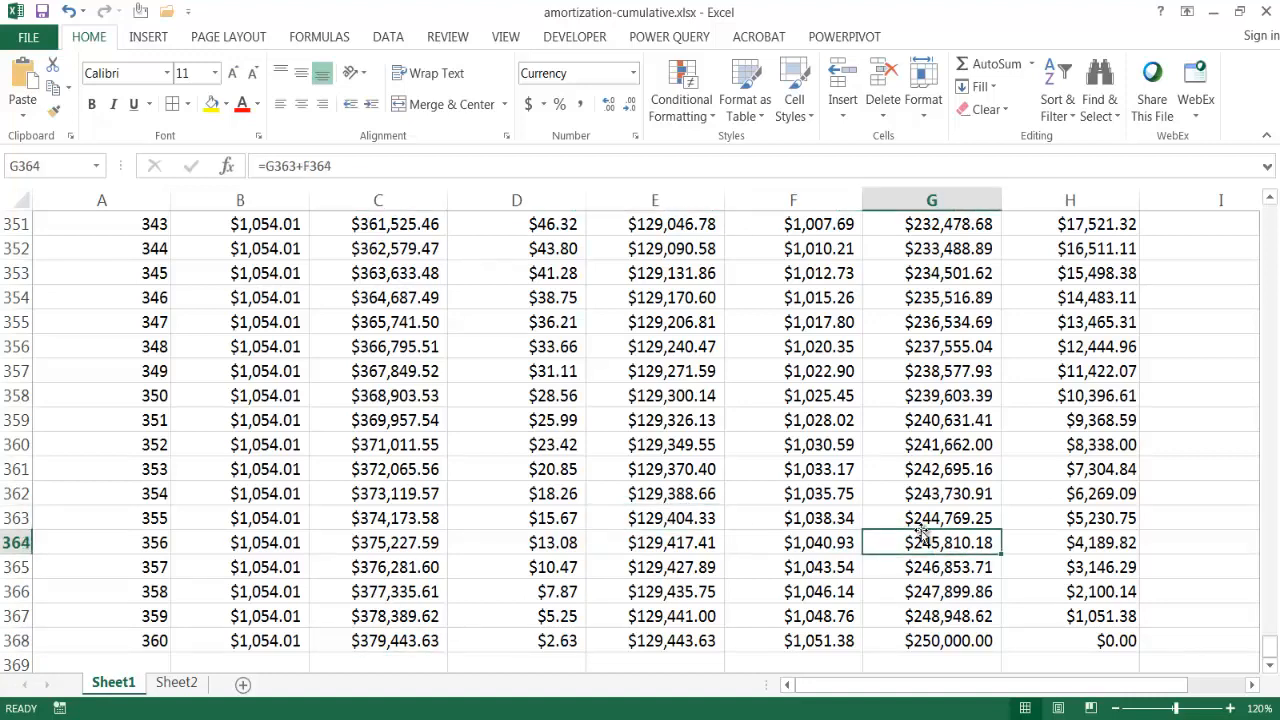
pyautogui.moveTo(1270, 648); pyautogui.dragTo(1268, 212)
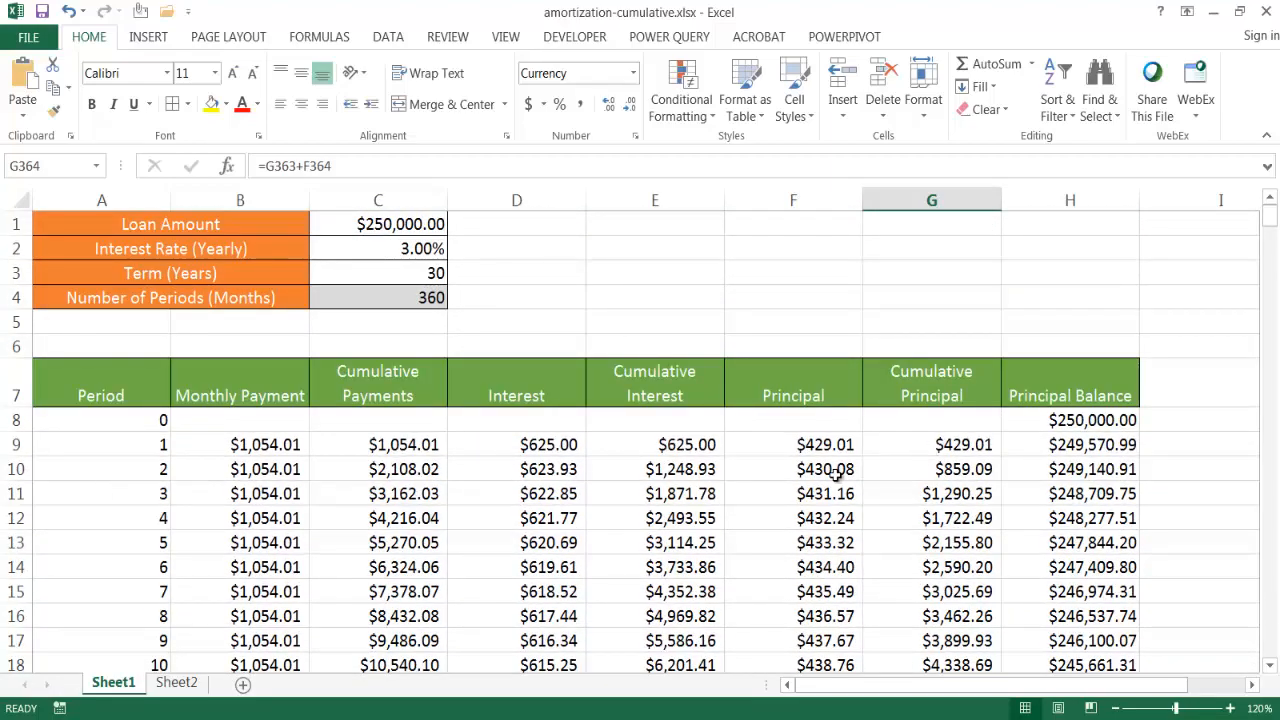
# Step: On Sheet2, enter 250000 as the loan amount in C1 and format it as Currency
pyautogui.hotkey('ctrl', 'pagedown')
pyautogui.click(737, 536)
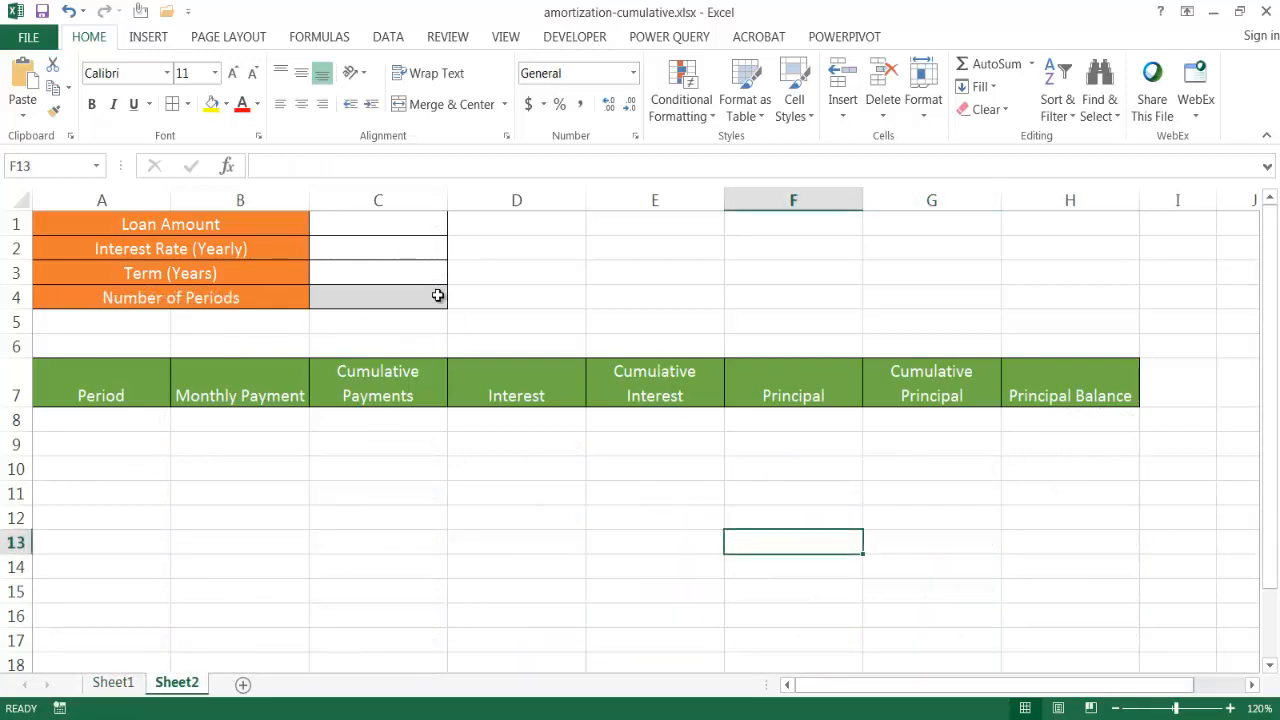
pyautogui.click(413, 222)
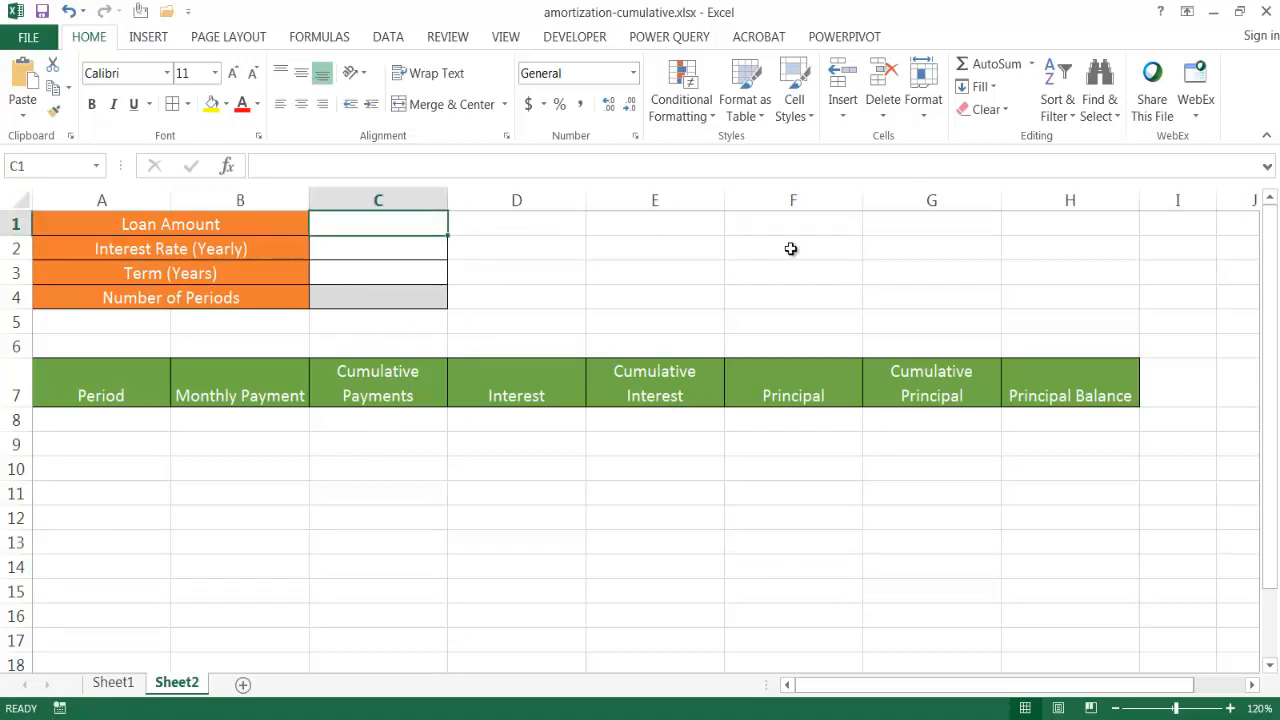
pyautogui.write('250')
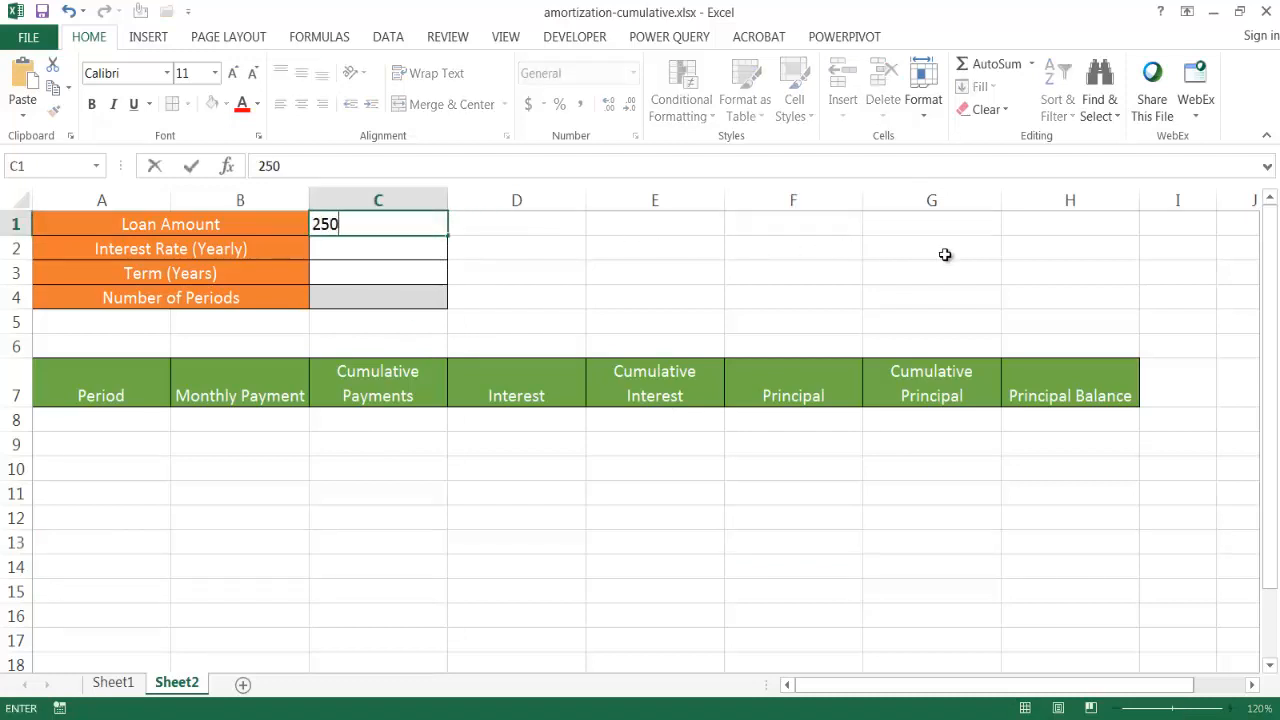
pyautogui.write('000')
pyautogui.press('Return')
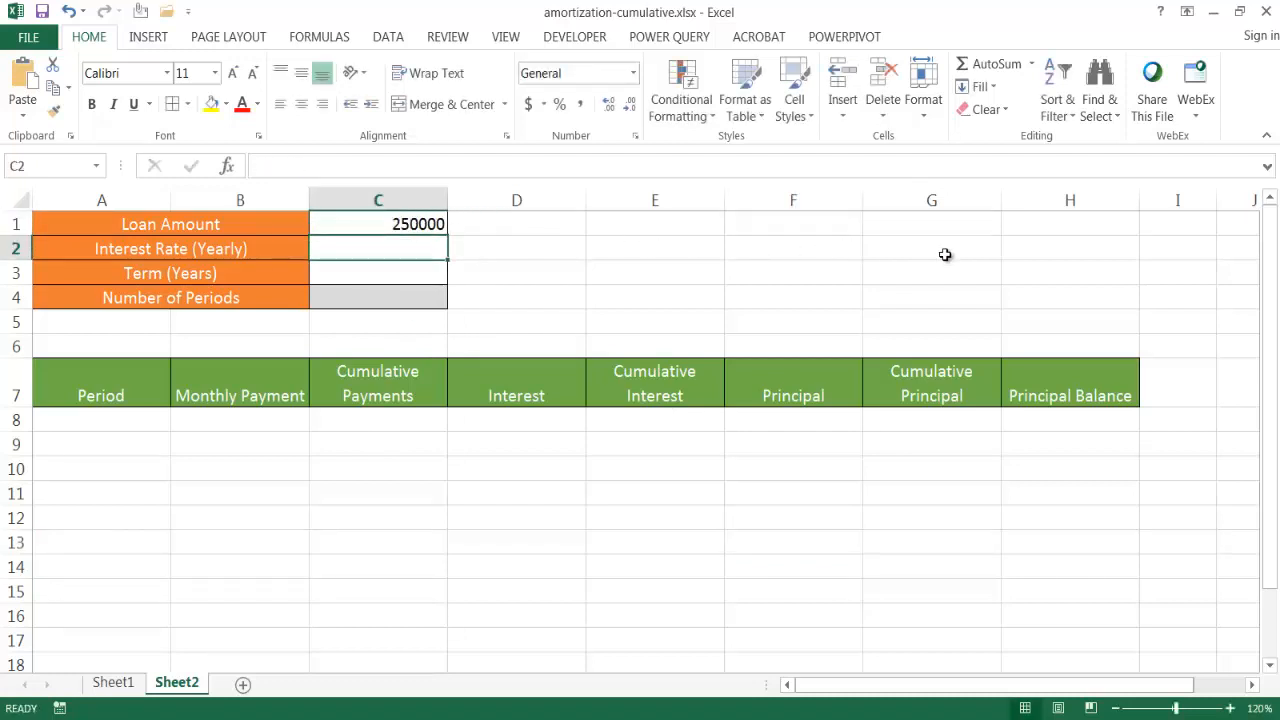
pyautogui.click(378, 231)
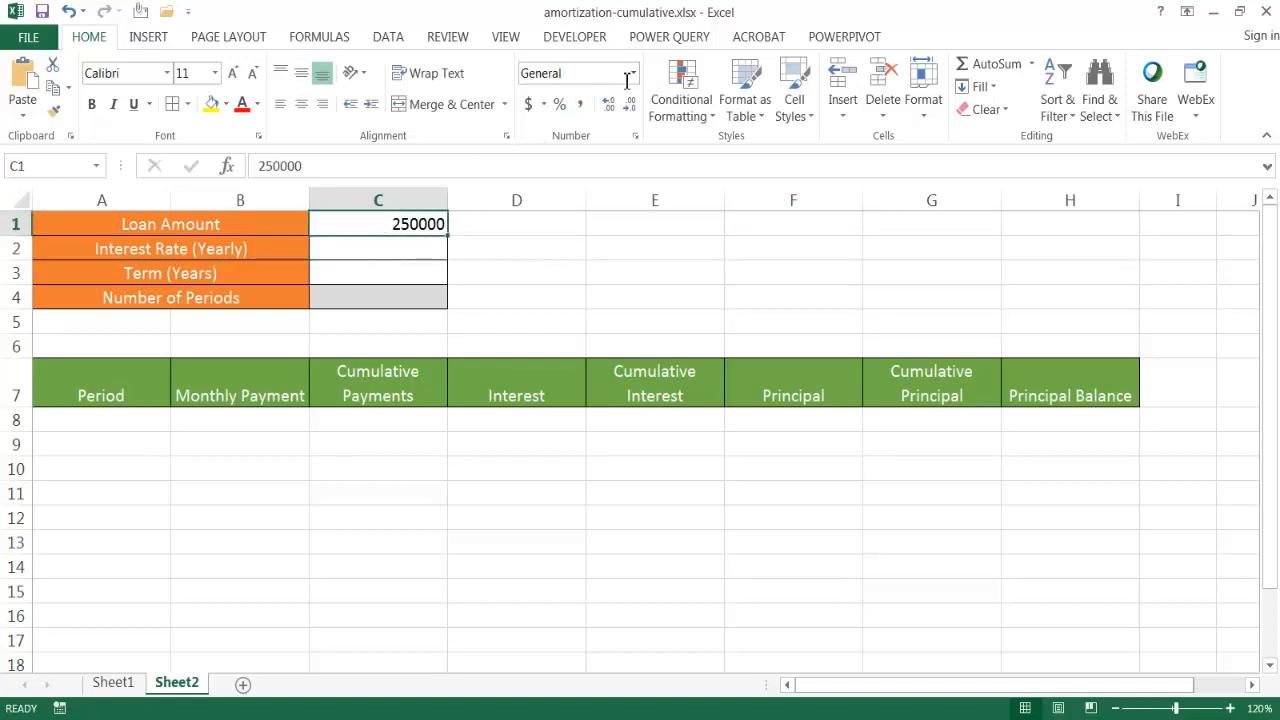
pyautogui.click(633, 73)
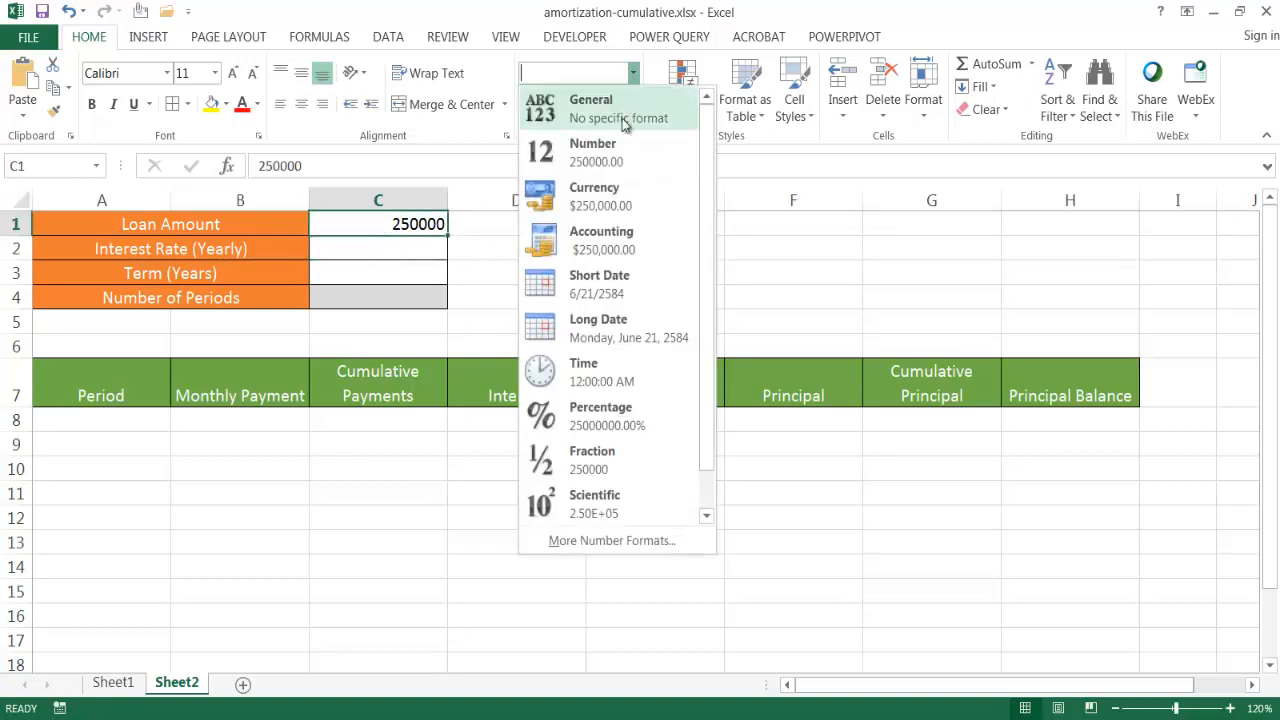
pyautogui.click(636, 204)
pyautogui.click(386, 247)
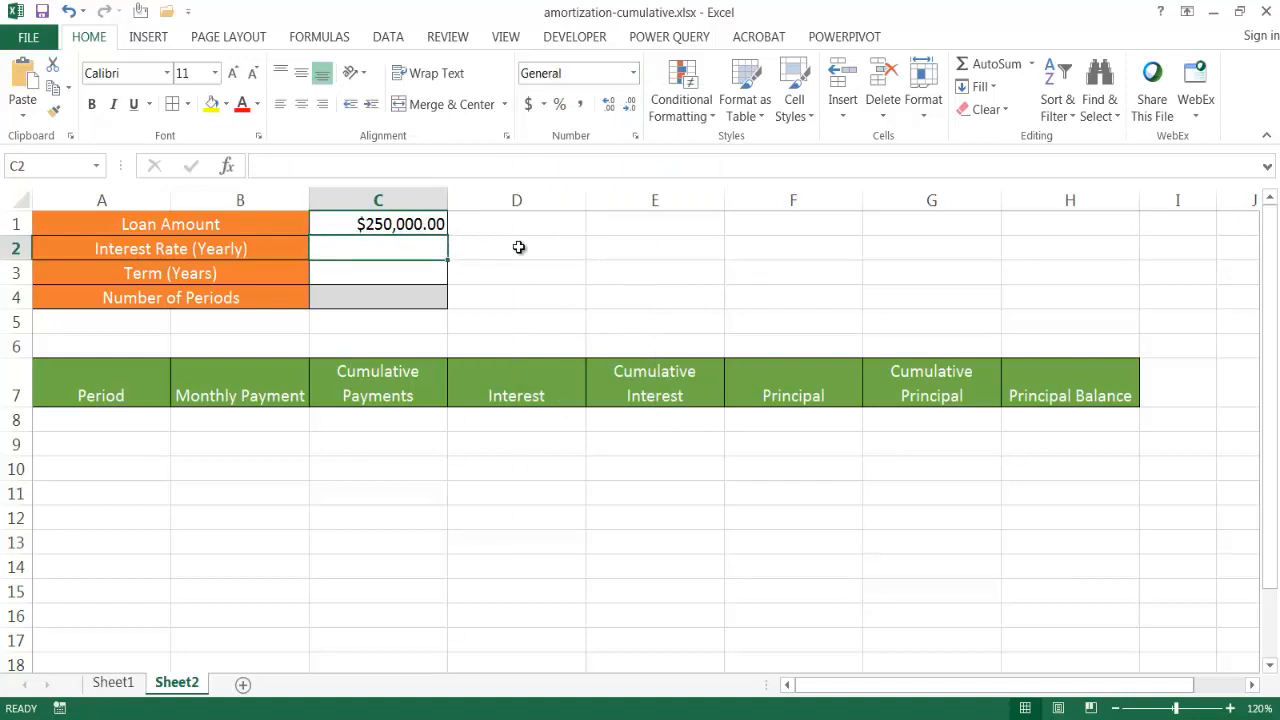
pyautogui.write('3')
pyautogui.press('Return')
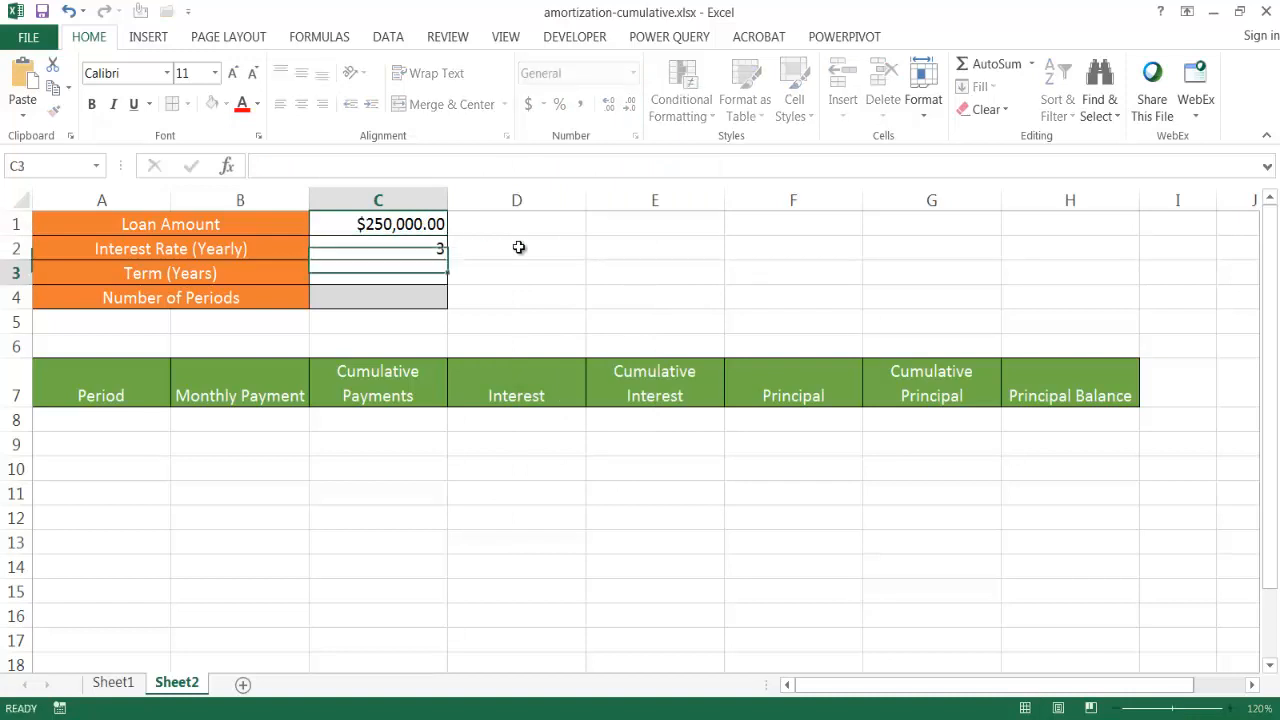
# Step: Set the yearly interest rate in C2 to .03 and format it as a percentage with two decimal places
pyautogui.click(403, 248)
pyautogui.write('.03')
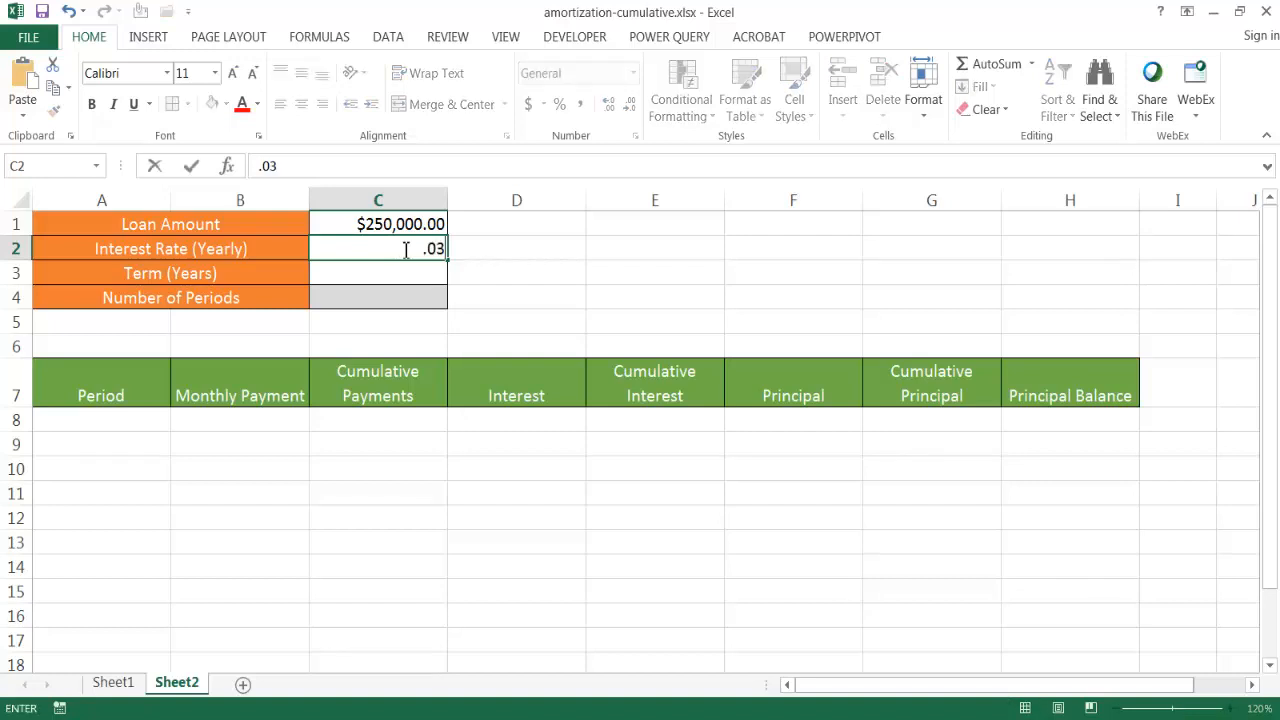
pyautogui.press('Return')
pyautogui.click(403, 248)
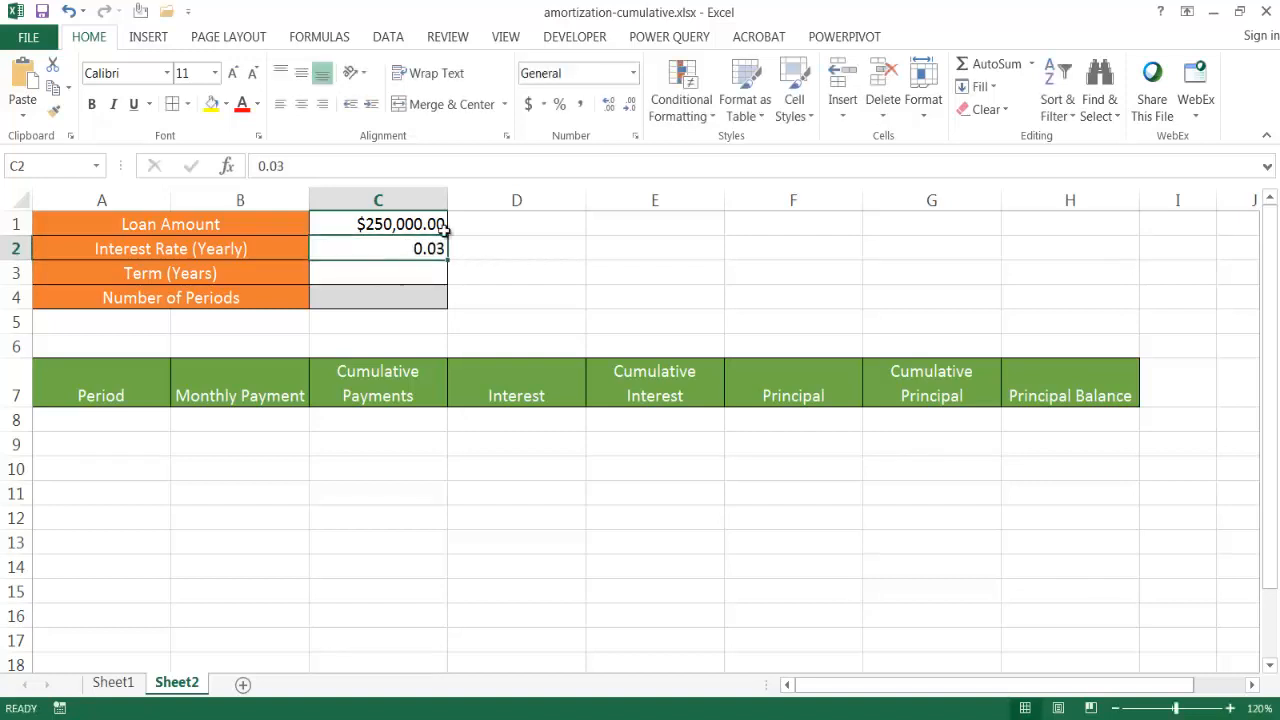
pyautogui.click(562, 106)
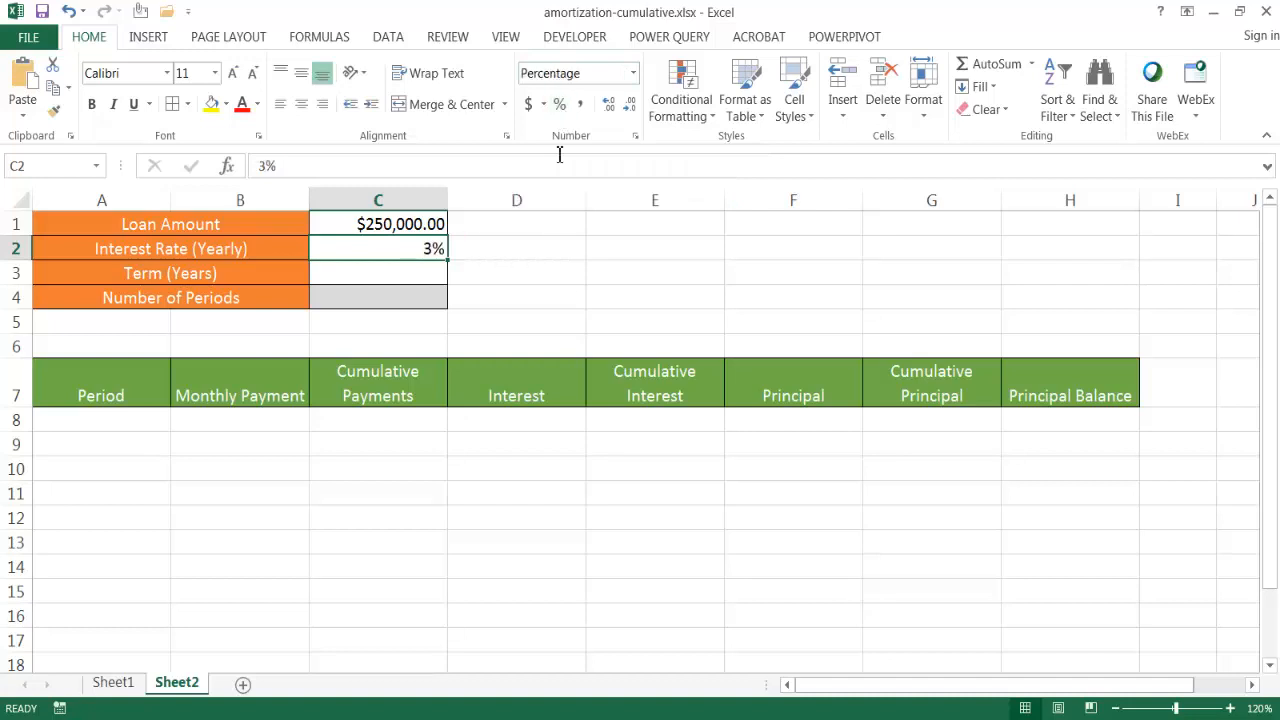
pyautogui.click(612, 108)
pyautogui.click(611, 108)
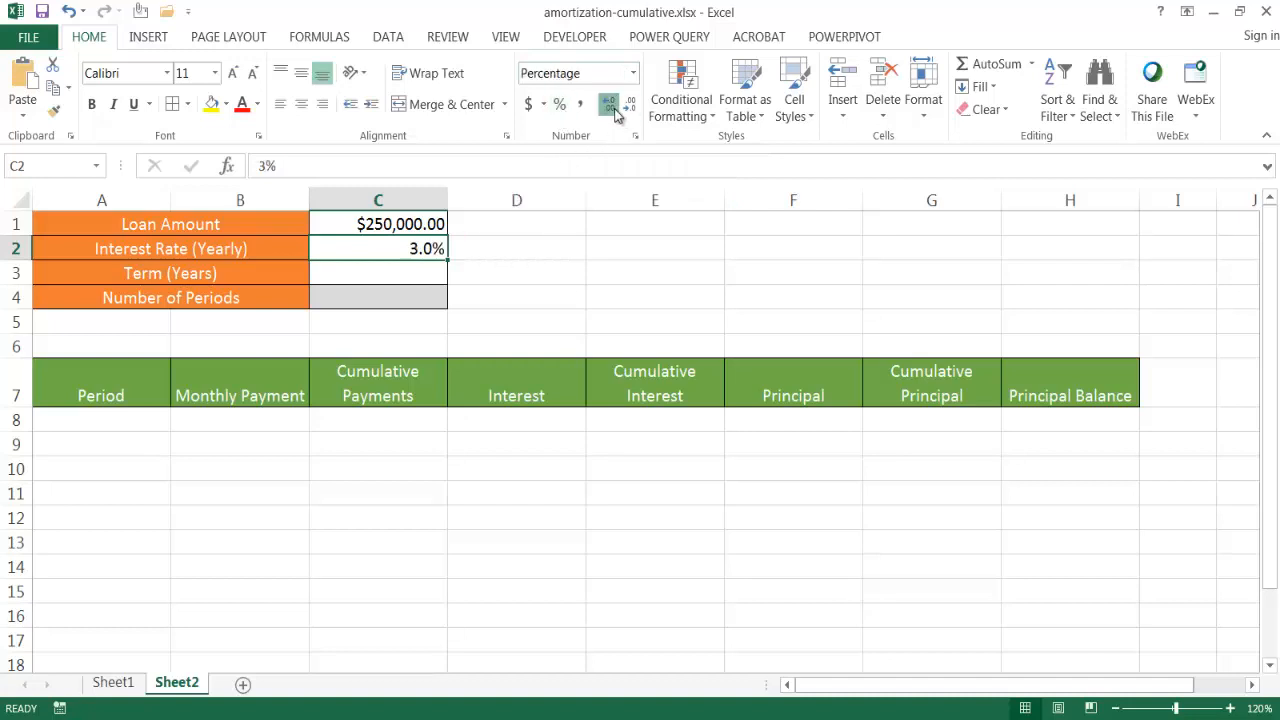
# Step: Enter a loan term of 30 years in C3
pyautogui.click(373, 270)
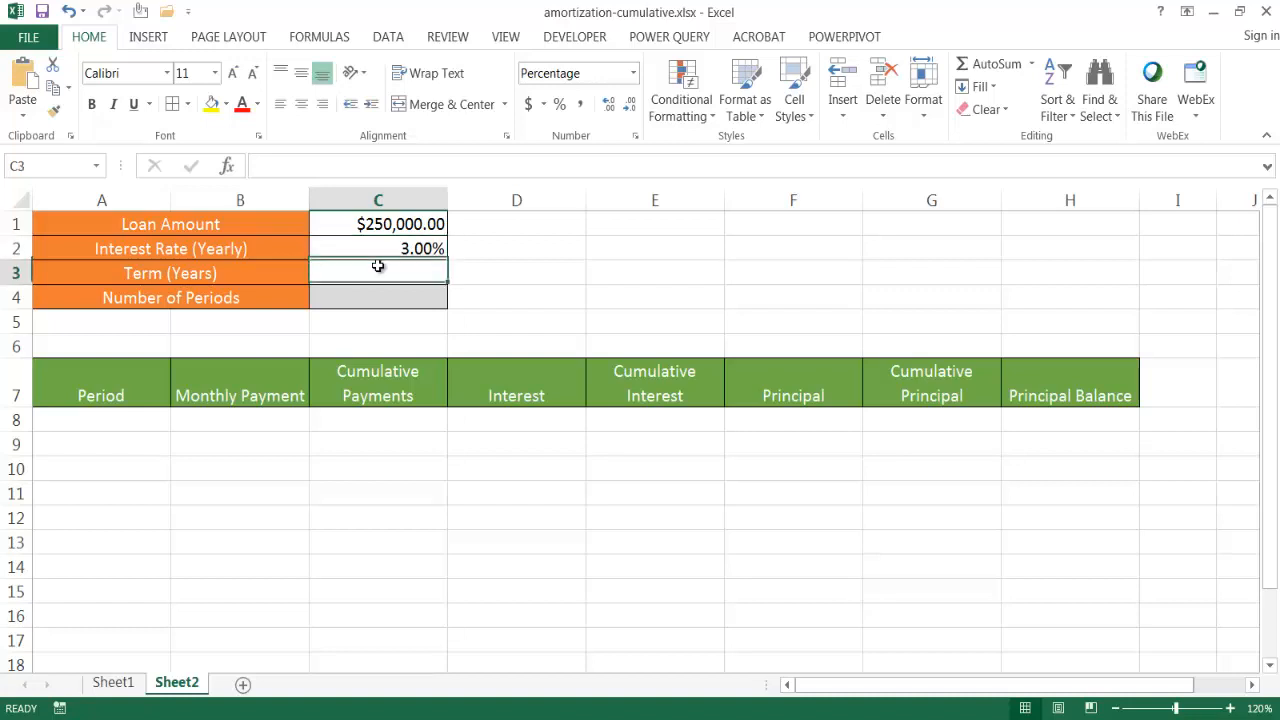
pyautogui.write('30')
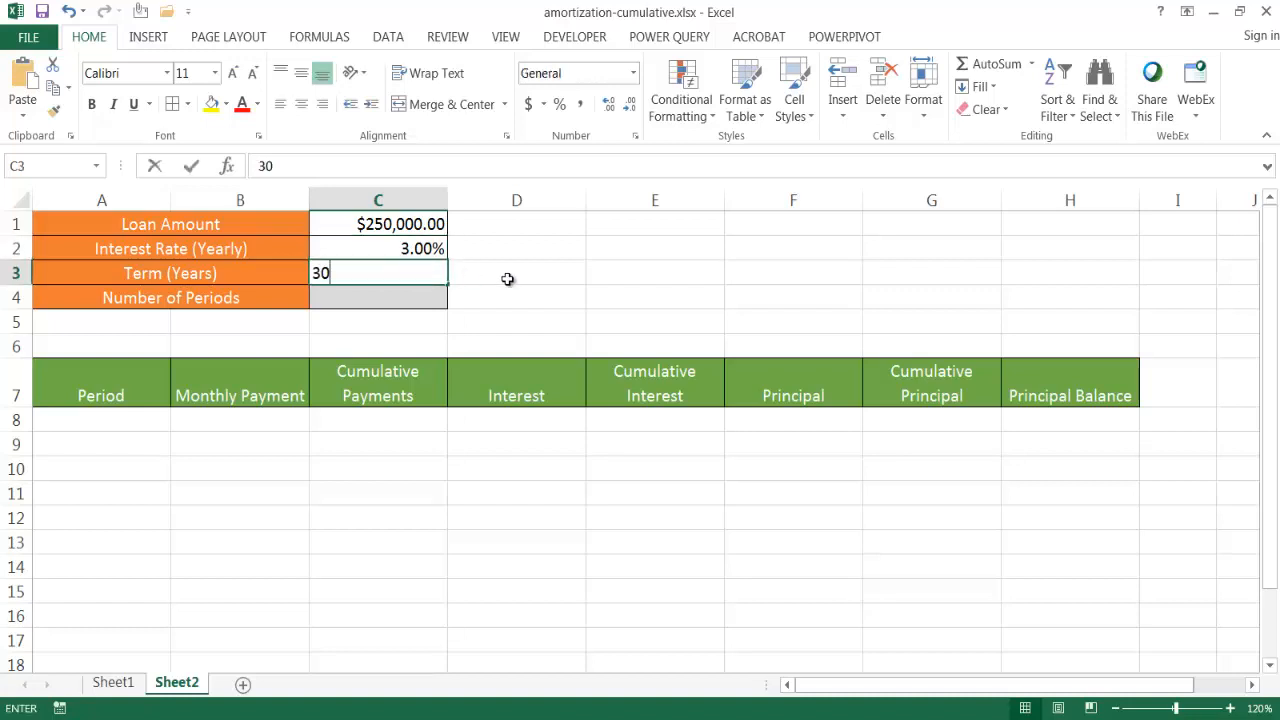
pyautogui.press('Return')
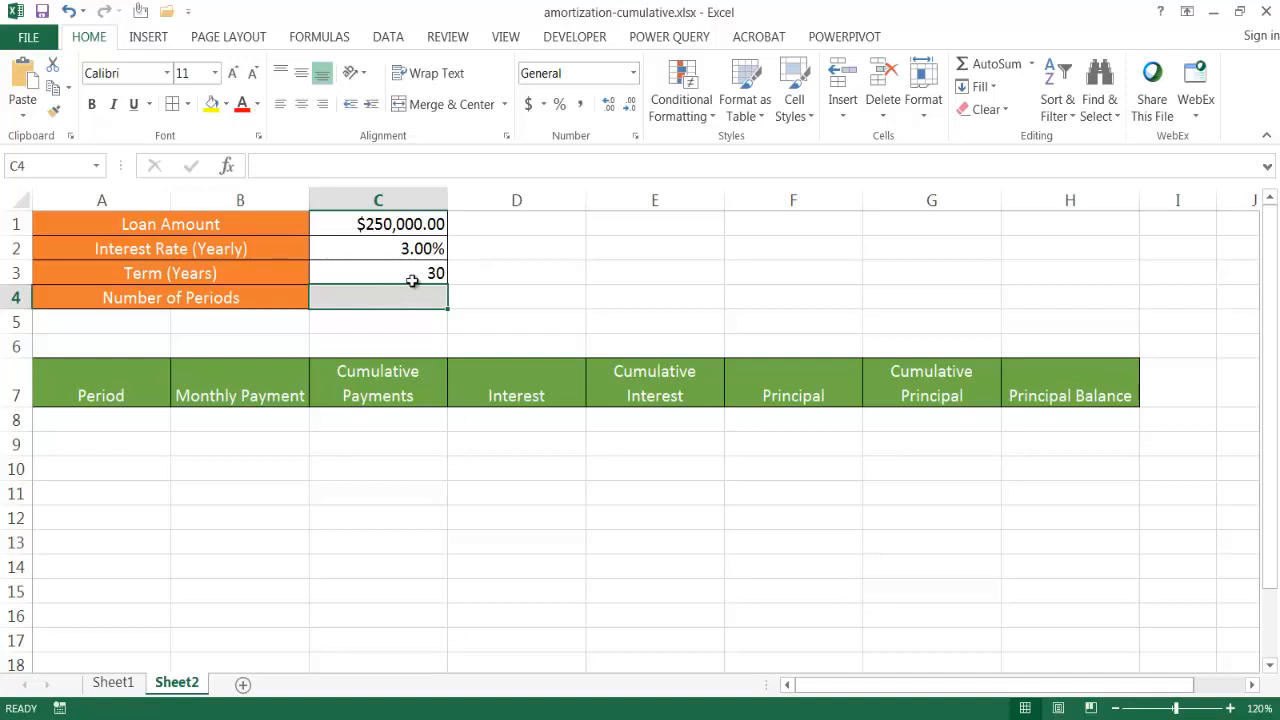
# Step: Calculate the number of periods in C4 with the formula =12*C3
pyautogui.write('=12')
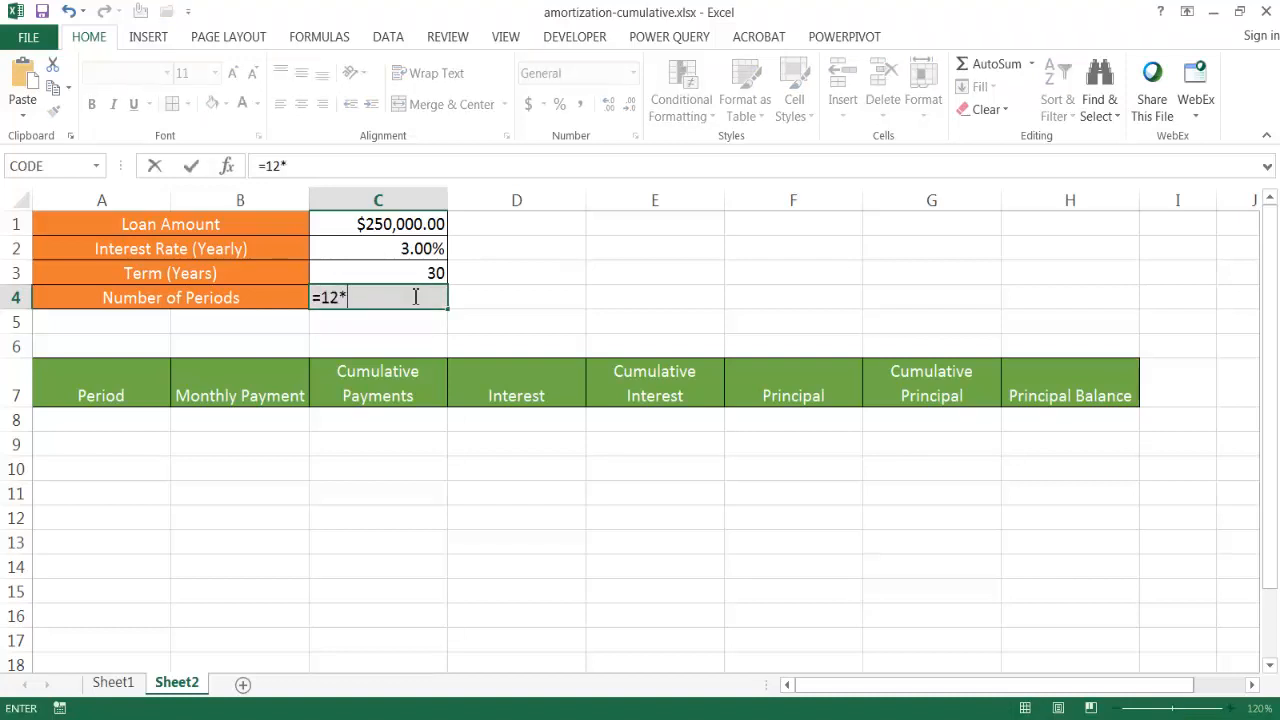
pyautogui.write('*')
pyautogui.click(424, 273)
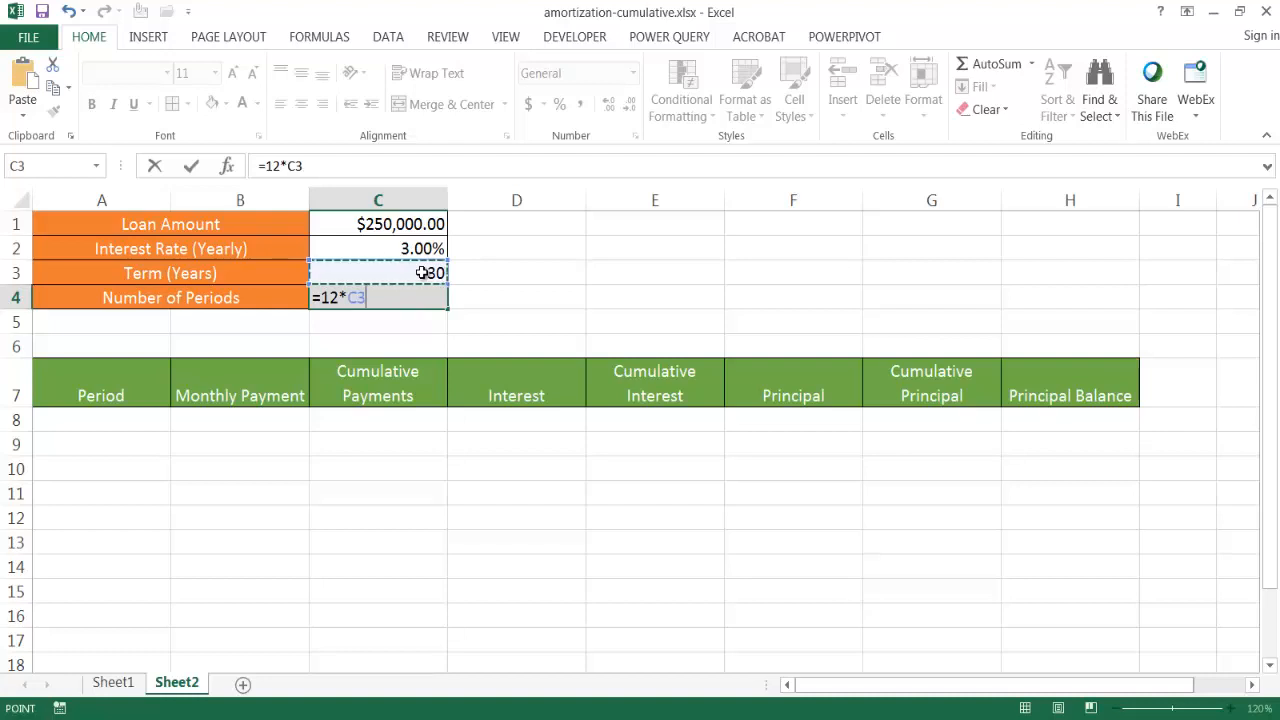
pyautogui.press('Return')
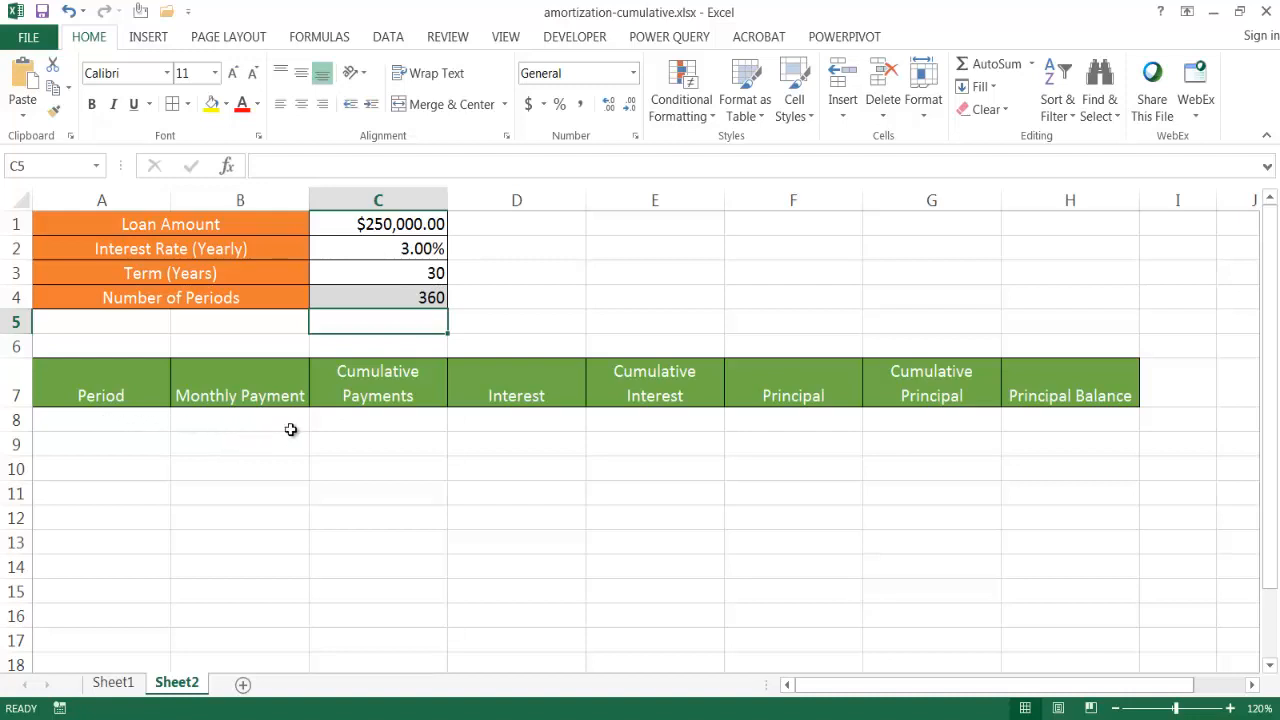
# Step: Enter period 0 in A8 and set its principal balance in H8 with the formula =$C$1
pyautogui.click(107, 416)
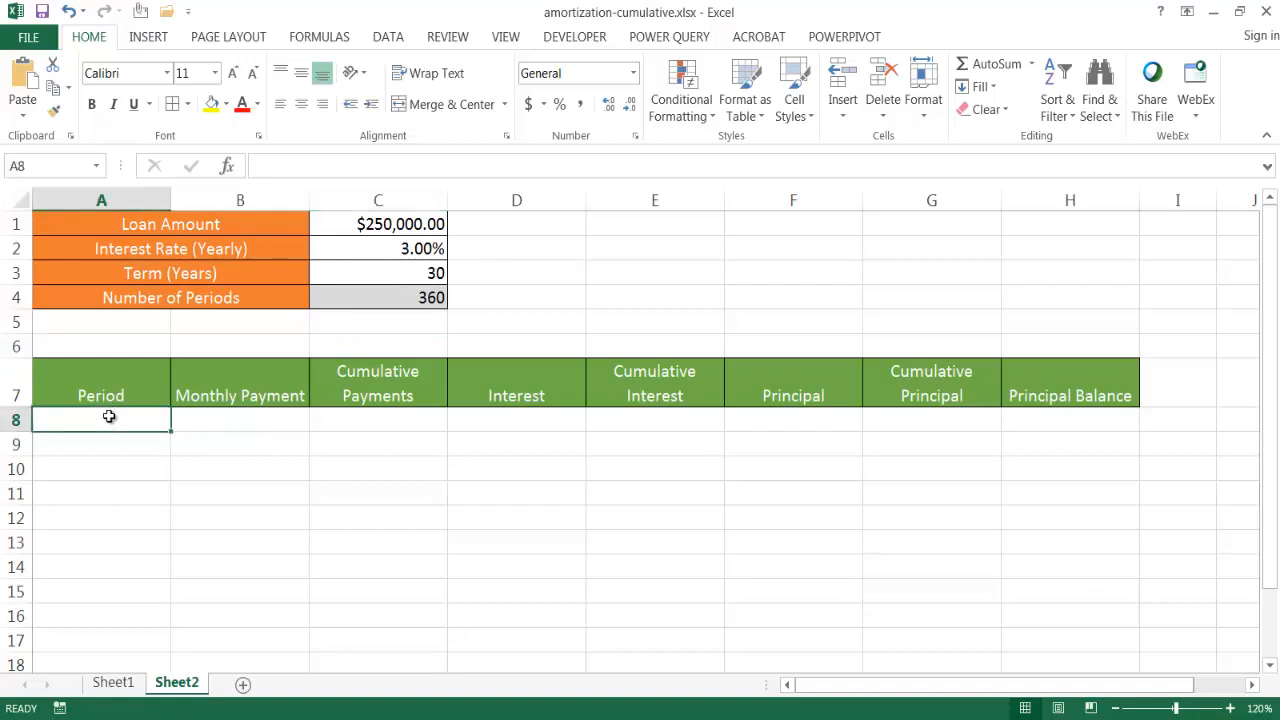
pyautogui.write('0')
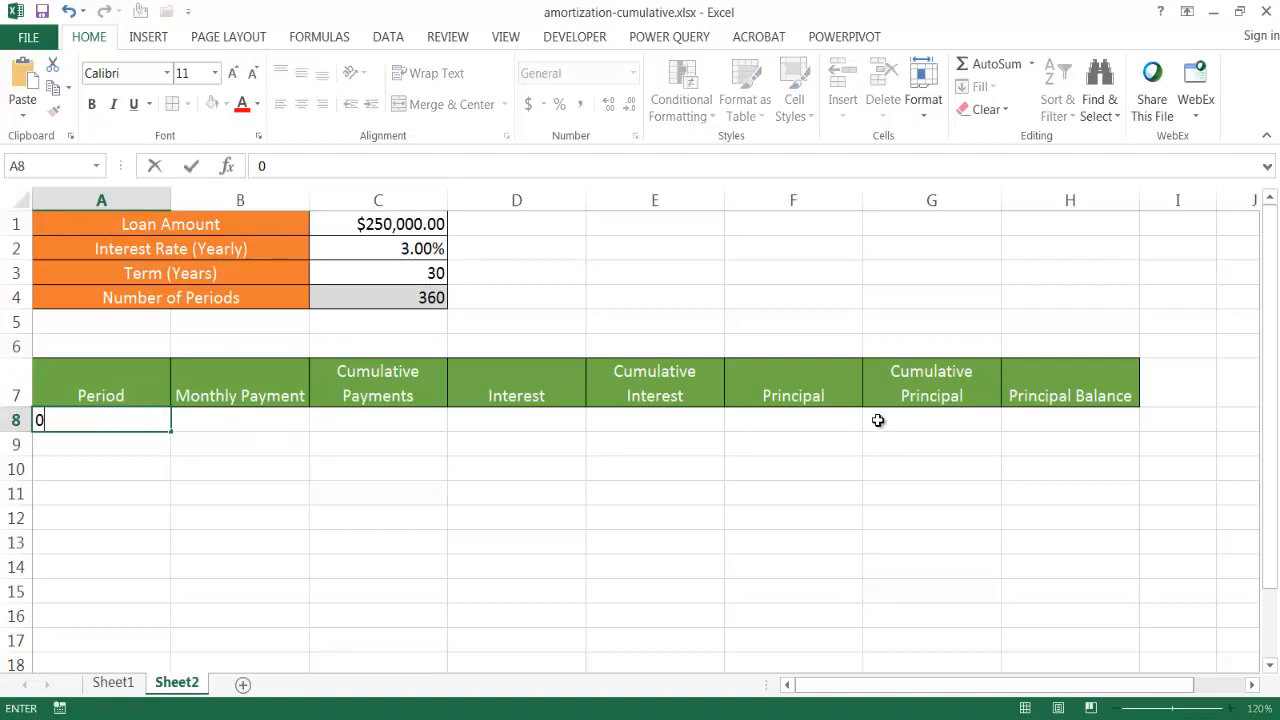
pyautogui.click(1049, 423)
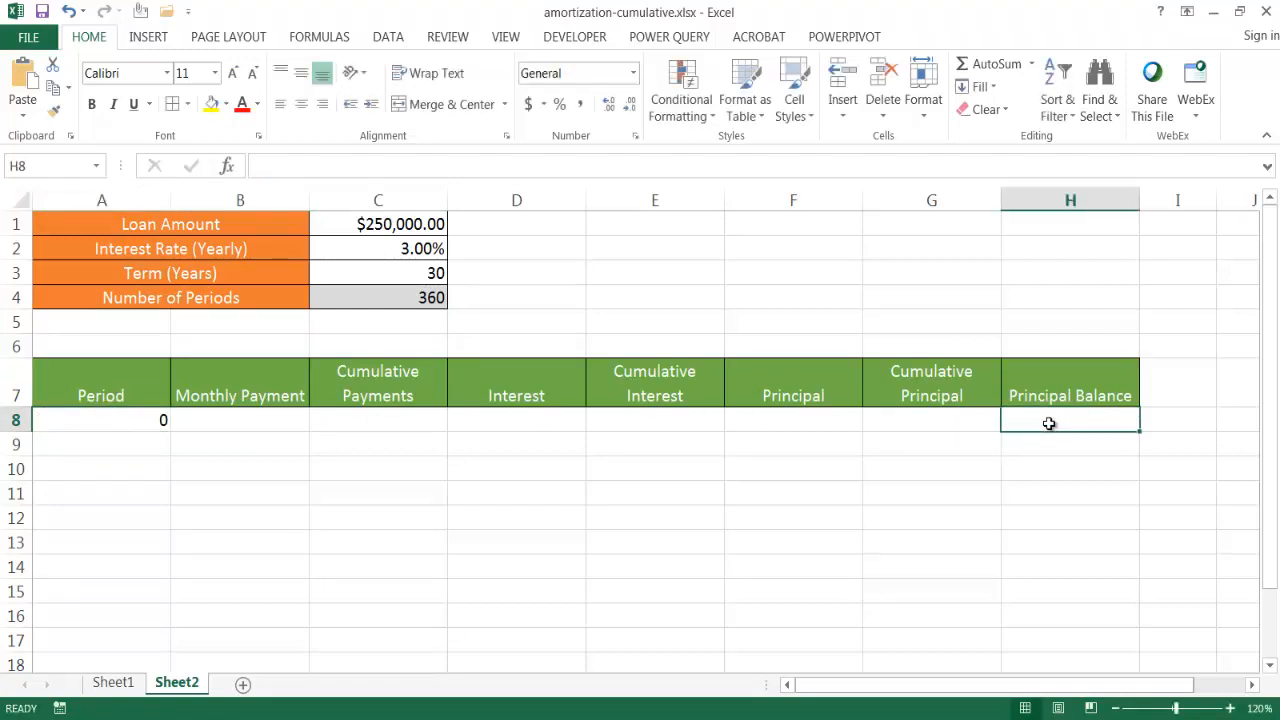
pyautogui.write('=')
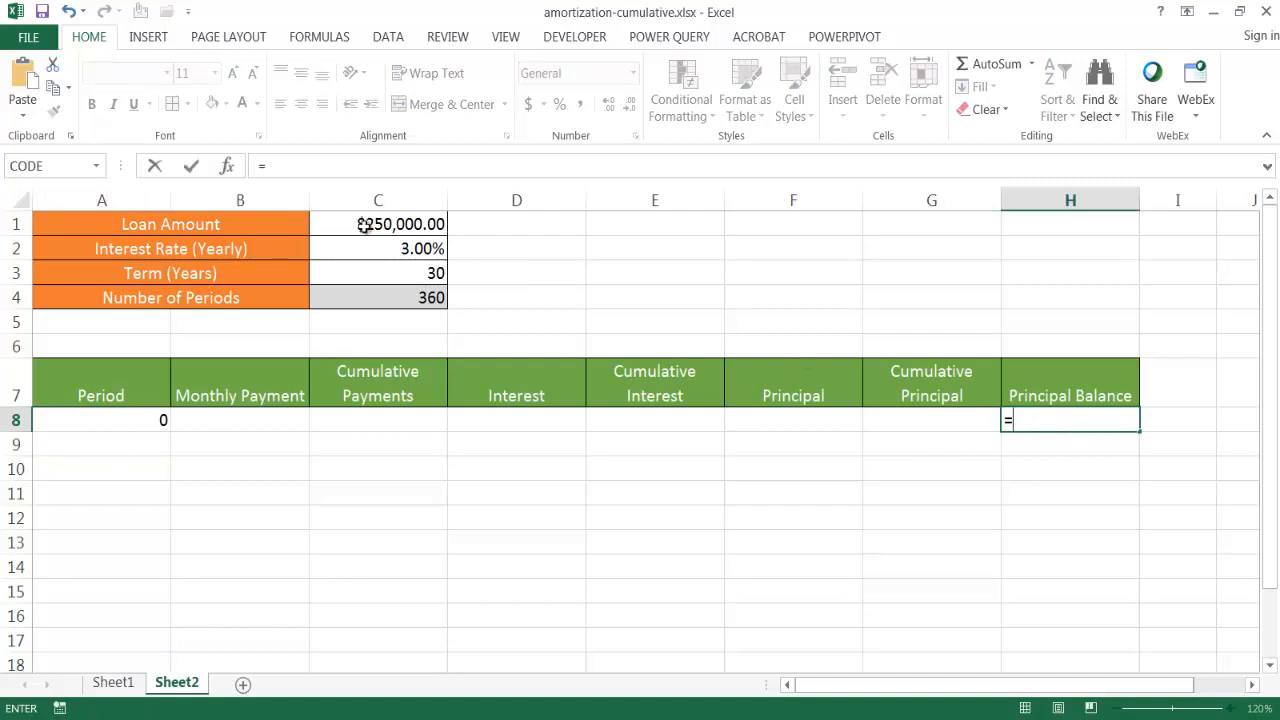
pyautogui.click(365, 226)
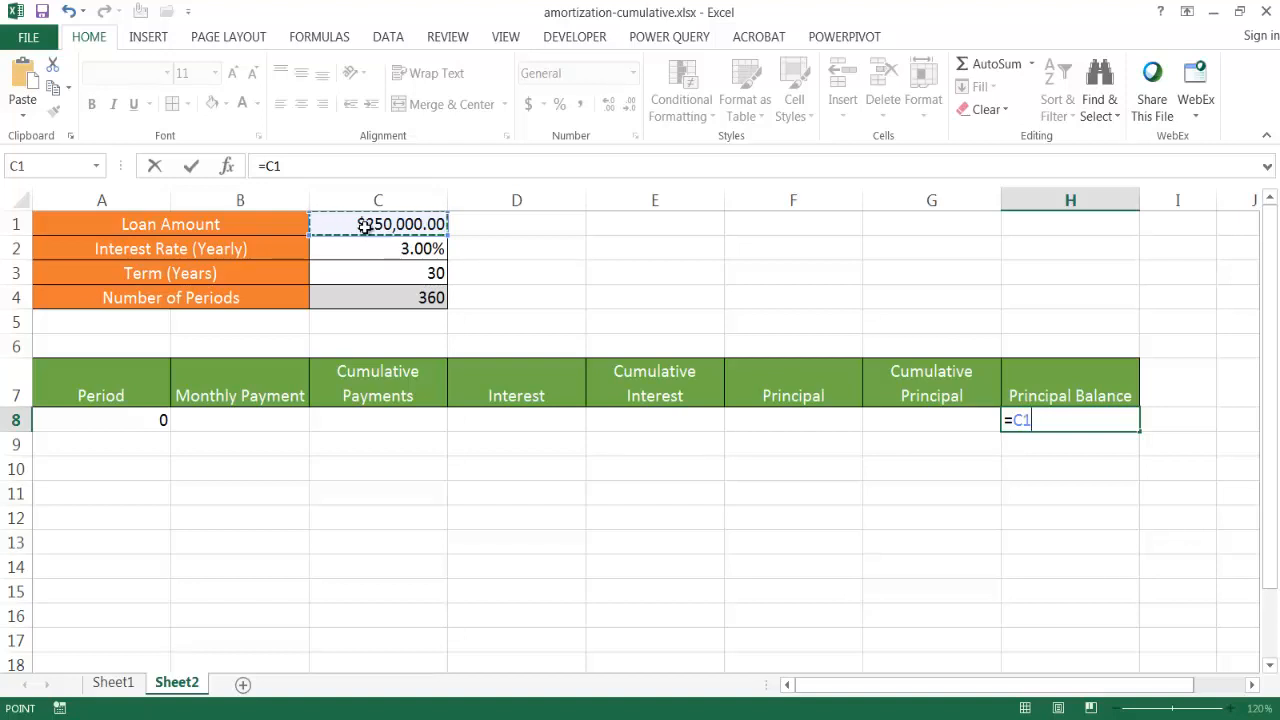
pyautogui.press('F4')
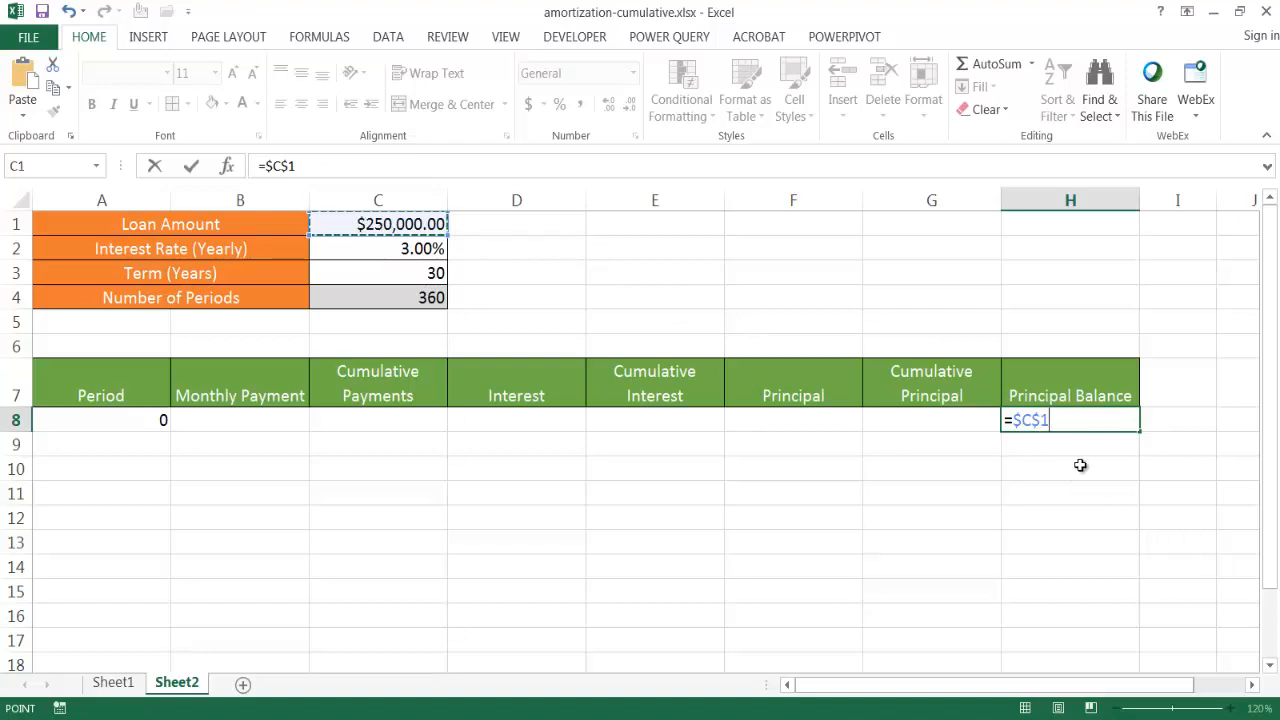
pyautogui.press('Return')
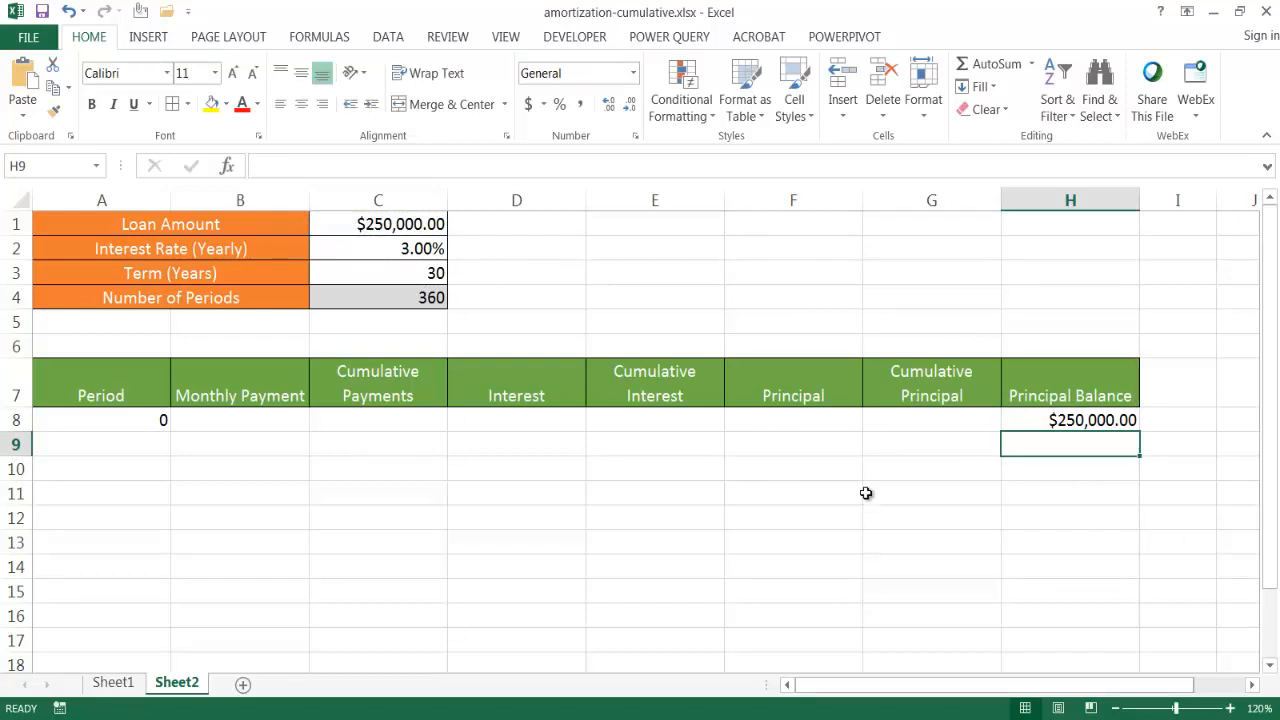
# Step: Enter the period numbers 1, 2 and 3 in A9, A10 and A11
pyautogui.click(112, 446)
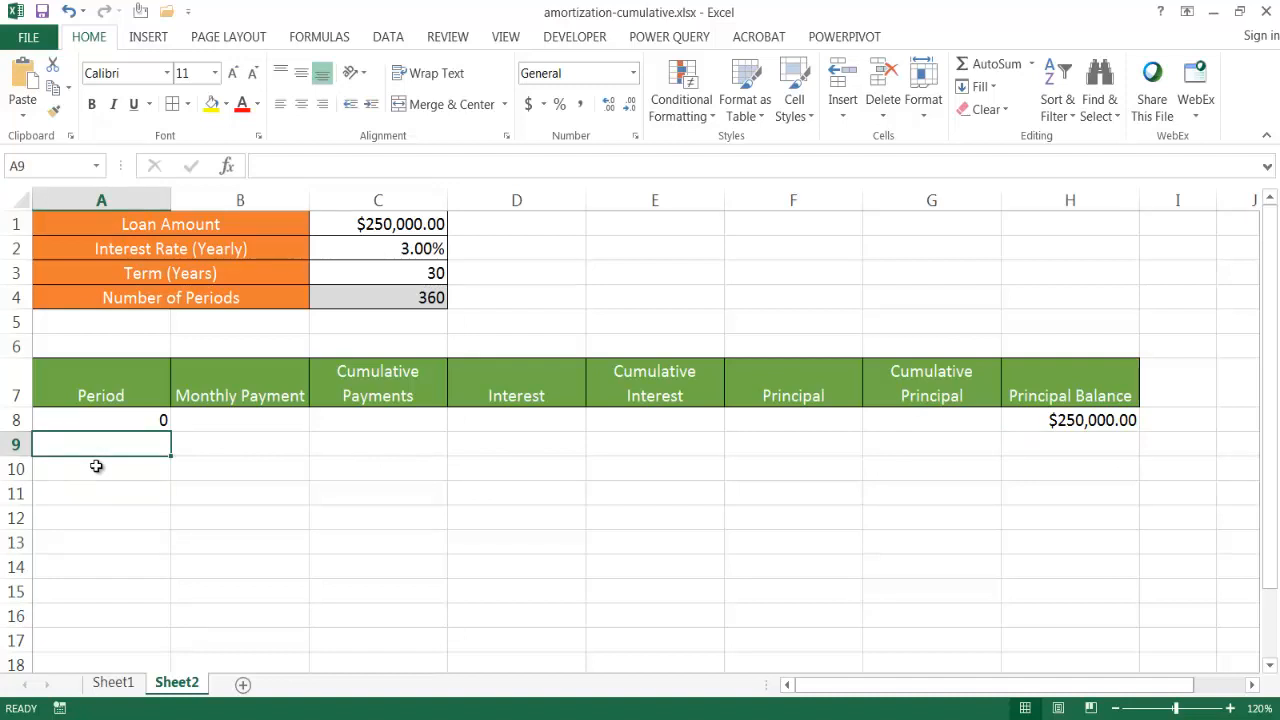
pyautogui.write('1')
pyautogui.press('Return')
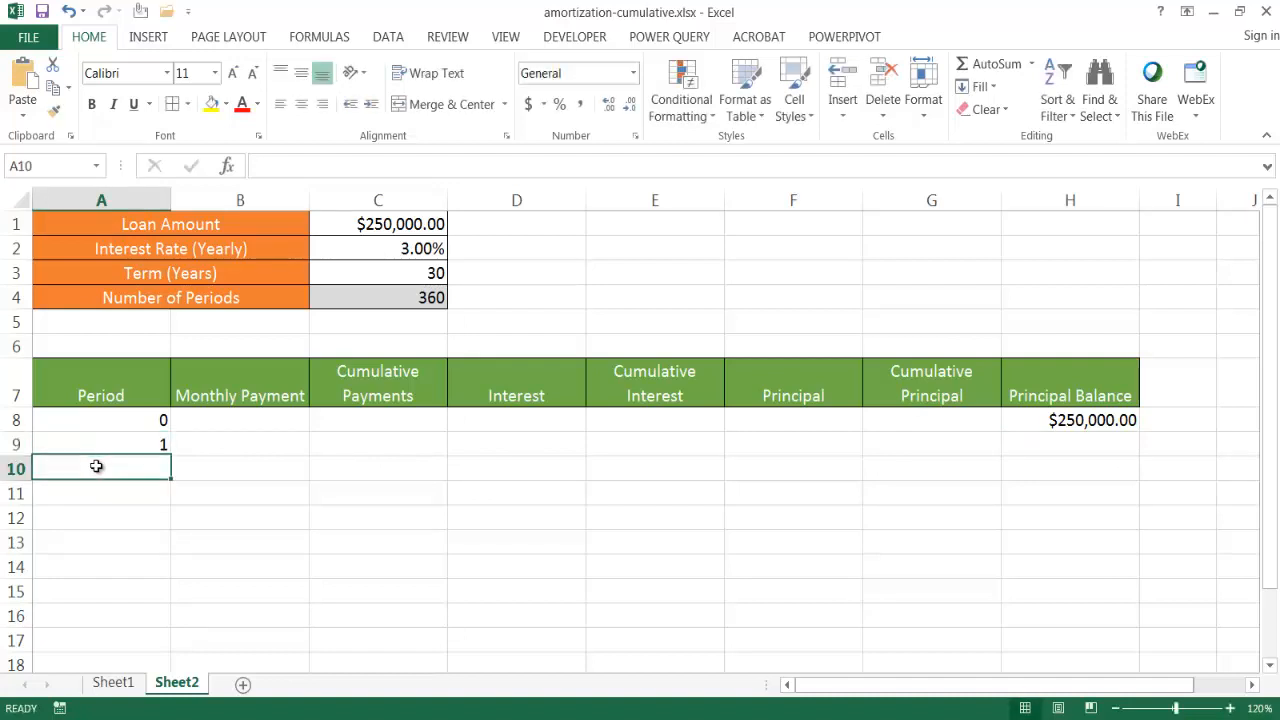
pyautogui.write('2')
pyautogui.press('Return')
pyautogui.write('3')
pyautogui.press('Return')
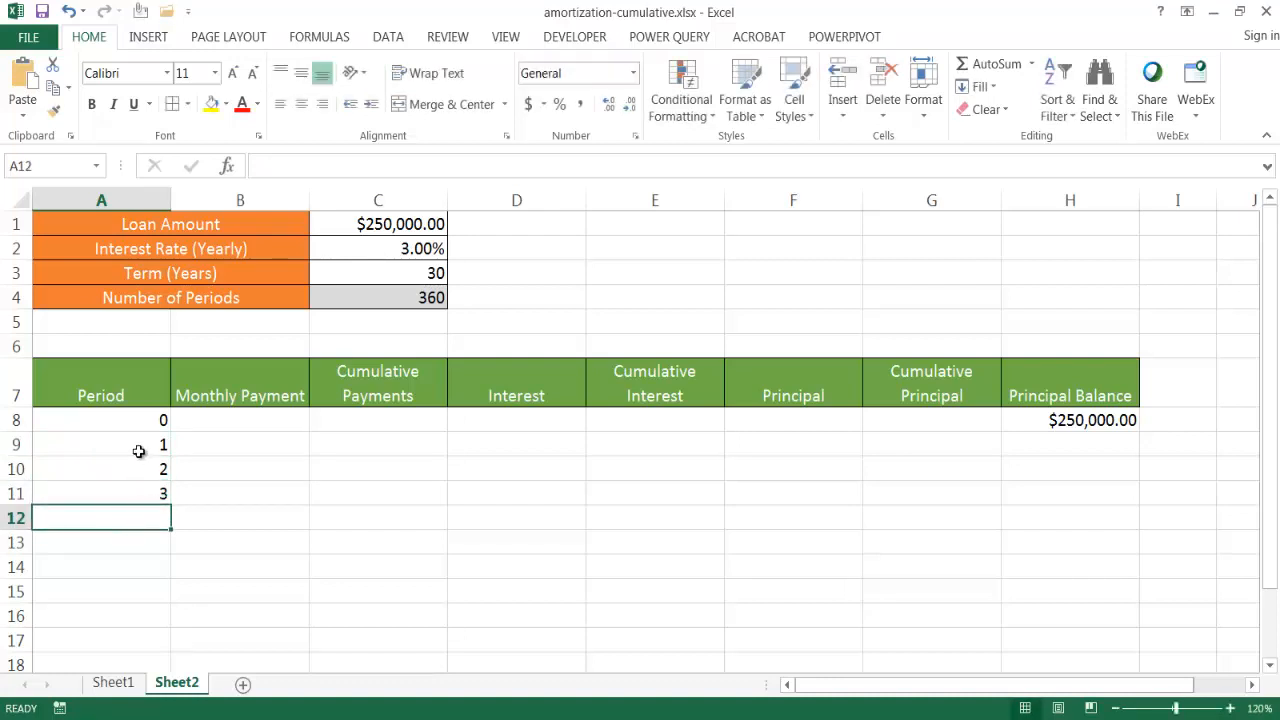
# Step: Extend the period series from A9:A11 down column A to period 360 in A368
pyautogui.moveTo(123, 449); pyautogui.dragTo(100, 489)
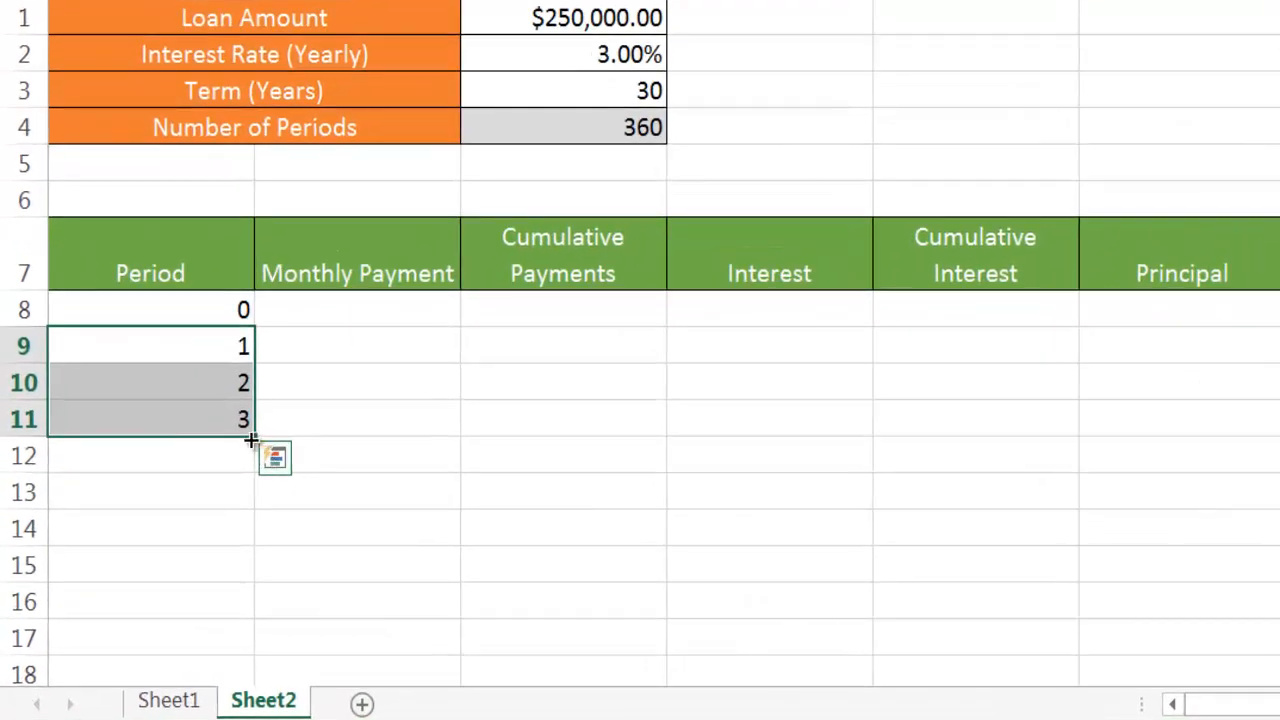
pyautogui.moveTo(251, 440); pyautogui.dragTo(242, 610)
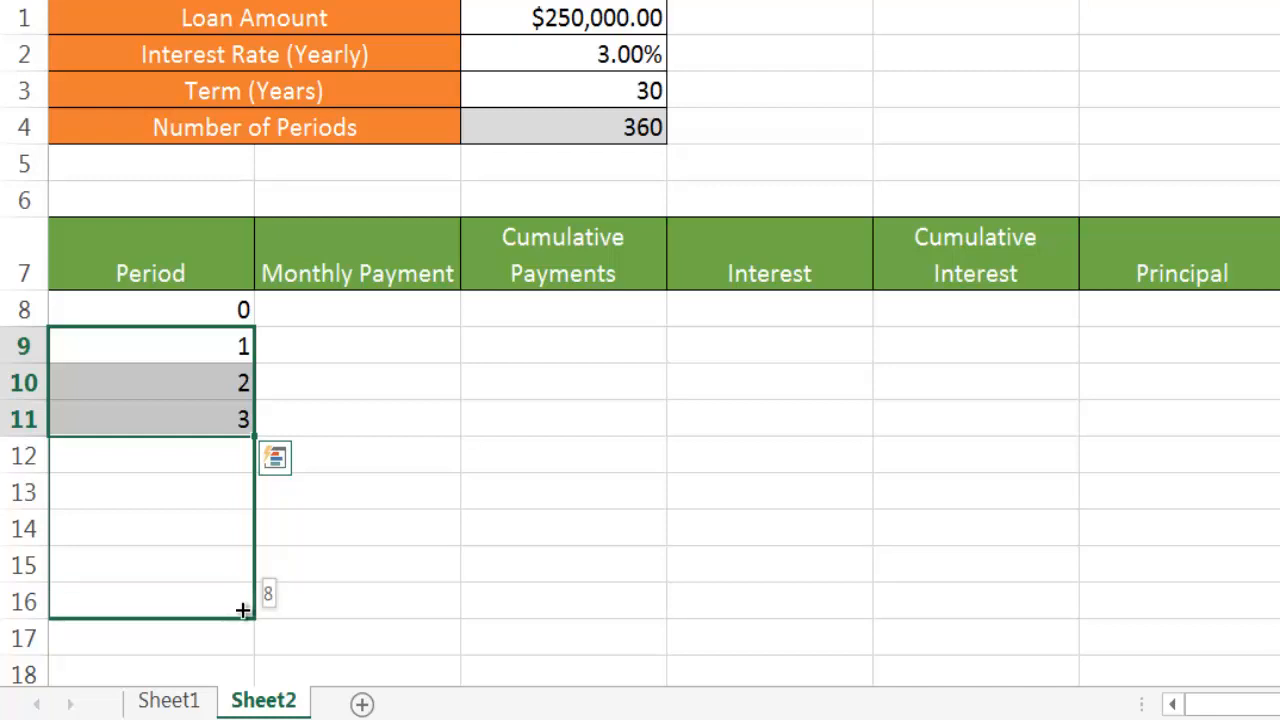
pyautogui.moveTo(242, 610); pyautogui.dragTo(240, 644)
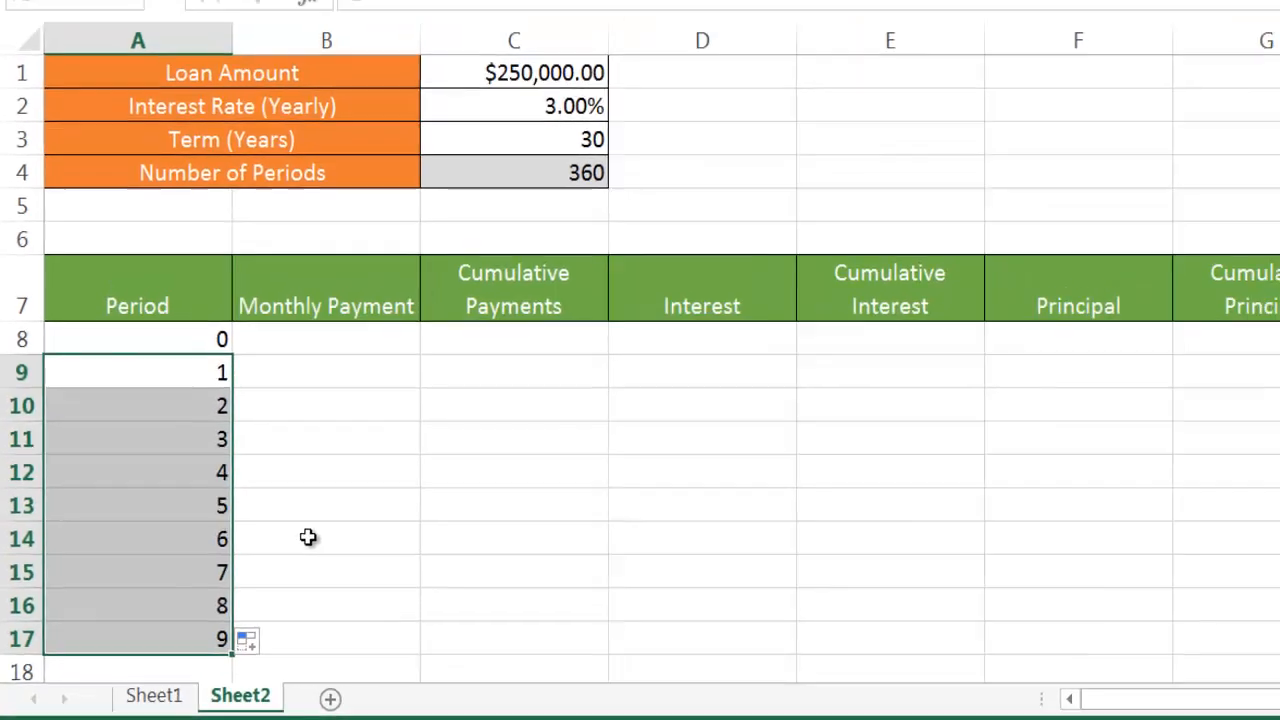
pyautogui.scroll(-1, 340, 500)
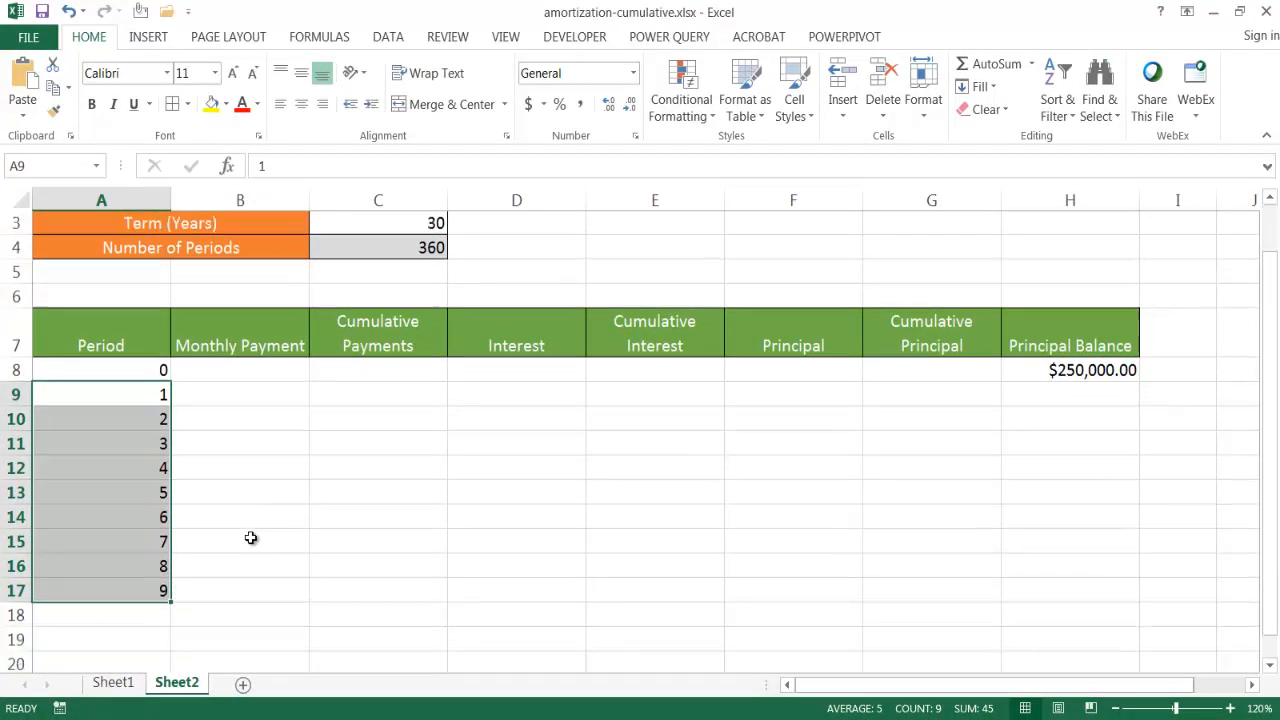
pyautogui.scroll(-1, 251, 538)
pyautogui.moveTo(129, 470); pyautogui.dragTo(212, 416)
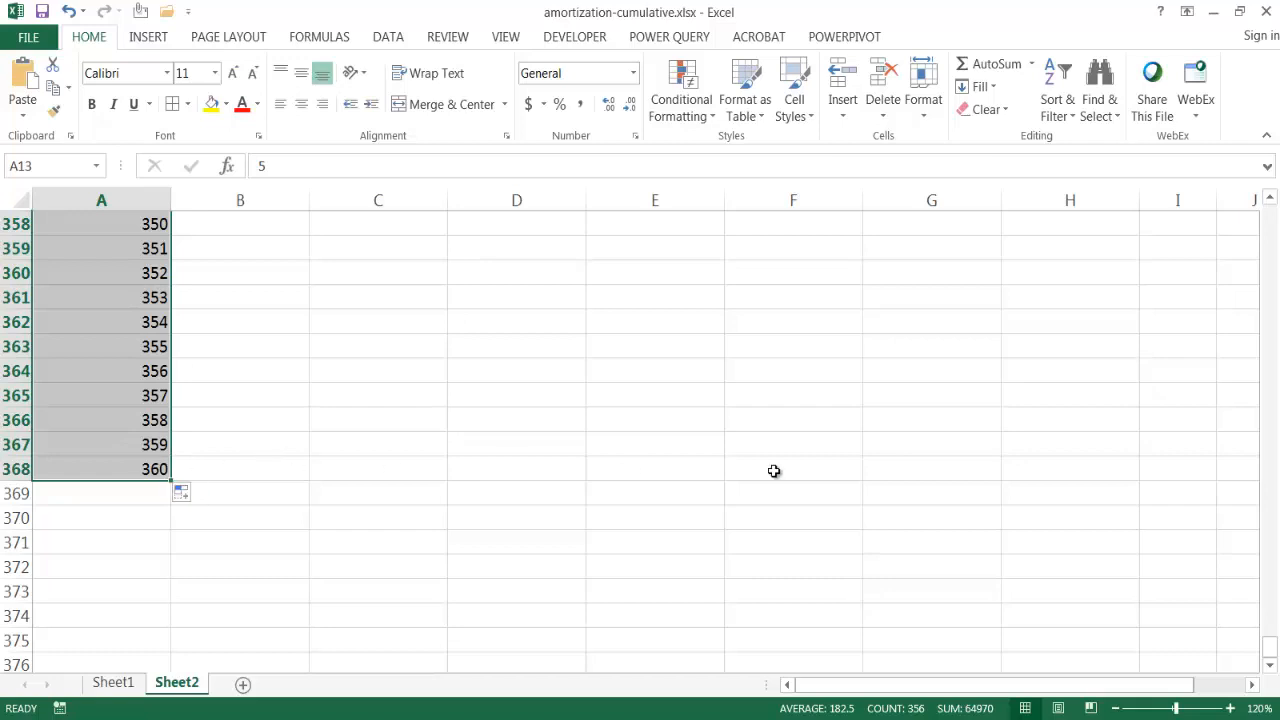
# Step: Calculate the monthly payment for period 1 in B9 with the formula =PMT($C$2/12,$C$4,C1)
pyautogui.hotkey('ctrl', 'Home')
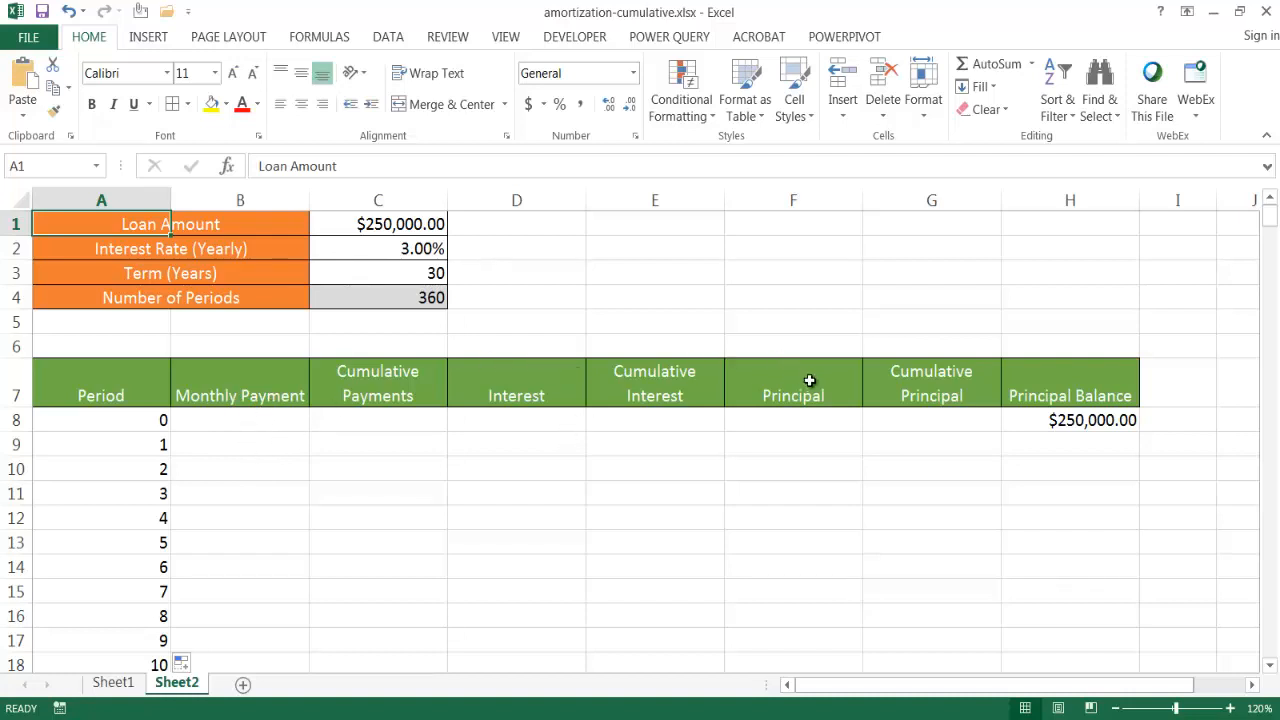
pyautogui.click(231, 446)
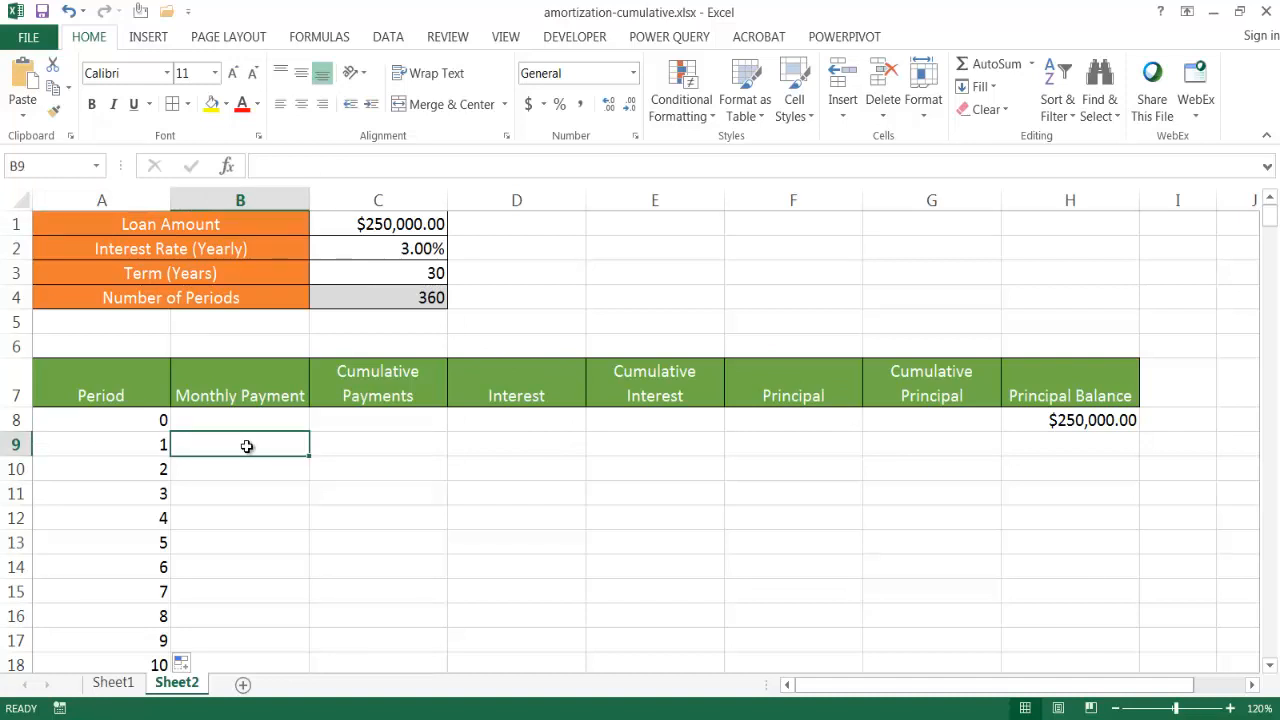
pyautogui.write('=pmt')
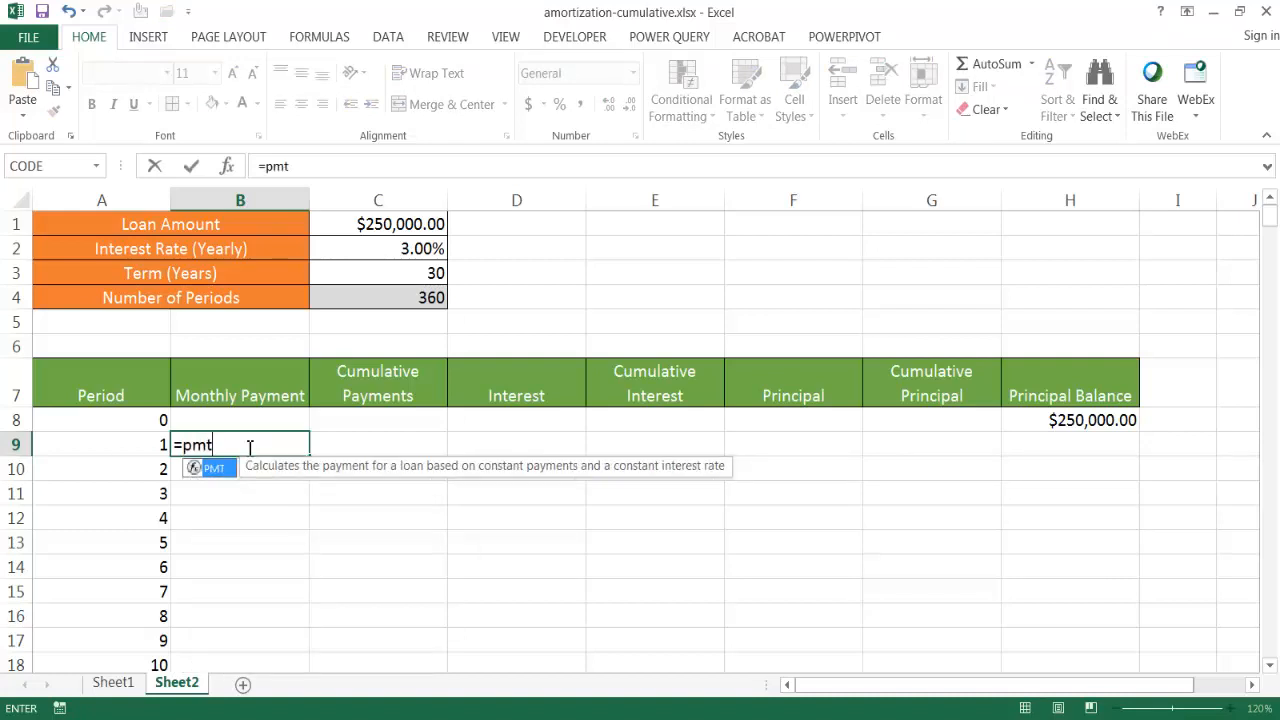
pyautogui.write('(')
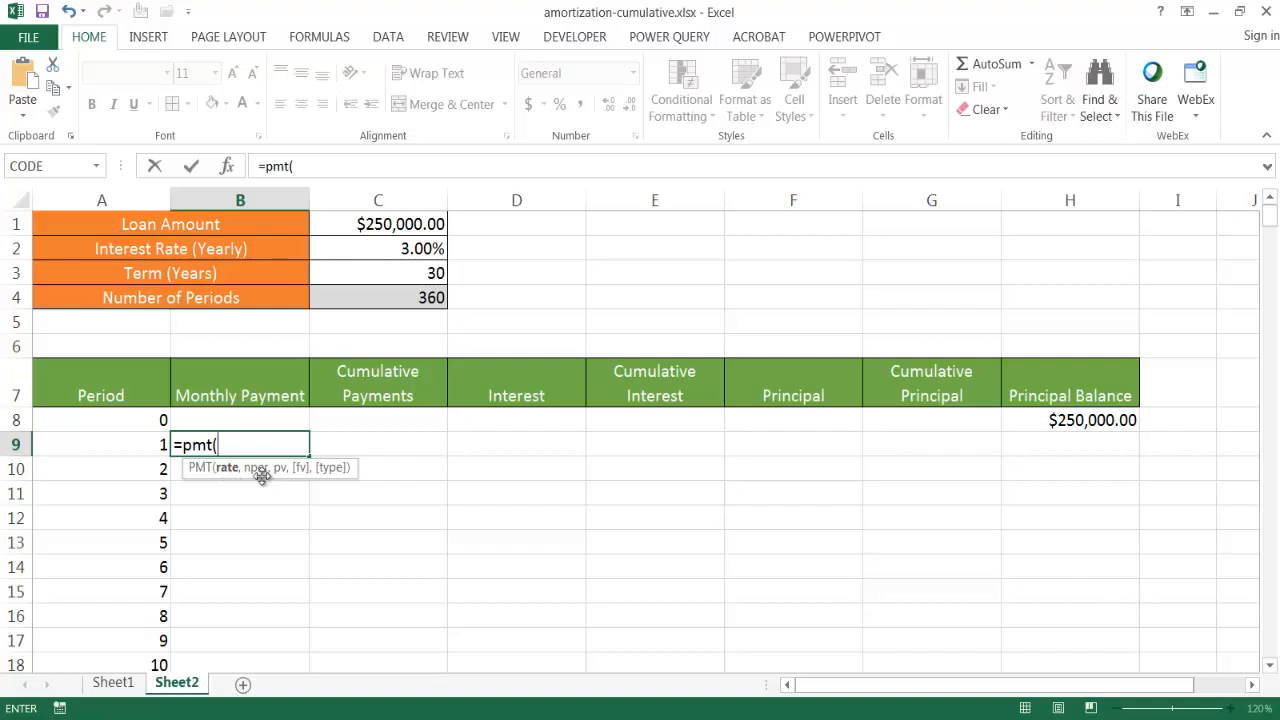
pyautogui.click(376, 249)
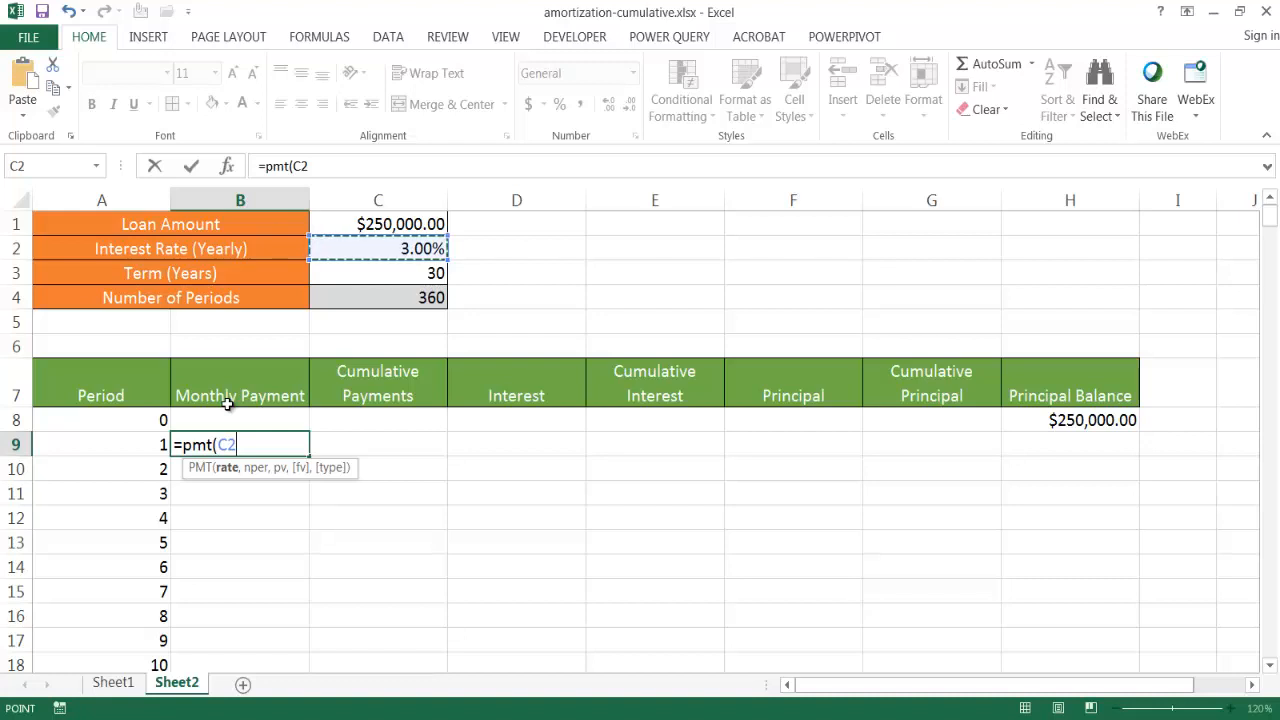
pyautogui.press('F4')
pyautogui.write('/12')
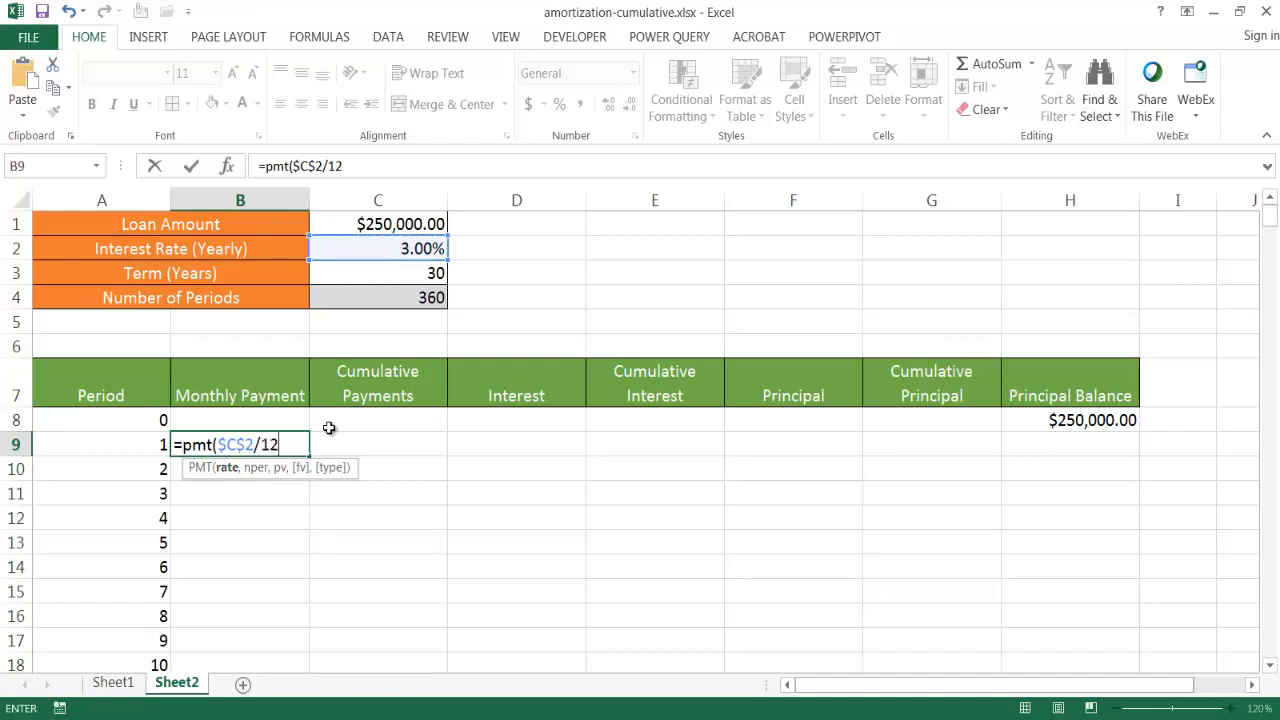
pyautogui.write(',')
pyautogui.click(346, 297)
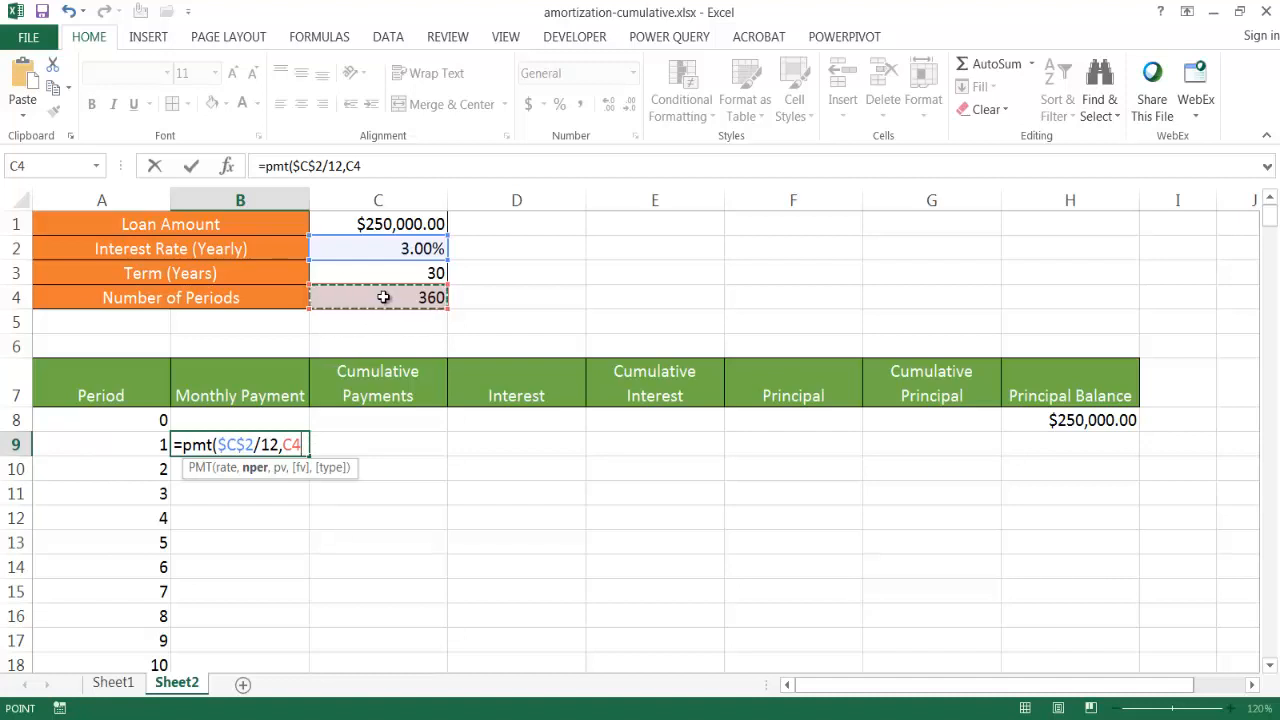
pyautogui.press('F4')
pyautogui.write(',')
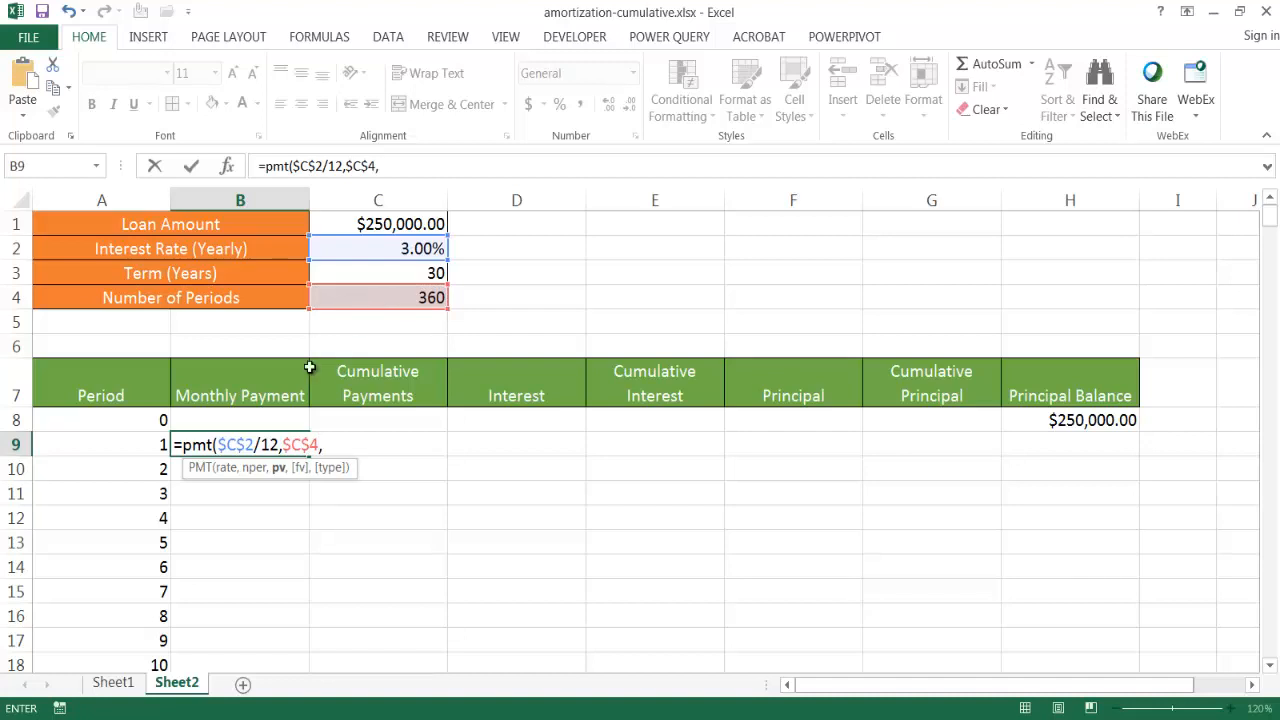
pyautogui.click(381, 224)
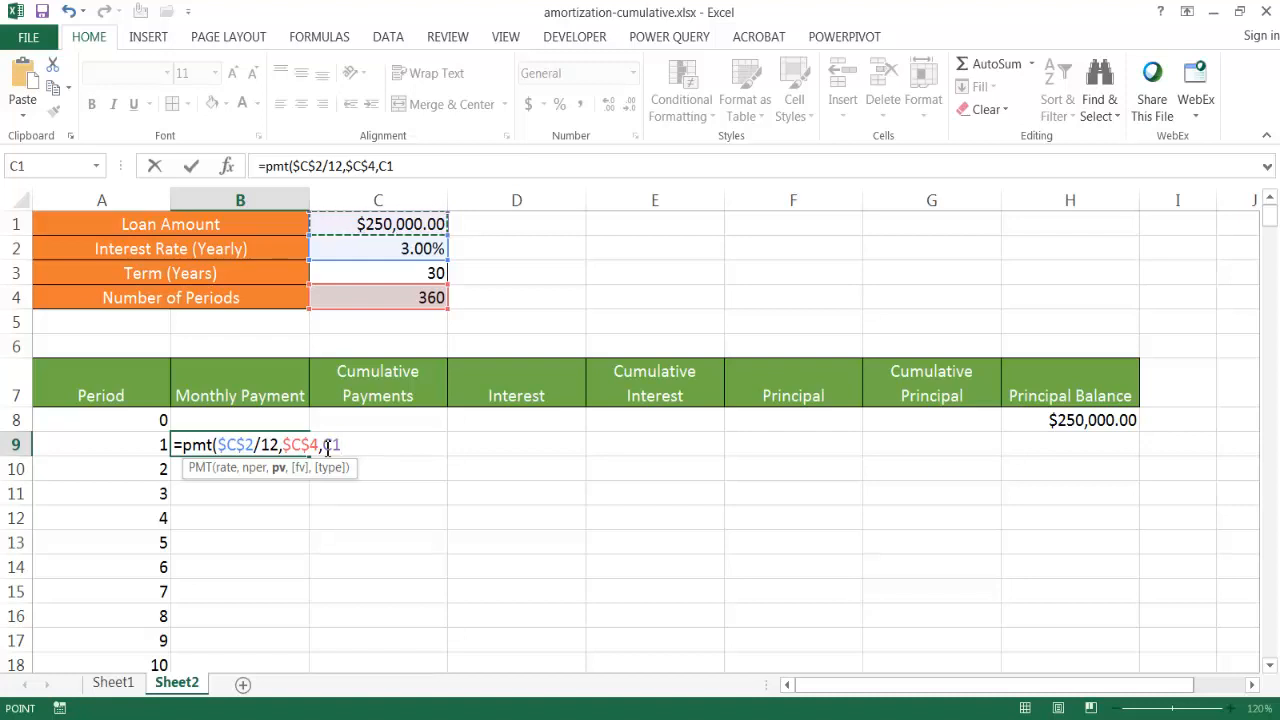
pyautogui.write(')')
pyautogui.press('Return')
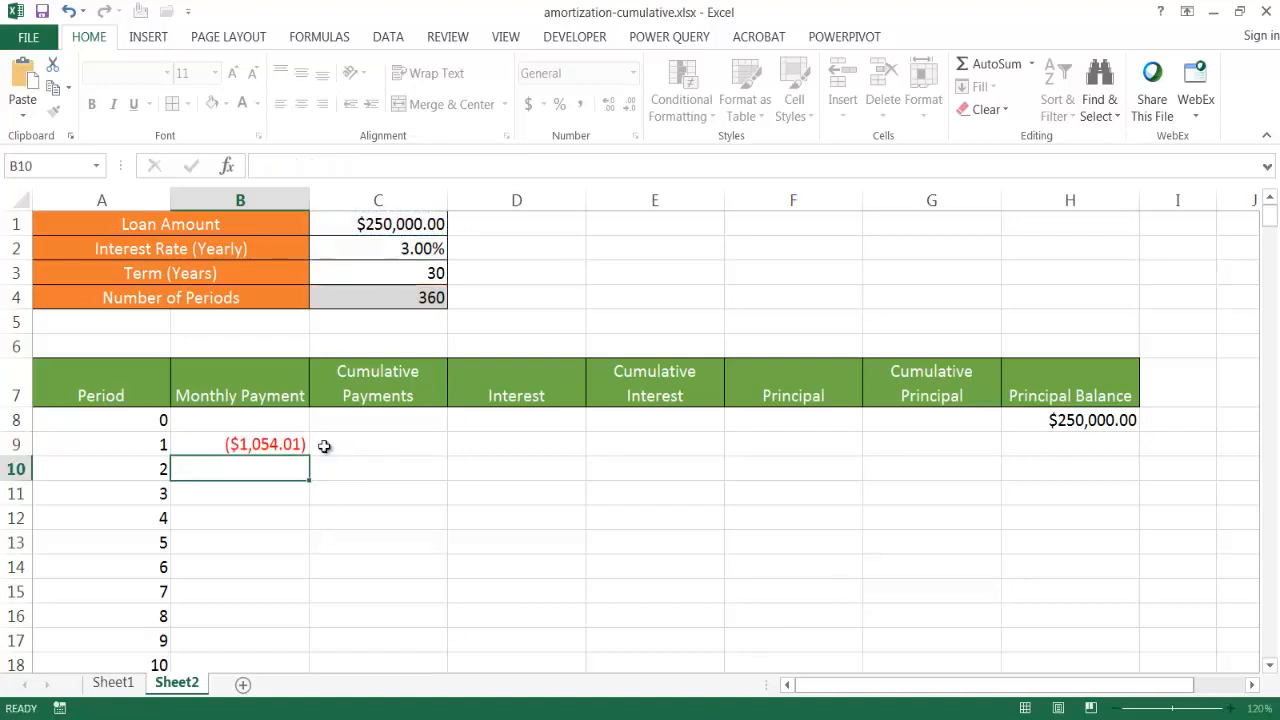
# Step: Negate the loan amount argument in the B9 payment formula, making it =PMT($C$2/12,$C$4,-C1)
pyautogui.click(233, 445)
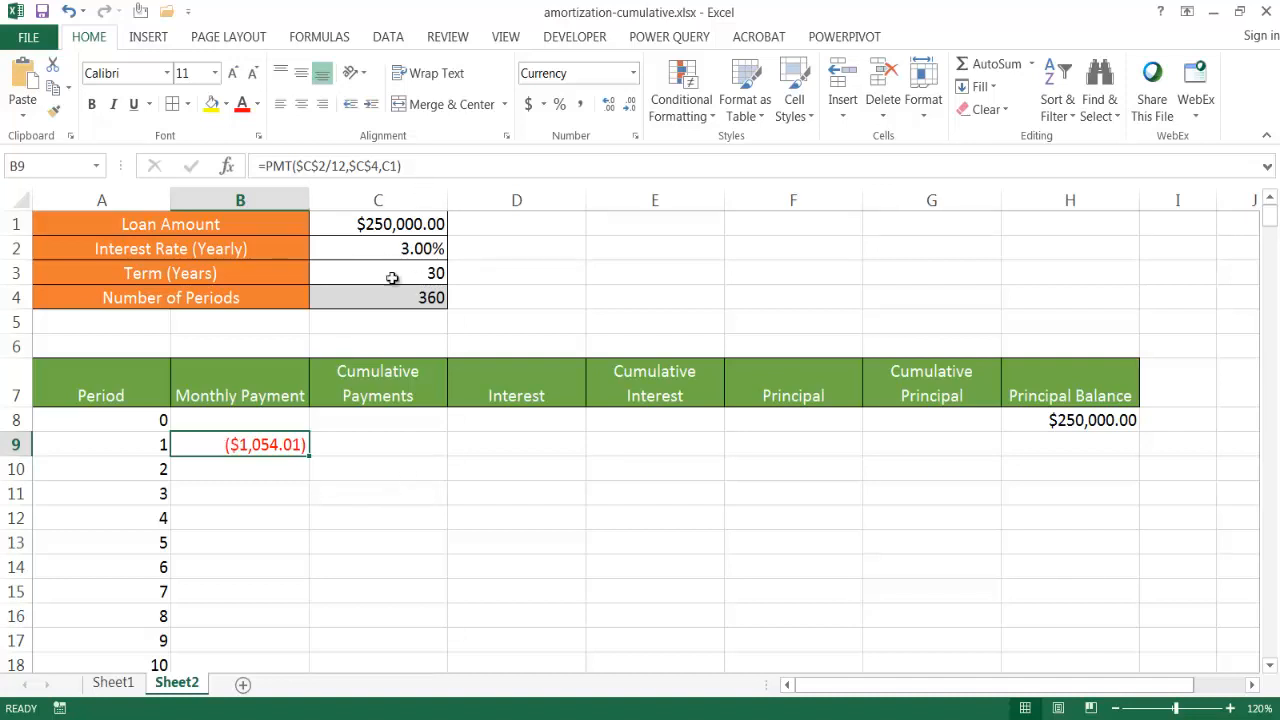
pyautogui.click(386, 166)
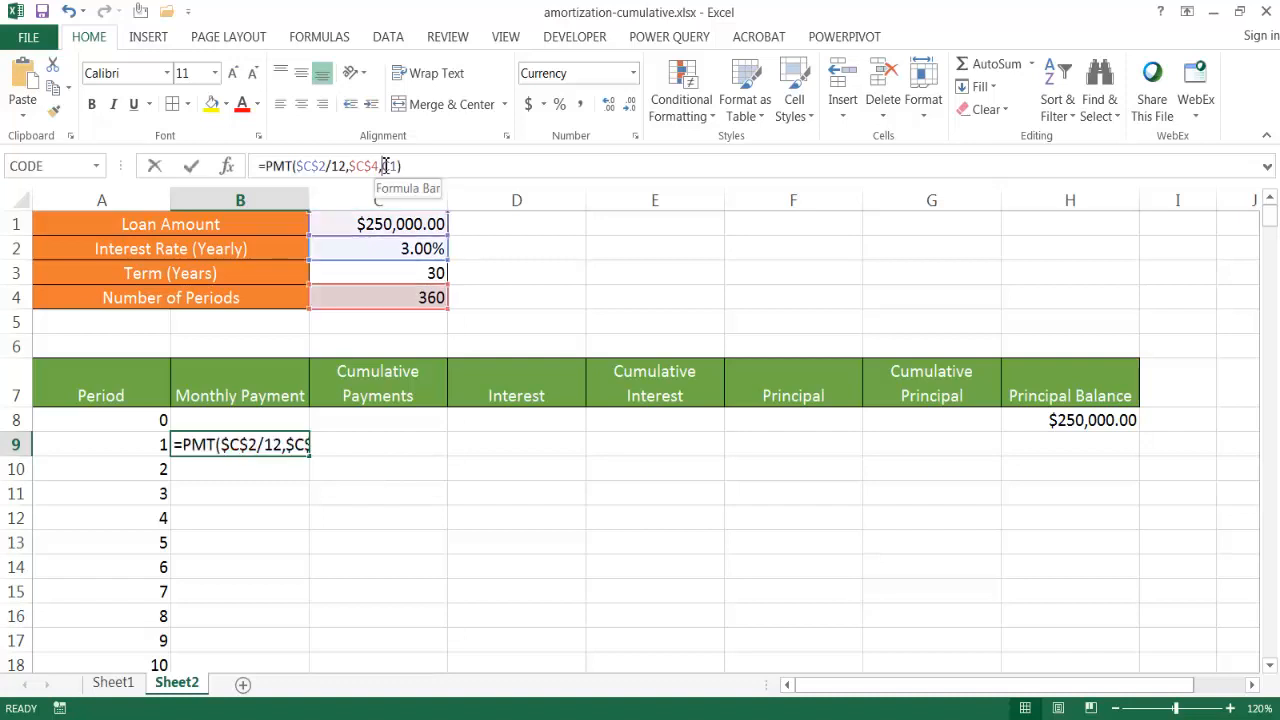
pyautogui.write('-')
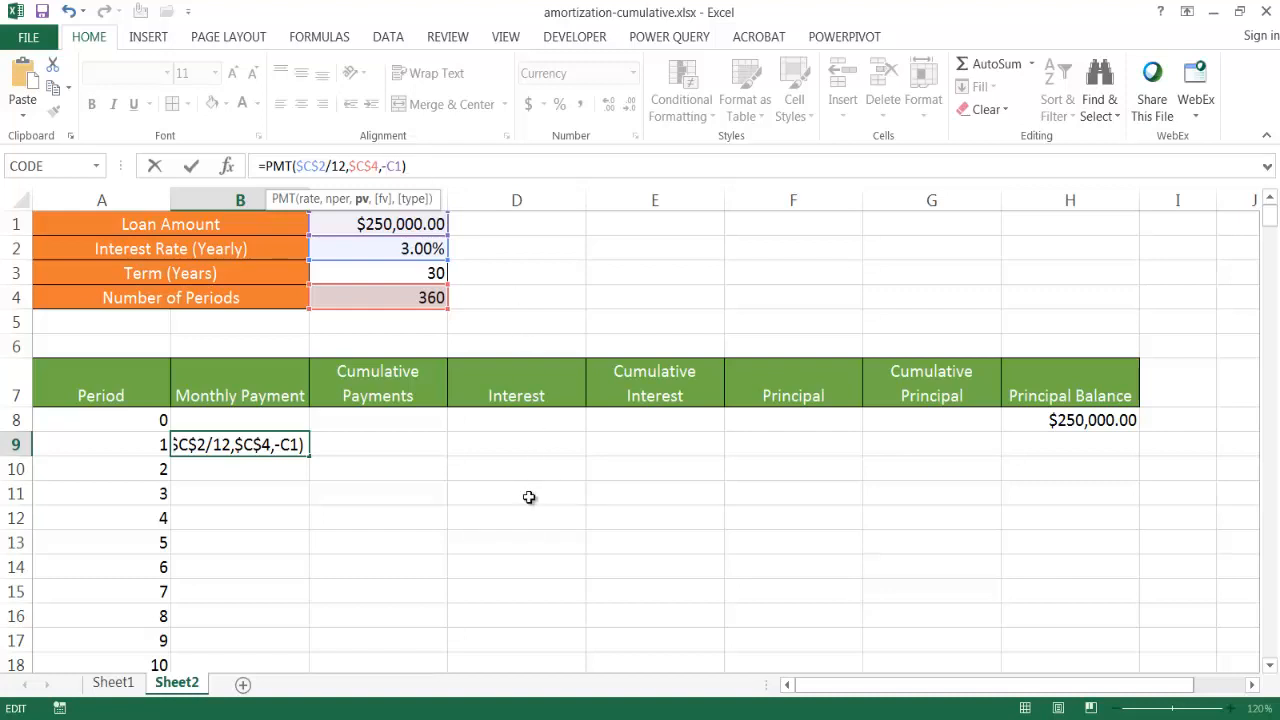
pyautogui.press('Return')
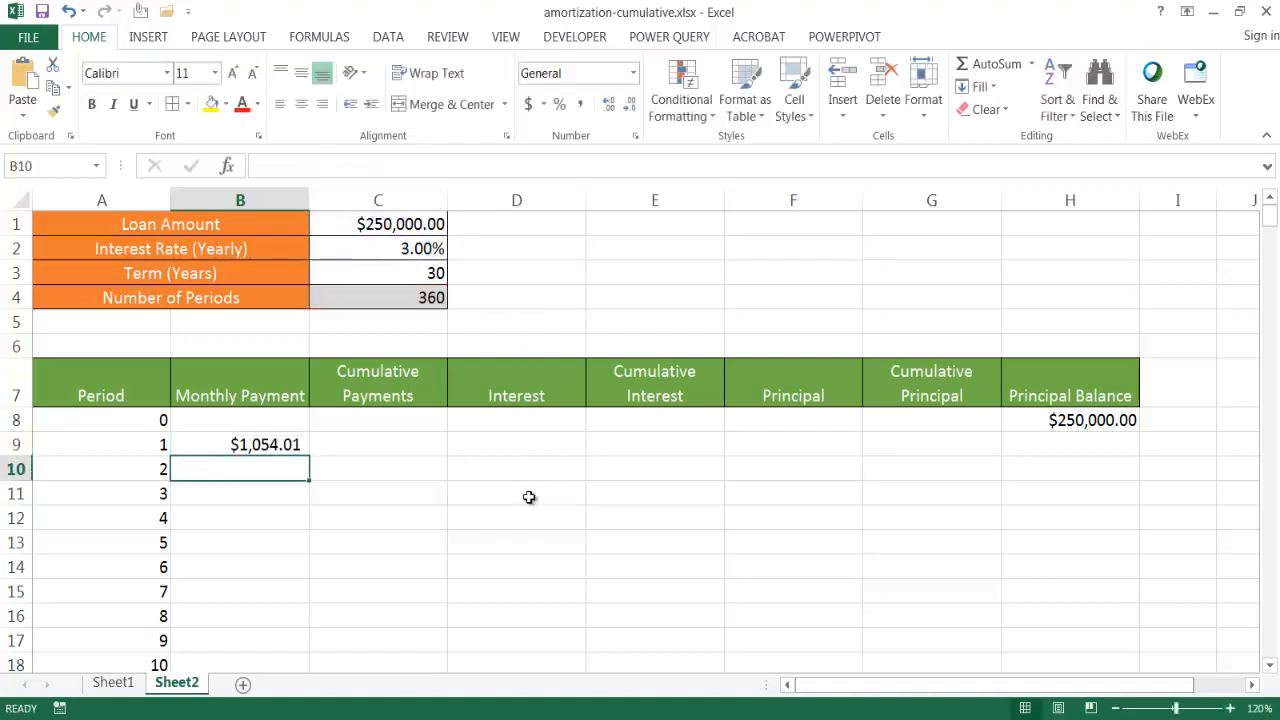
# Step: Make the loan amount reference in the B9 payment formula absolute, giving =PMT($C$2/12,$C$4,-$C$1)
pyautogui.click(273, 447)
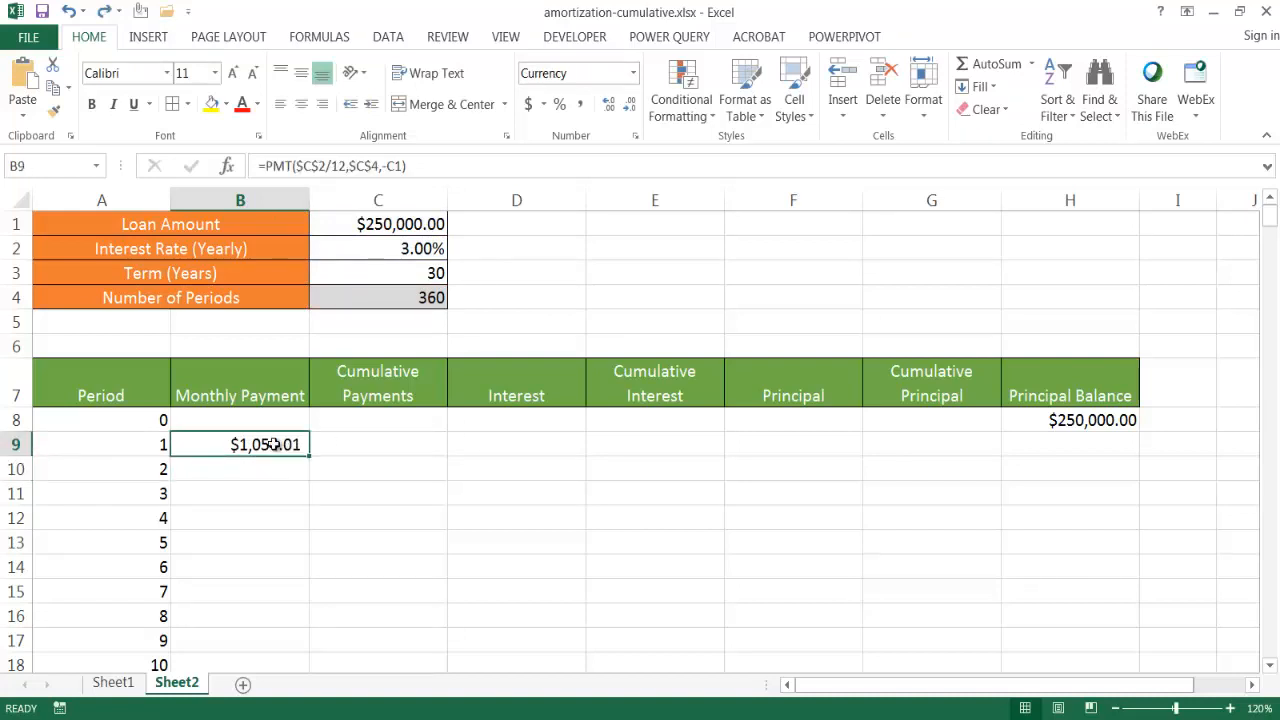
pyautogui.click(394, 172)
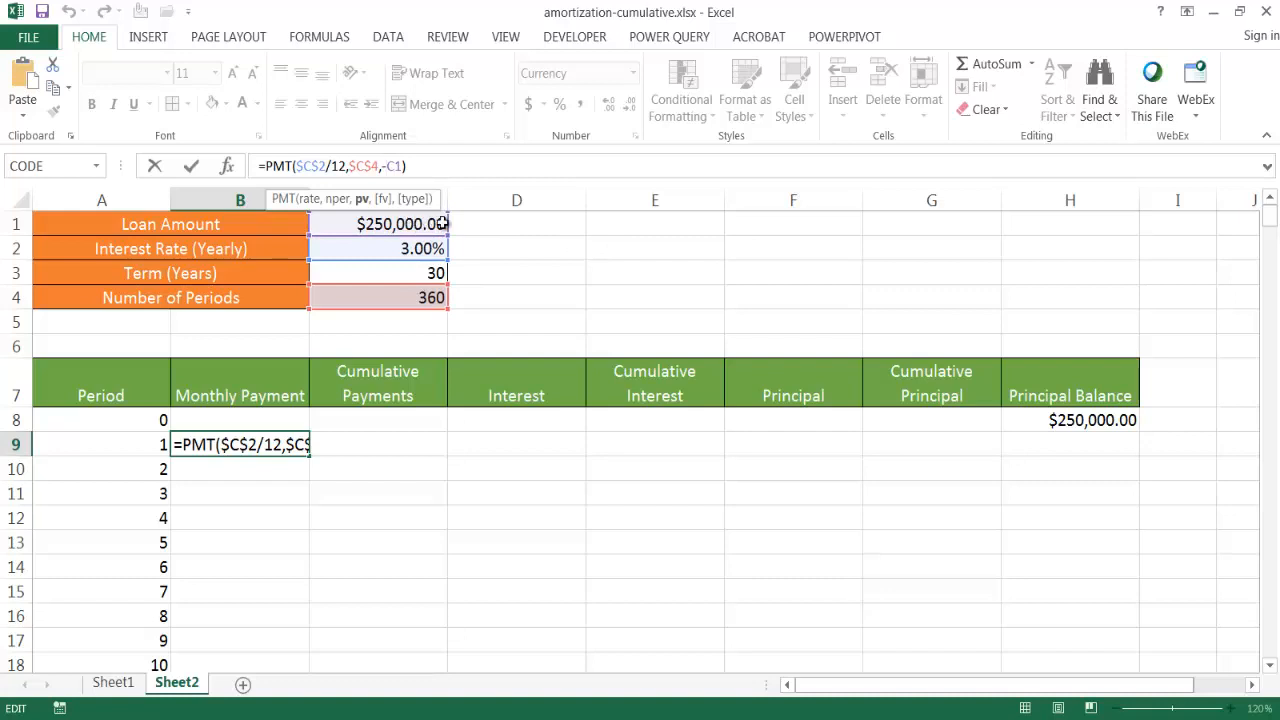
pyautogui.click(405, 168)
pyautogui.press('F4')
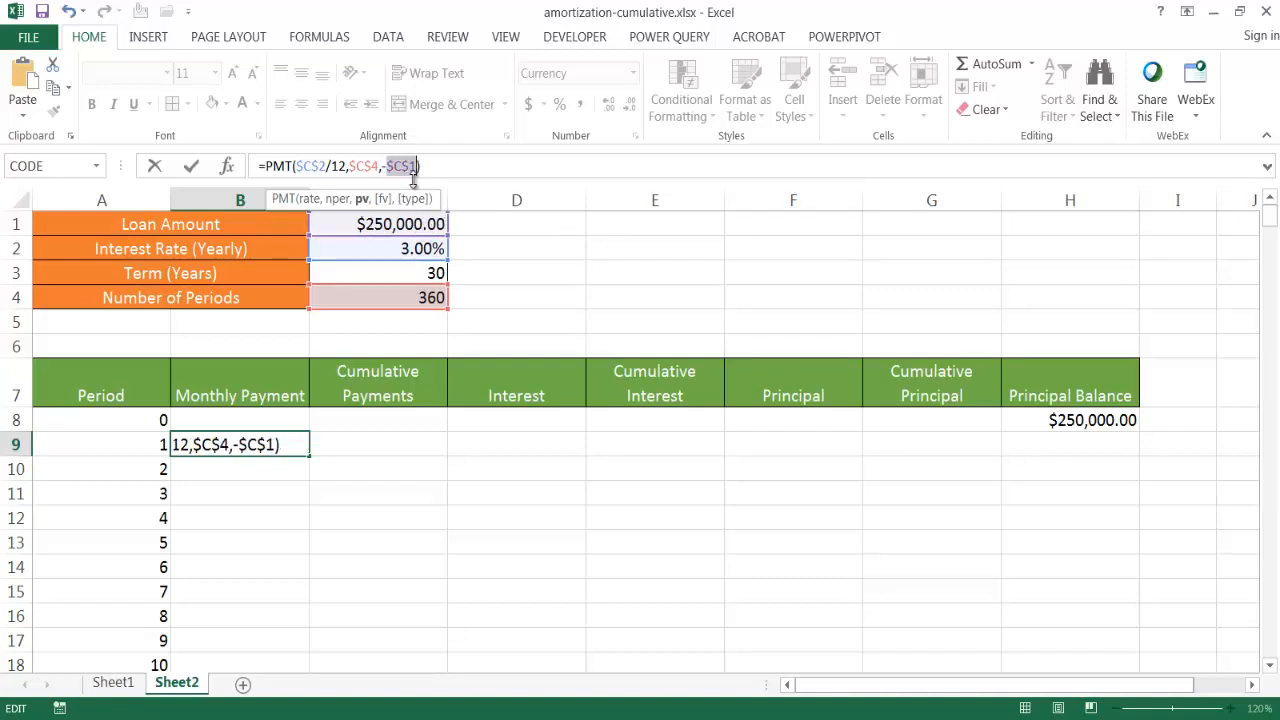
pyautogui.press('Return')
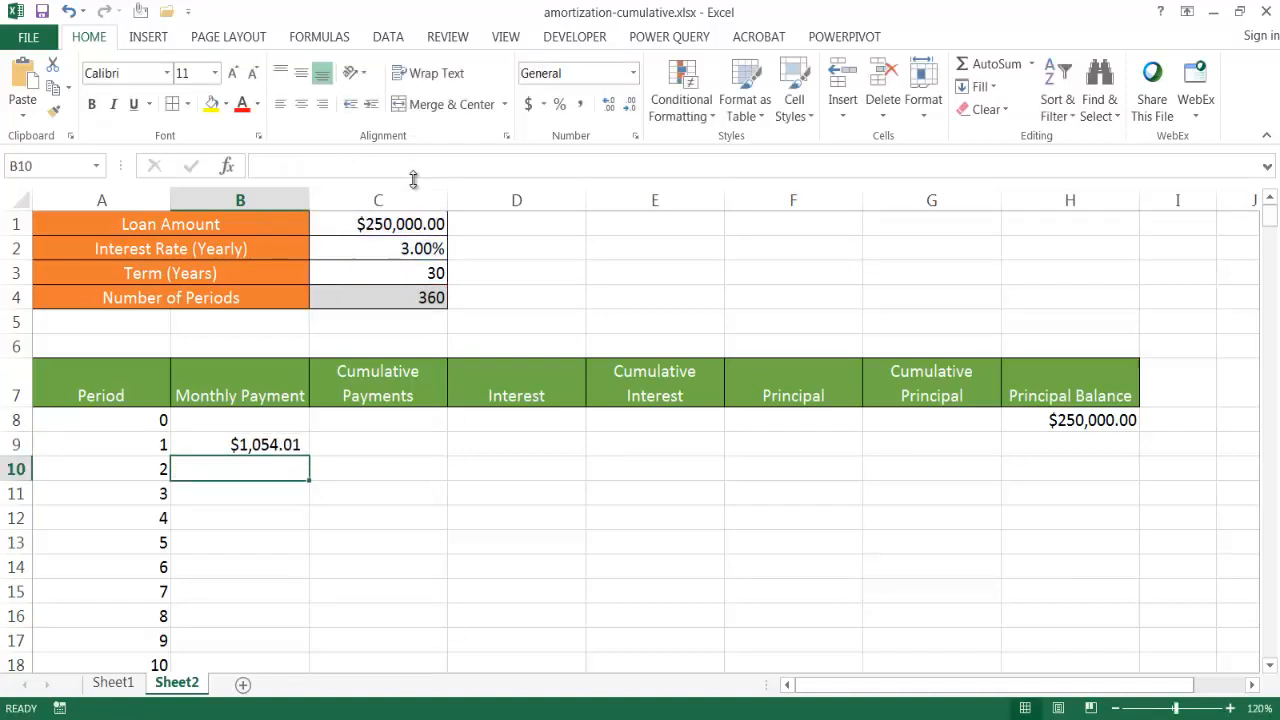
# Step: Fill the monthly payment formula from B9 down to B13, covering periods 1 to 5
pyautogui.click(248, 443)
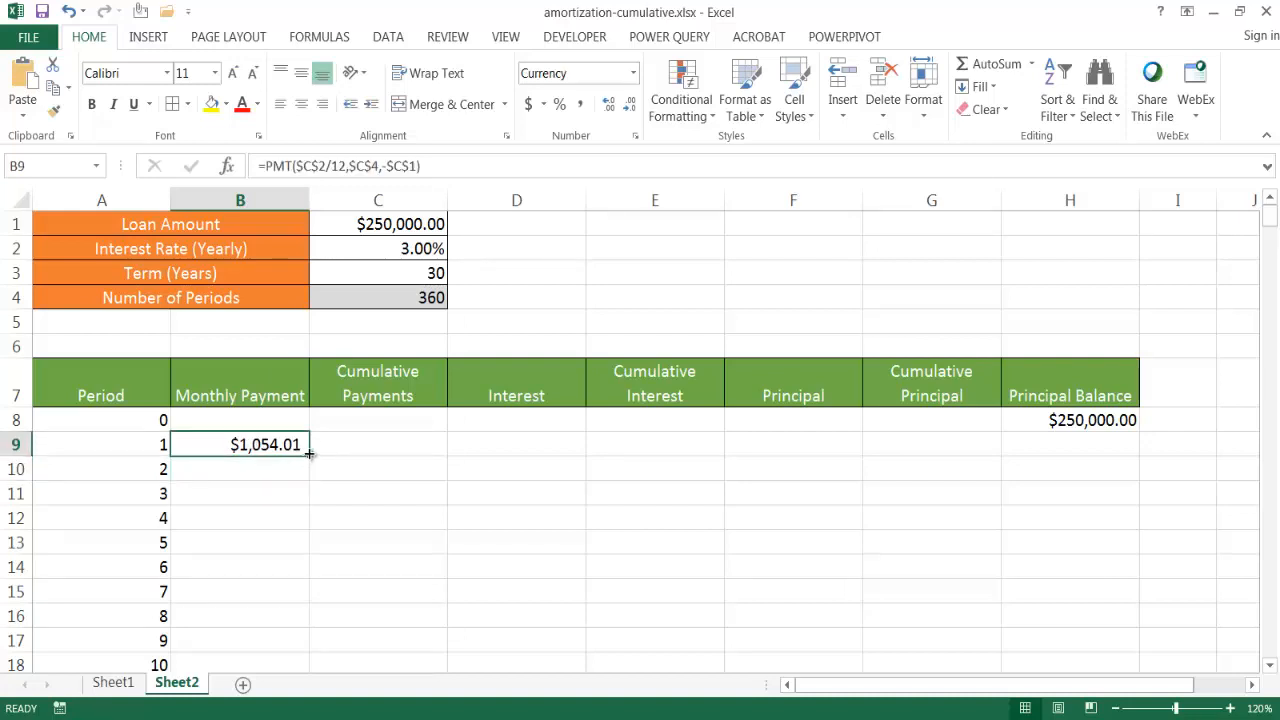
pyautogui.moveTo(309, 453); pyautogui.dragTo(309, 550)
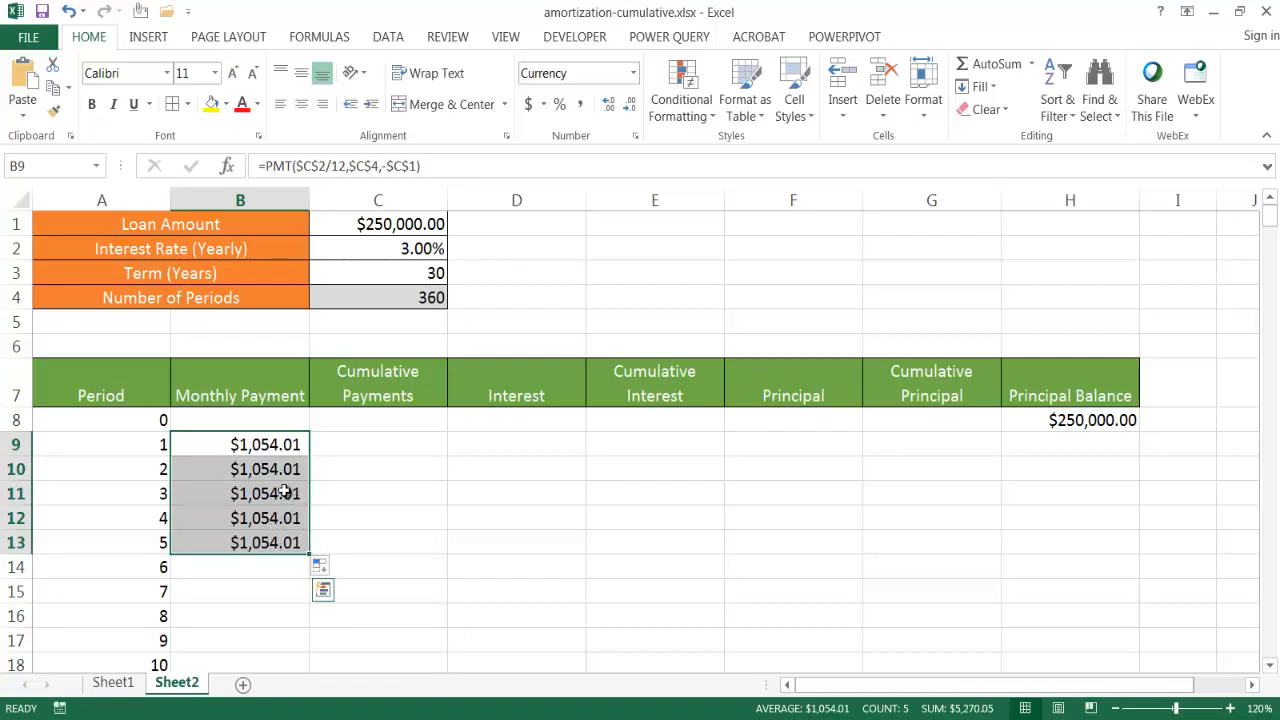
# Step: Clear the copied monthly payments for periods 2 to 5 in B10:B13
pyautogui.moveTo(274, 466); pyautogui.dragTo(270, 541)
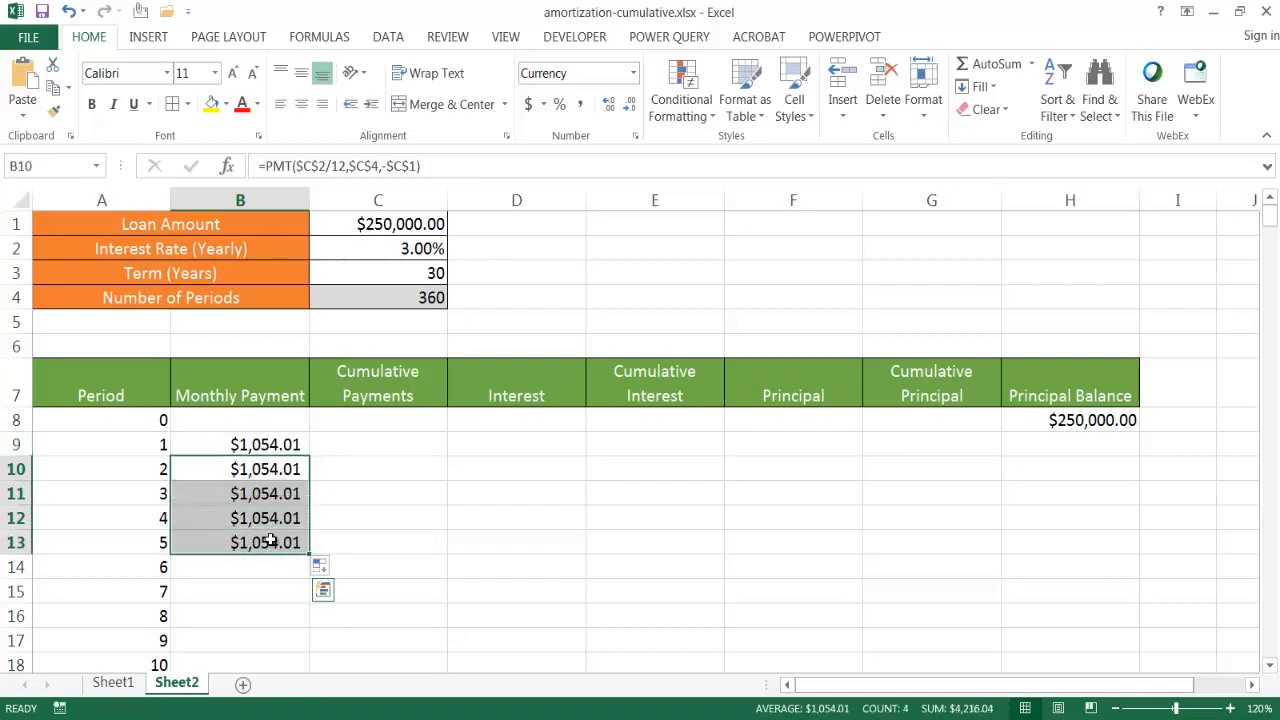
pyautogui.press('Delete')
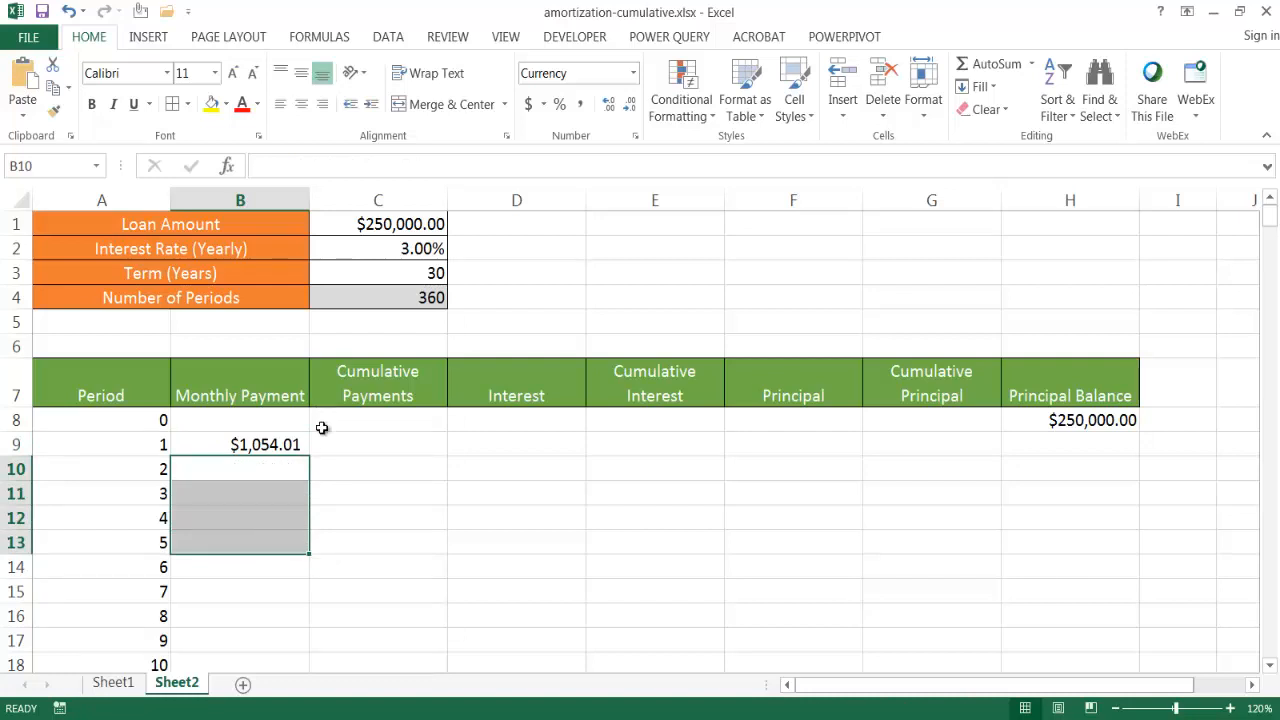
# Step: Calculate the cumulative payments for period 1 in C9 with the formula =C8+B9
pyautogui.click(374, 448)
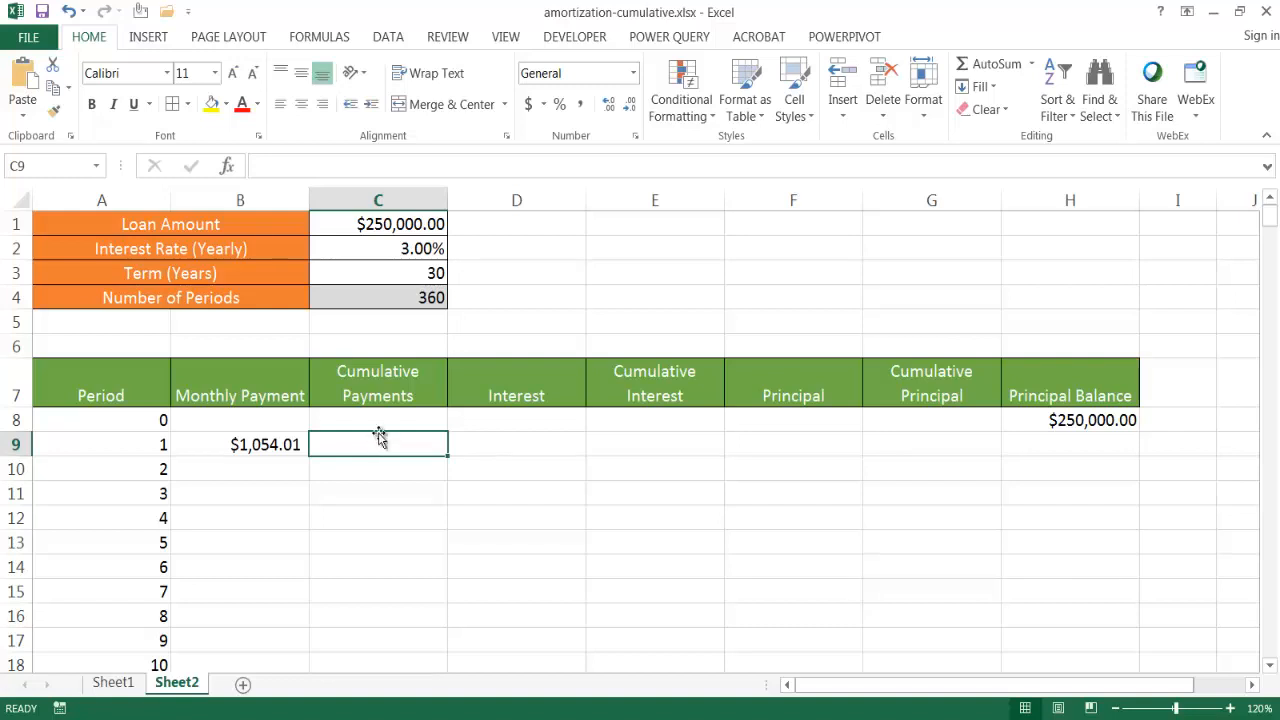
pyautogui.write('=')
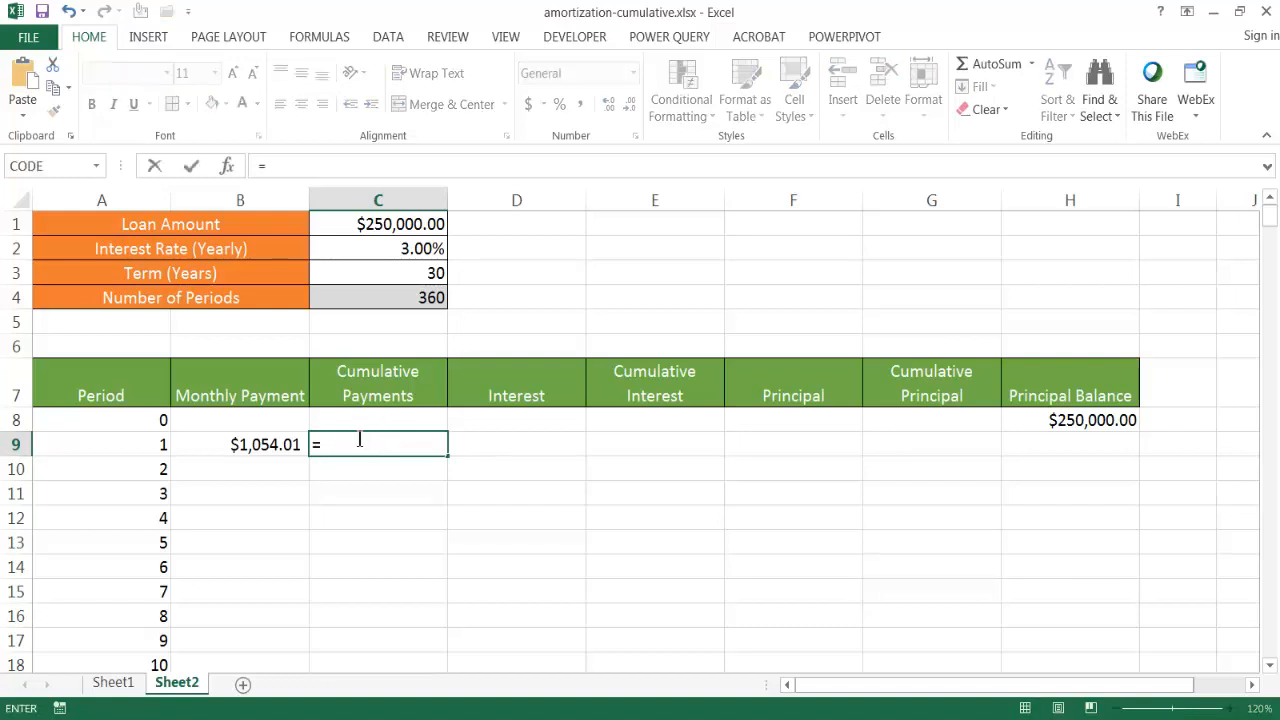
pyautogui.click(361, 416)
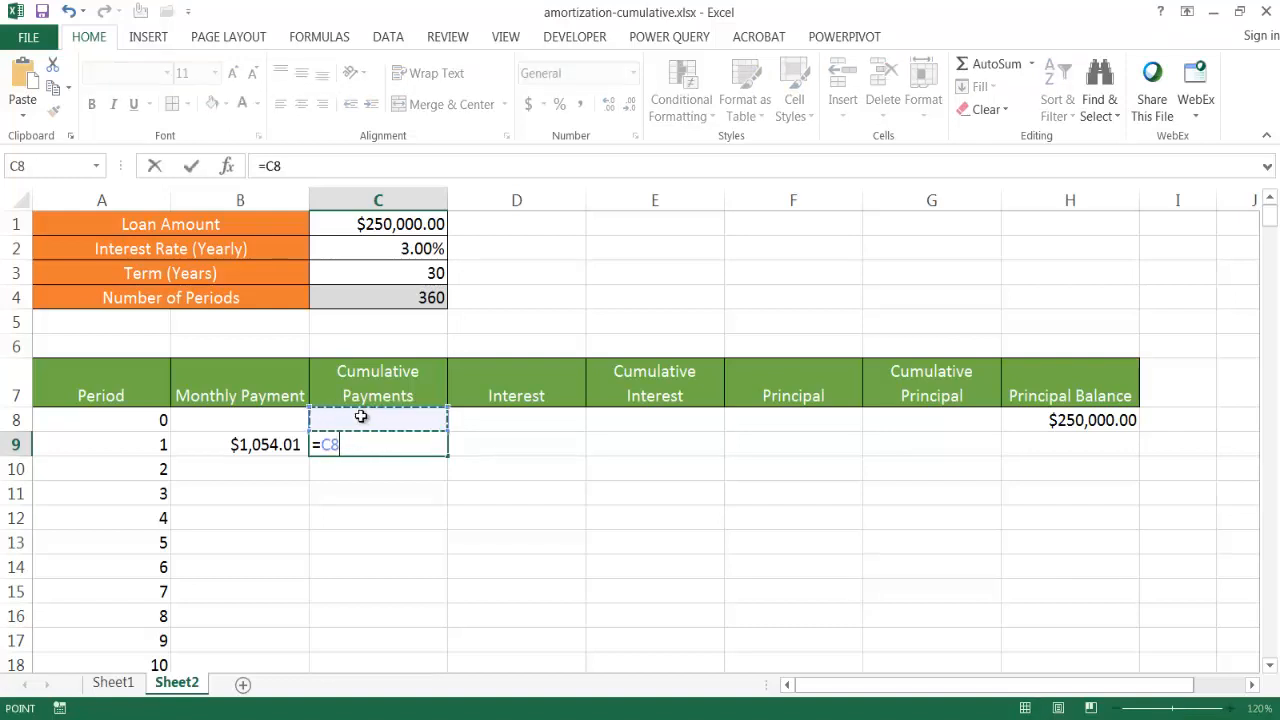
pyautogui.write('+')
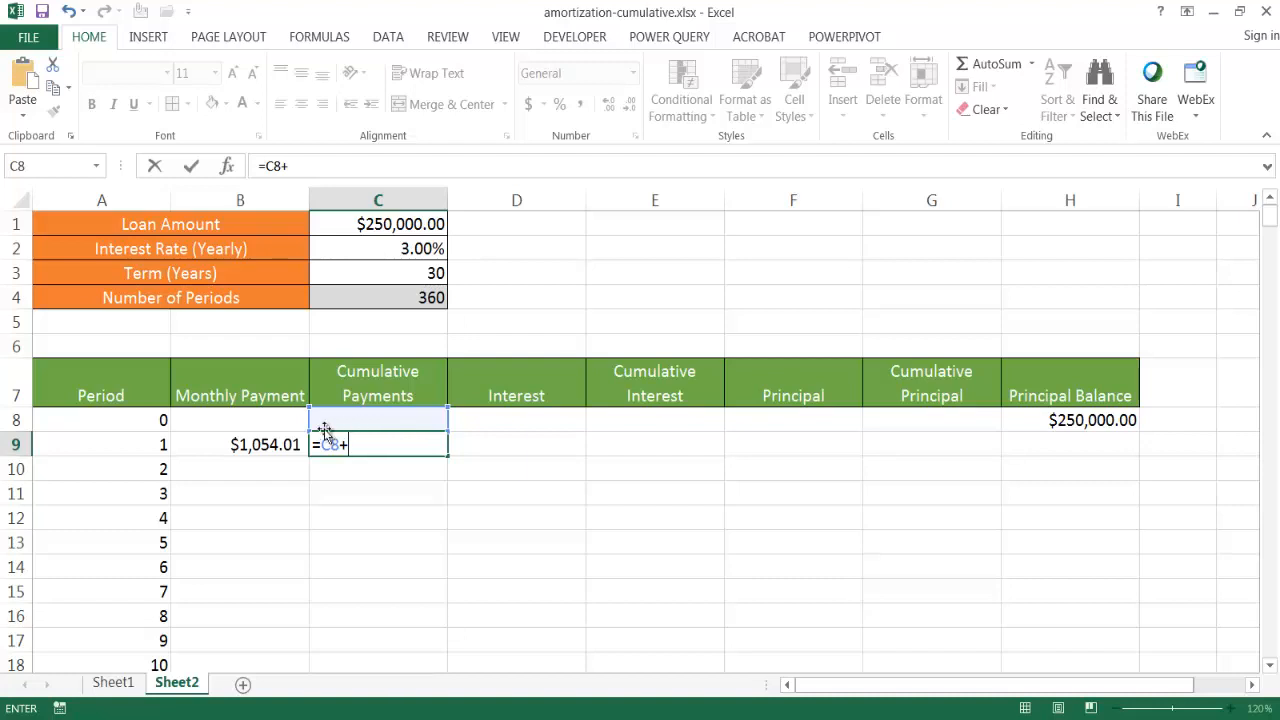
pyautogui.click(263, 449)
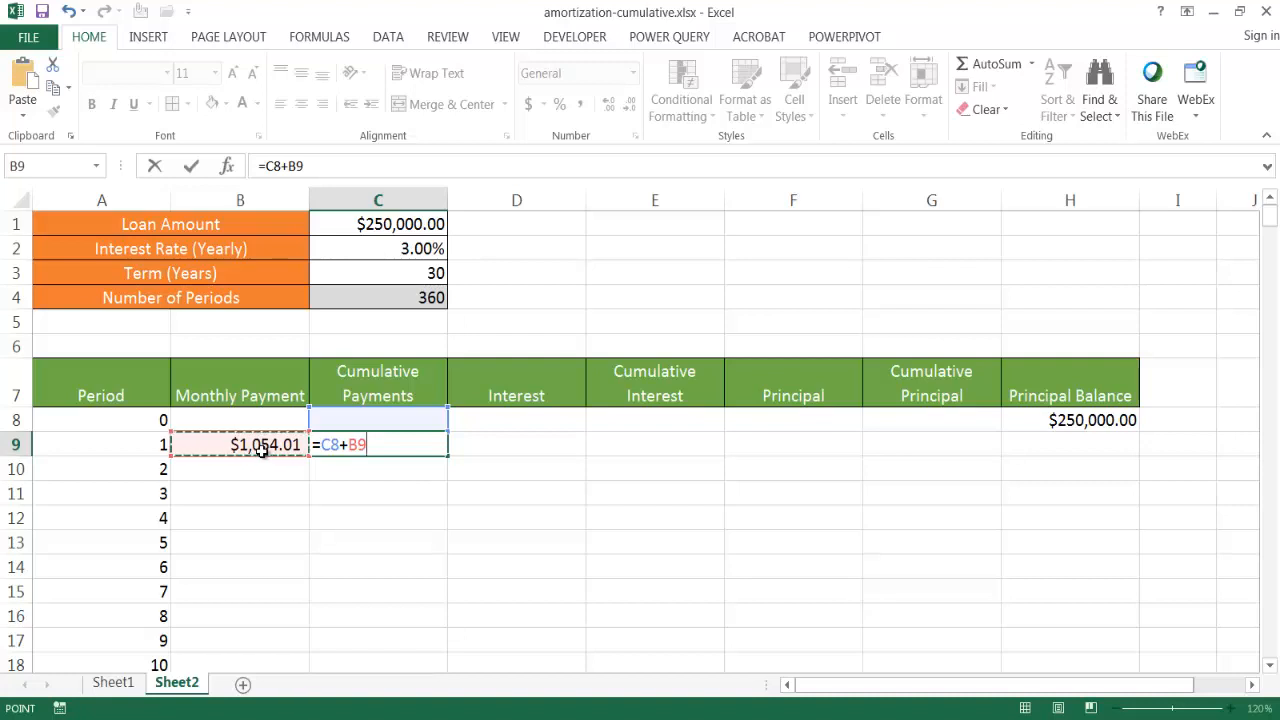
pyautogui.press('Return')
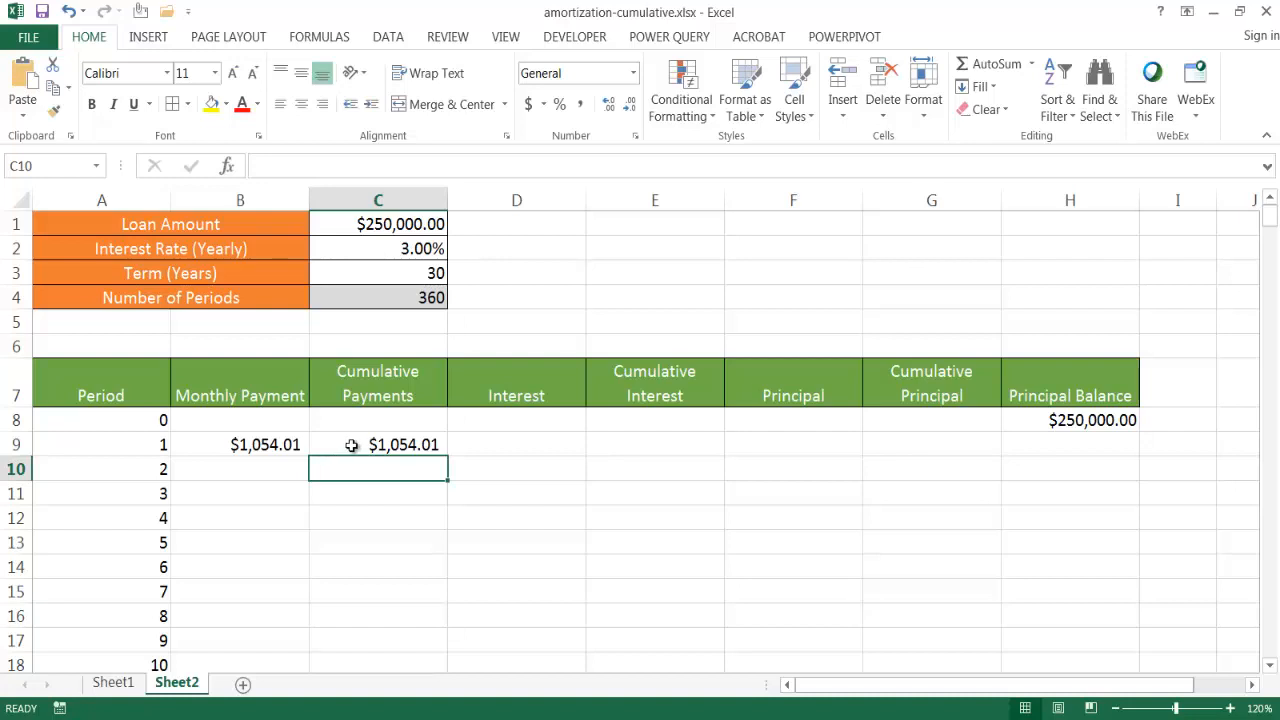
# Step: Calculate the interest for period 1 in D9 with the formula =IPMT($C$2/12,A9,$C$4,-$C$1)
pyautogui.click(482, 444)
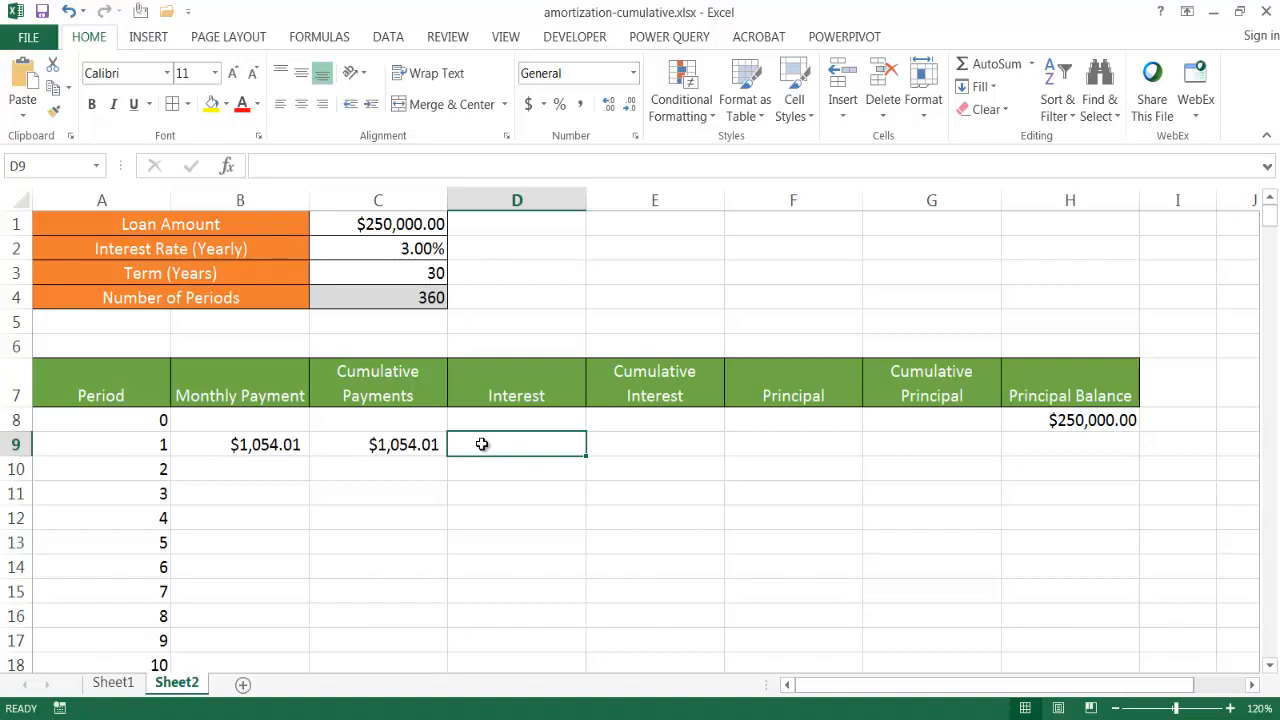
pyautogui.write('=ipmt')
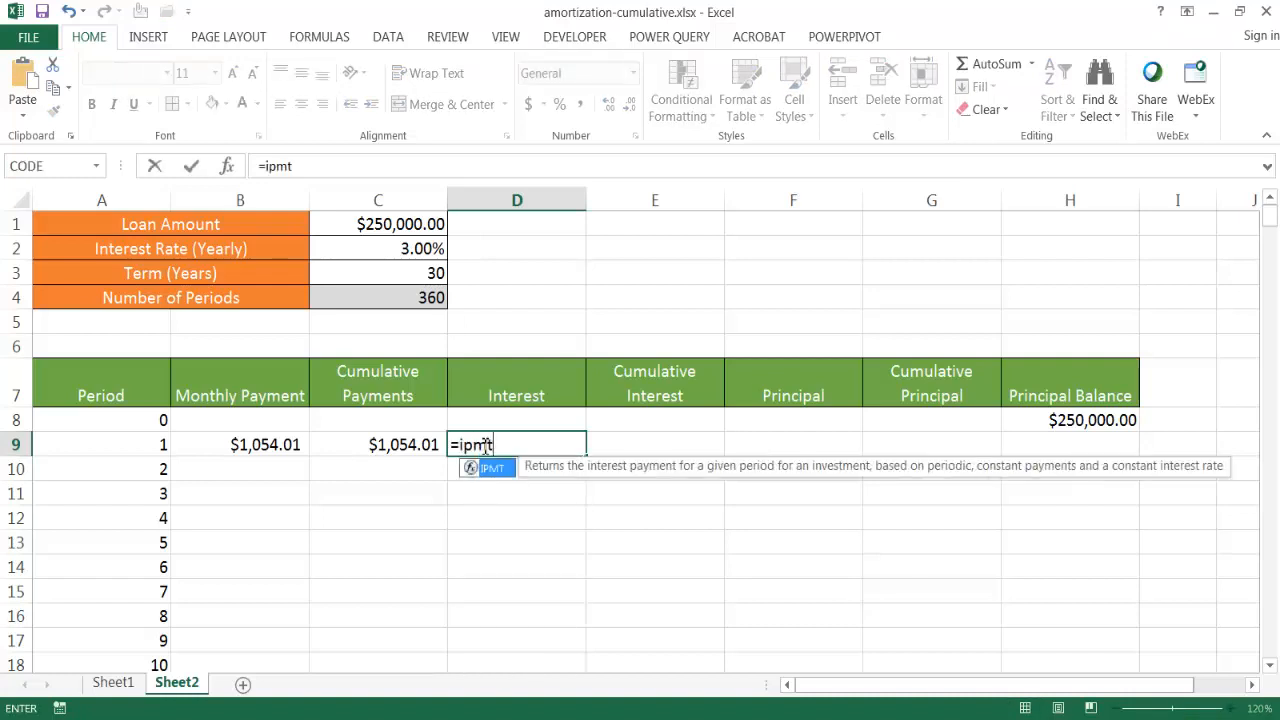
pyautogui.write('(')
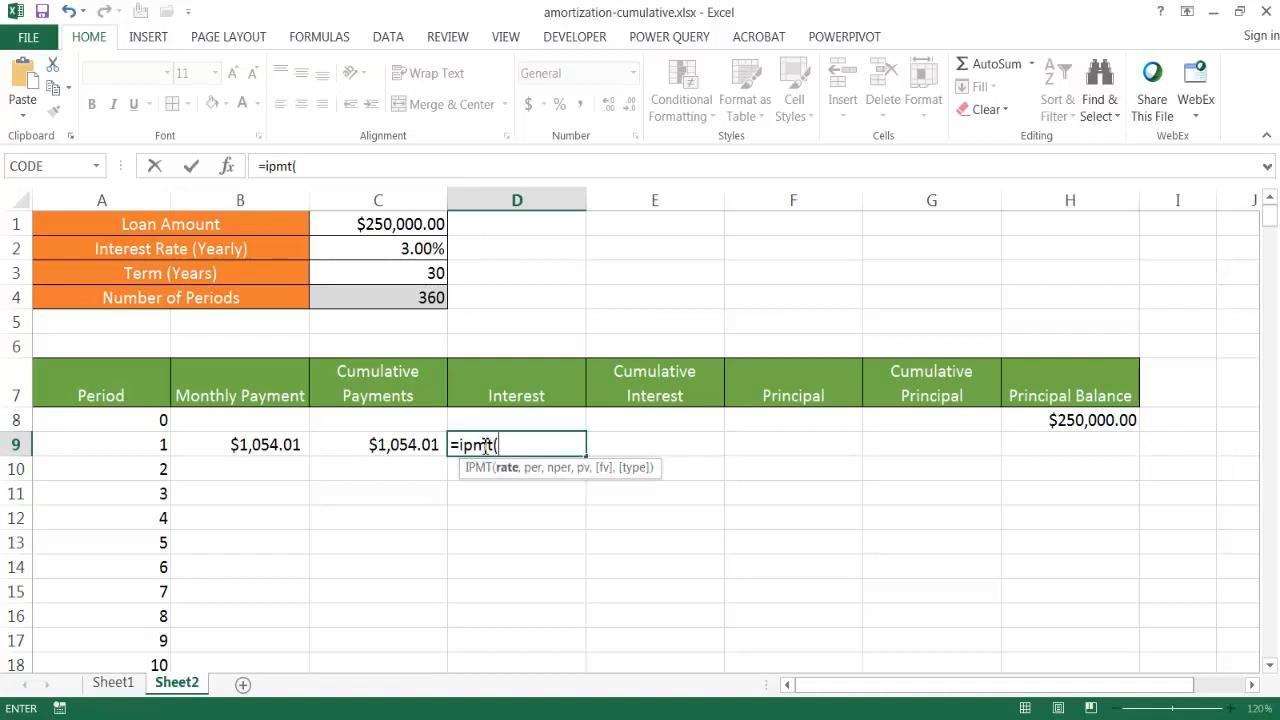
pyautogui.click(409, 248)
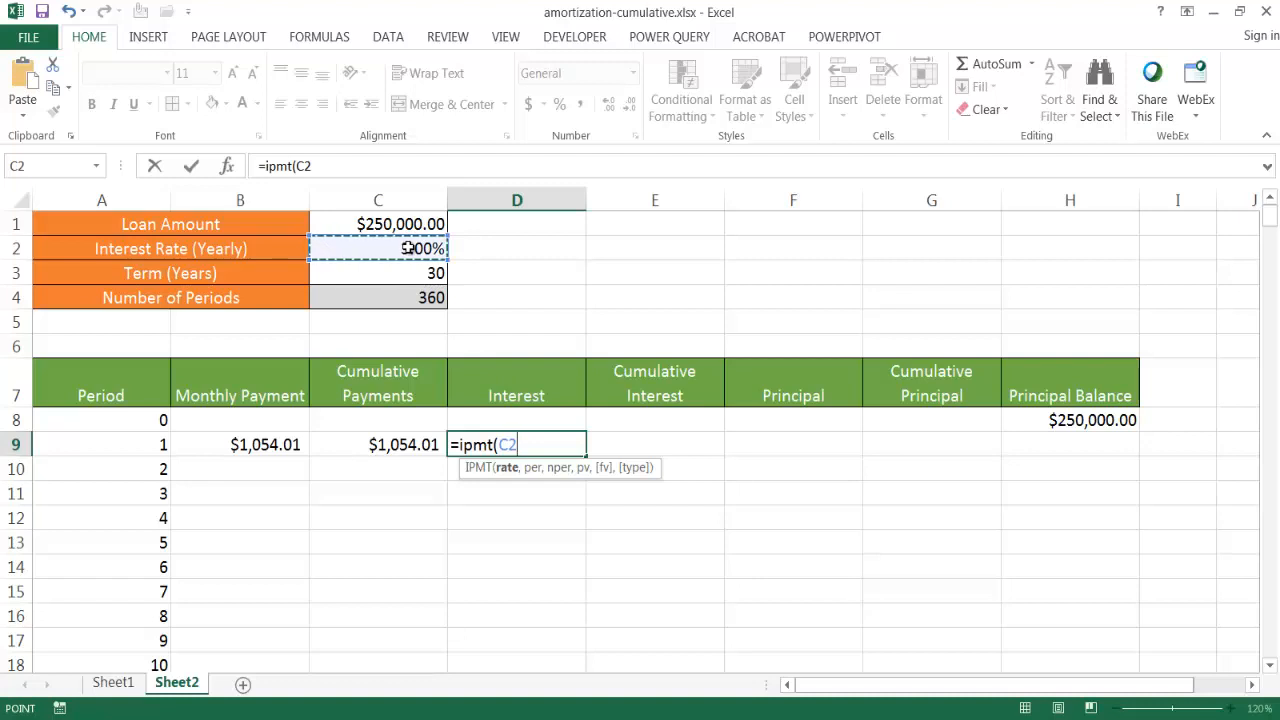
pyautogui.press('F4')
pyautogui.write('/12')
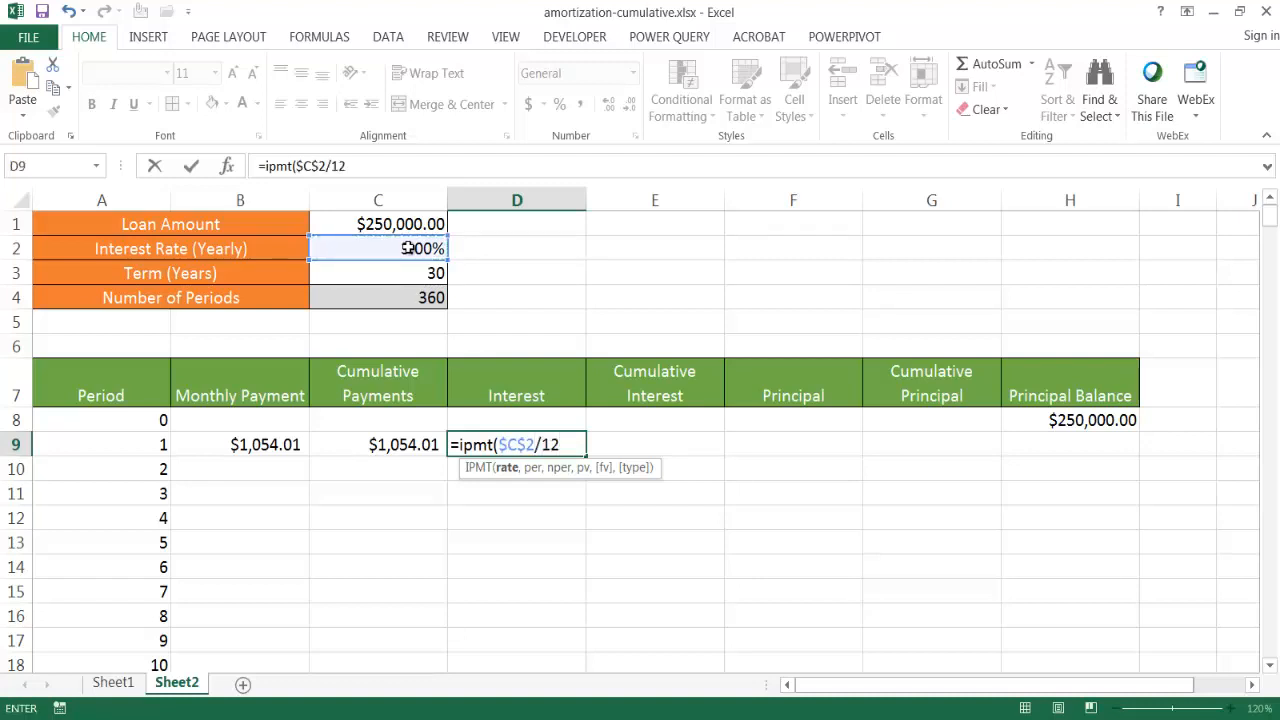
pyautogui.write(',')
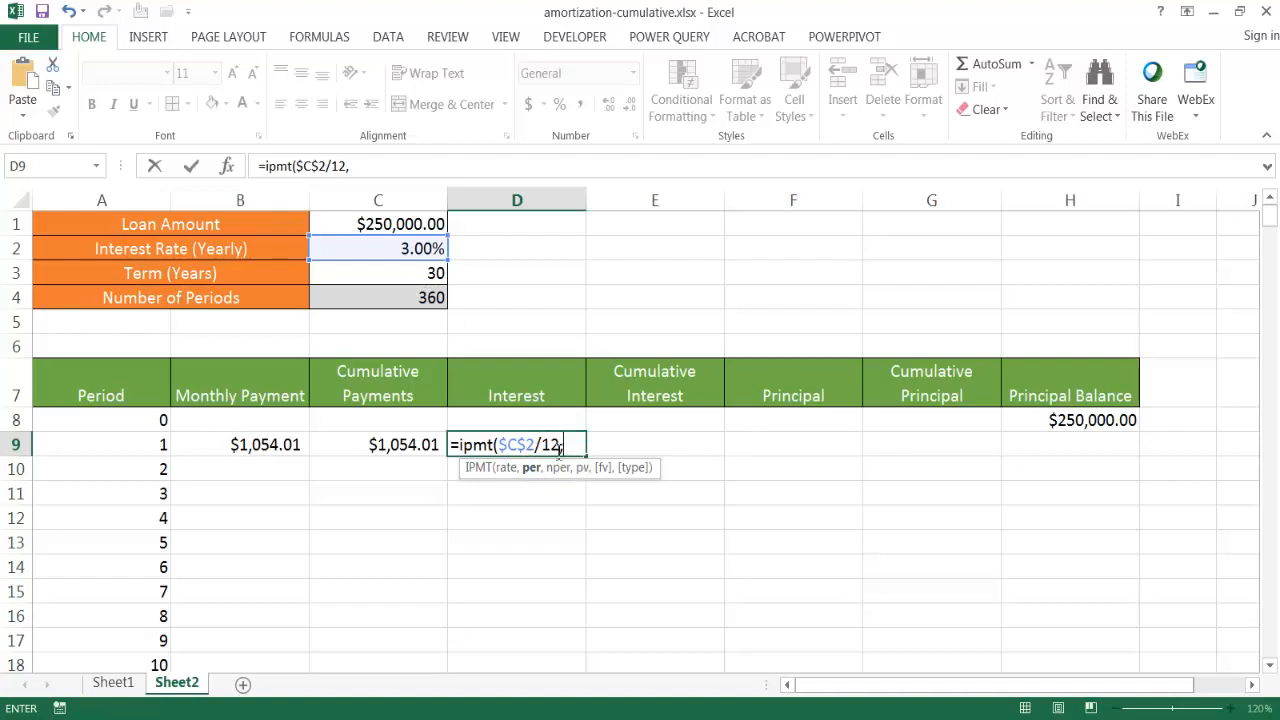
pyautogui.click(140, 444)
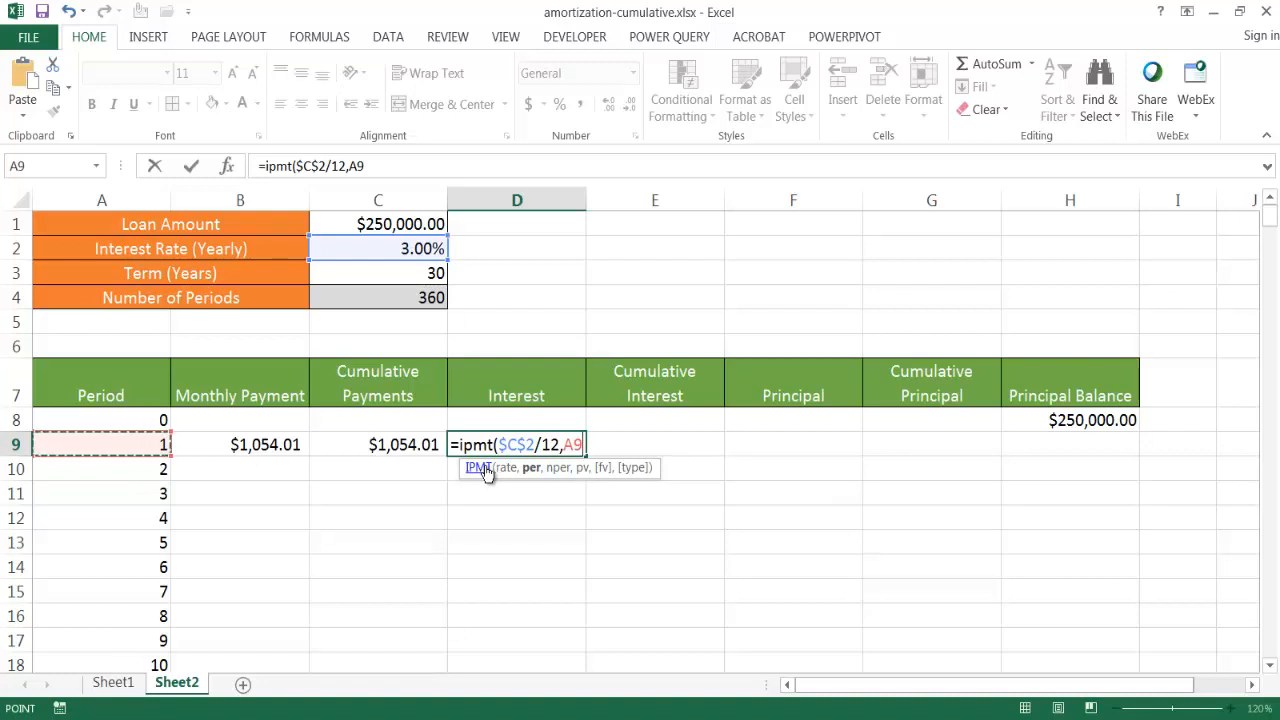
pyautogui.write(',')
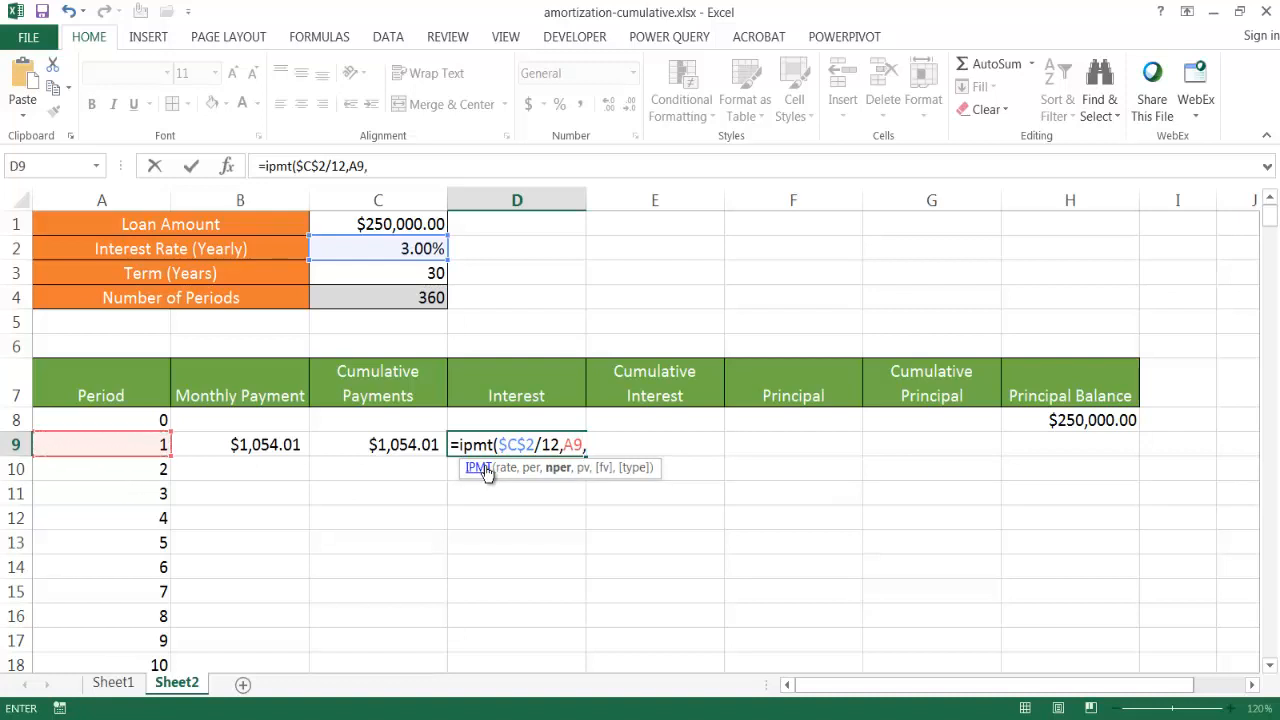
pyautogui.click(389, 297)
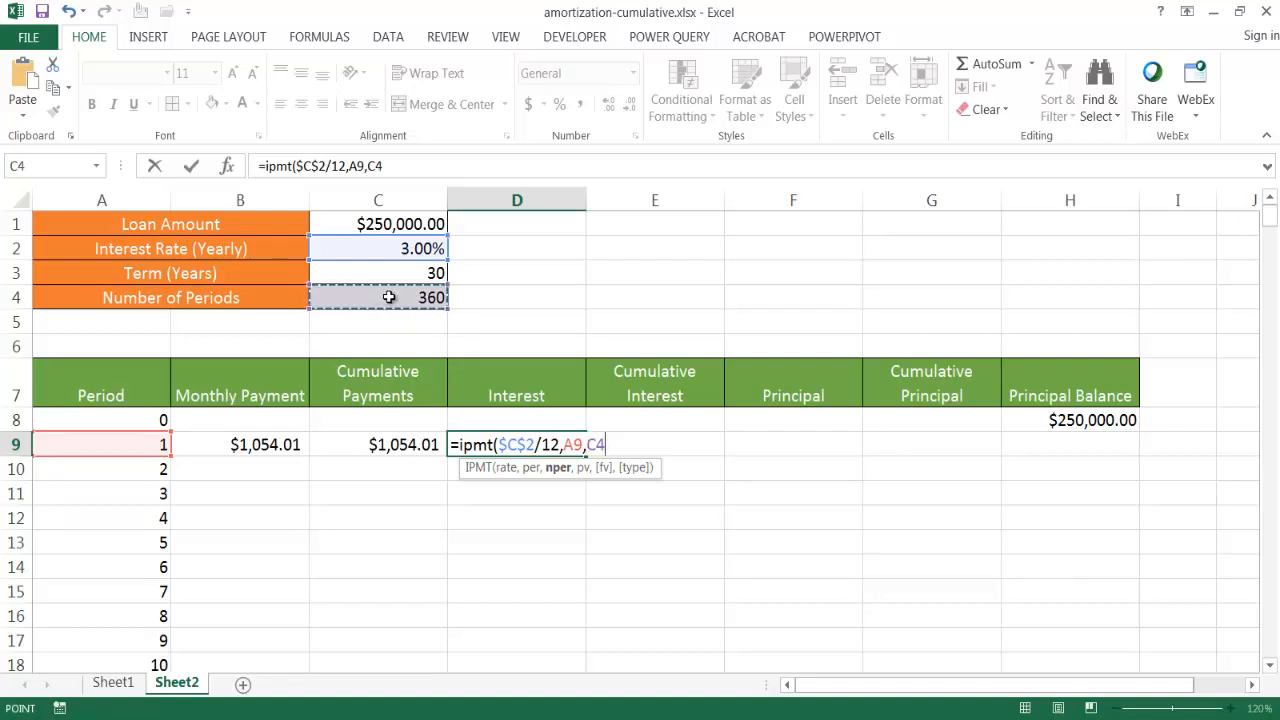
pyautogui.press('F4')
pyautogui.write(',')
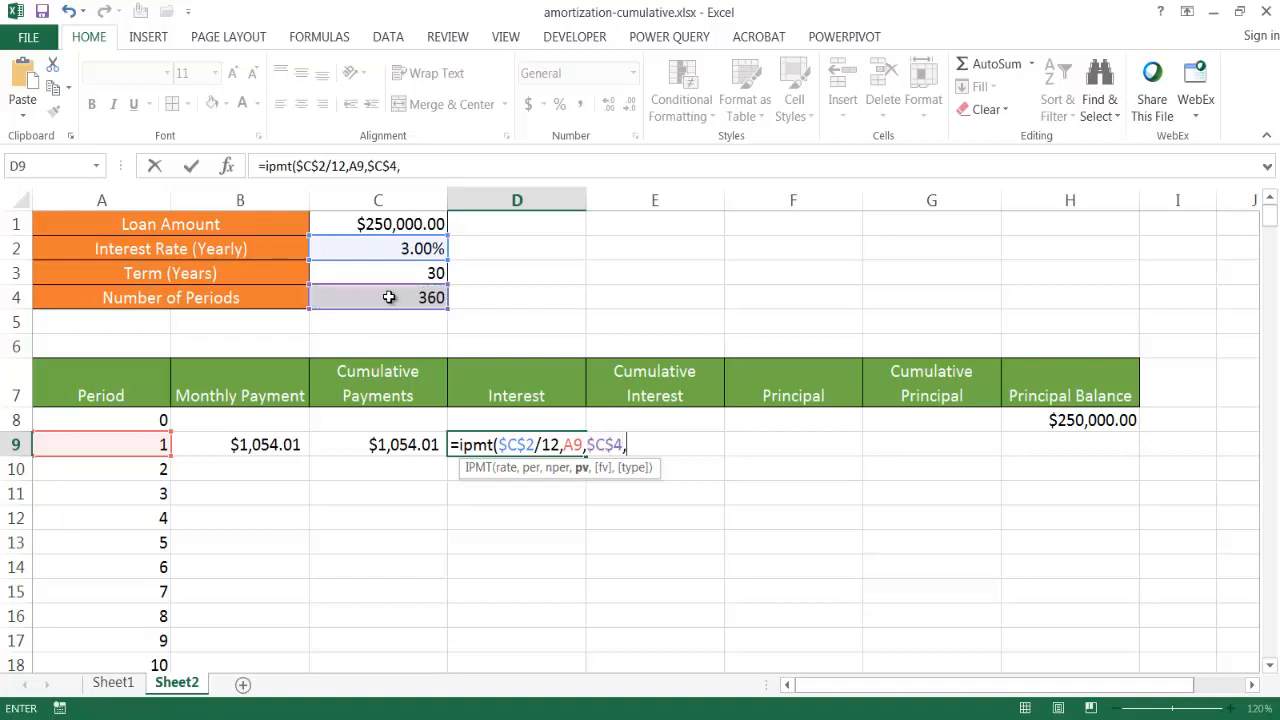
pyautogui.write('-')
pyautogui.click(361, 225)
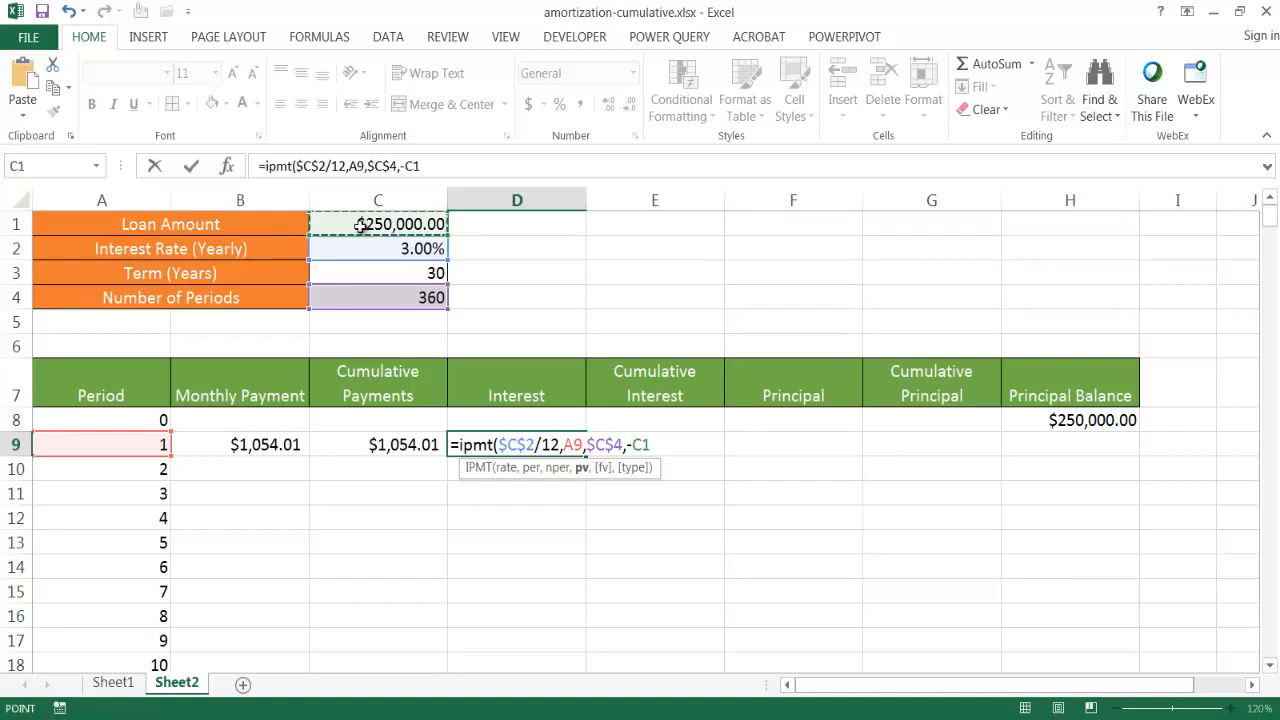
pyautogui.press('F4')
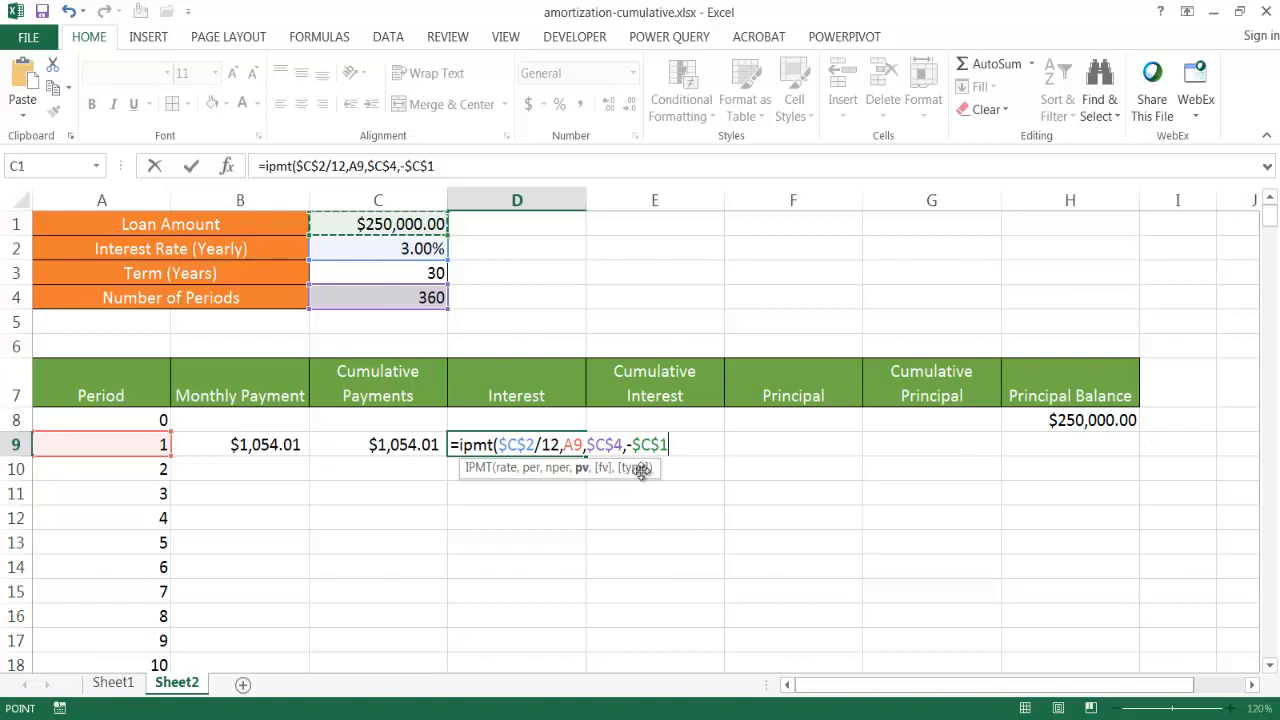
pyautogui.write(')')
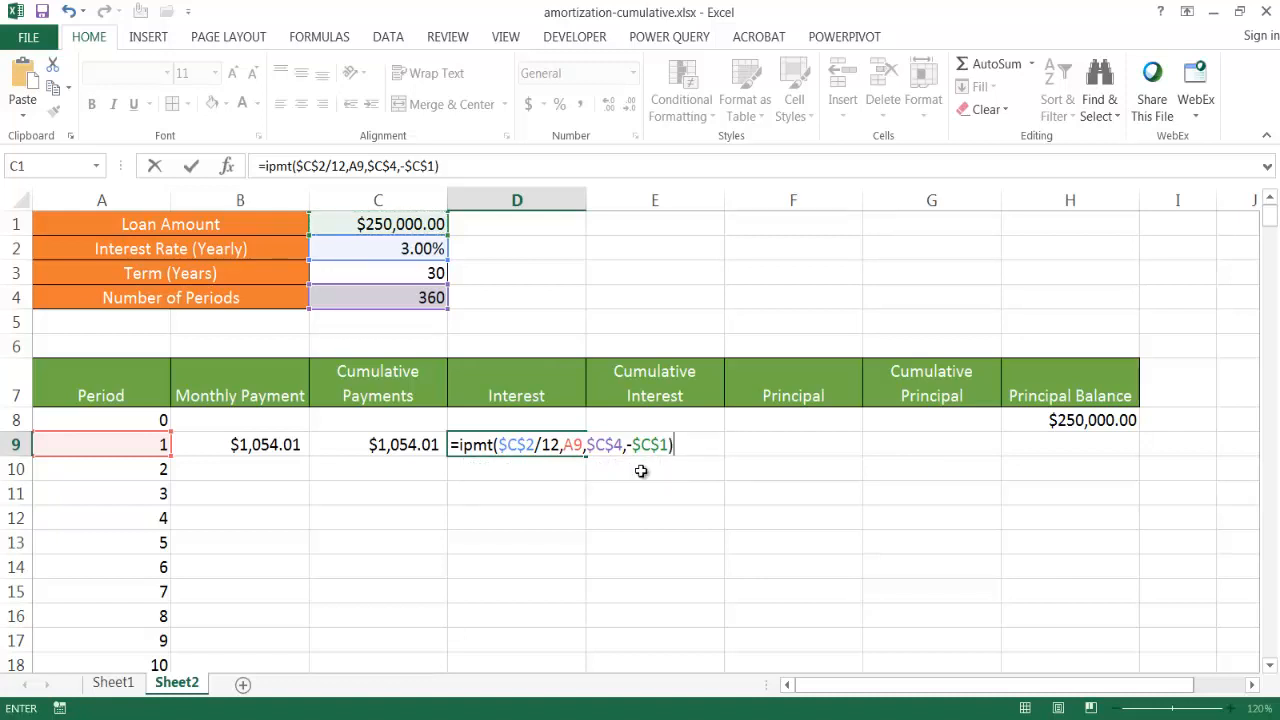
pyautogui.press('Return')
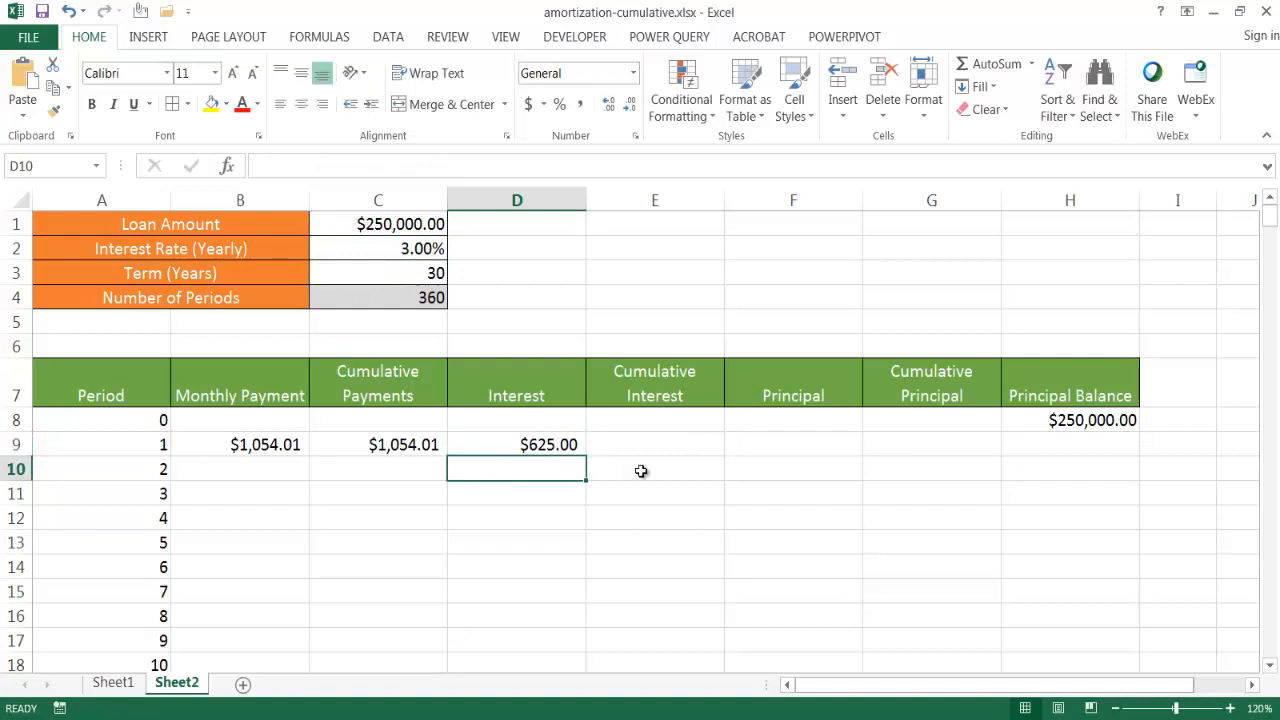
pyautogui.click(556, 444)
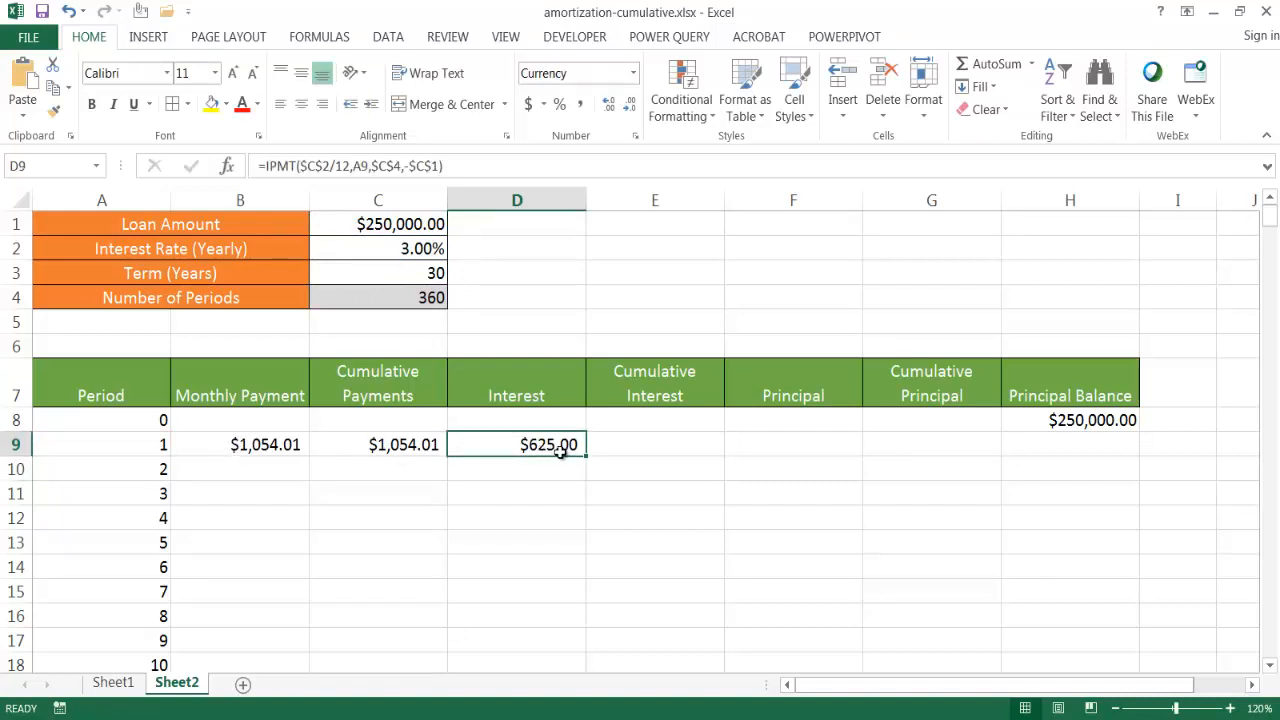
# Step: Calculate the cumulative interest for period 1 in E9 with the formula =E8+D9
pyautogui.click(622, 446)
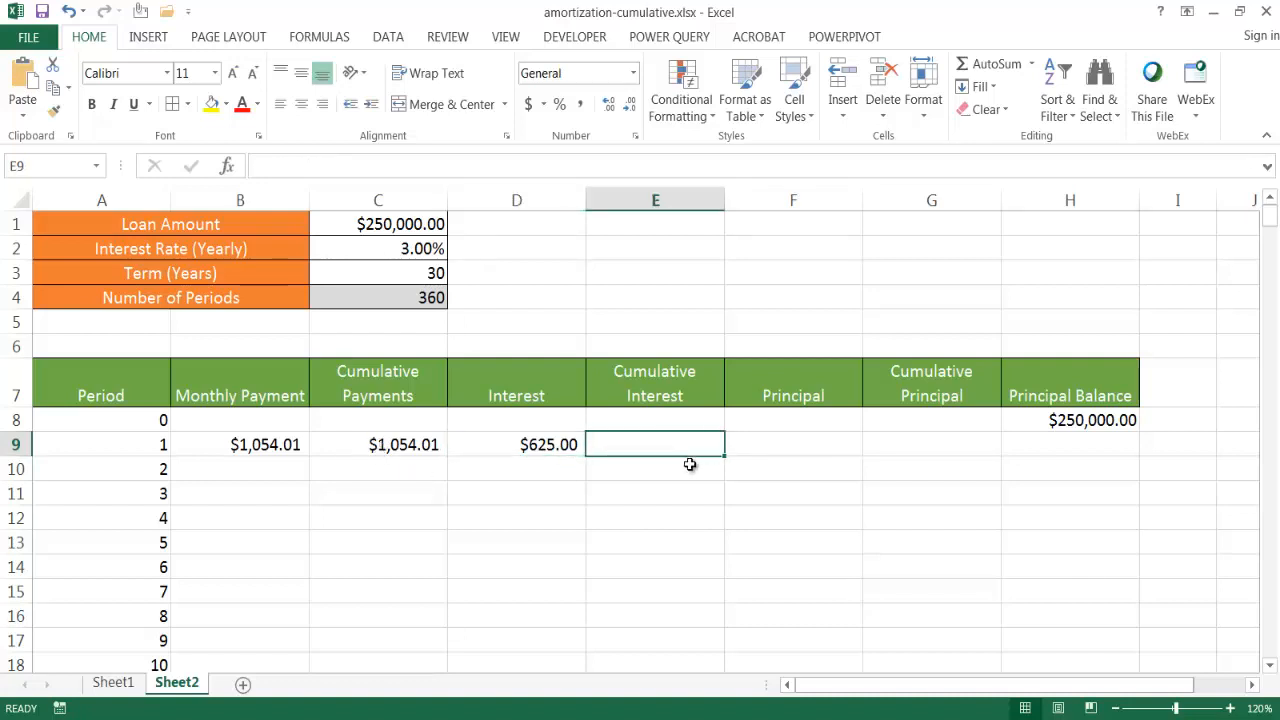
pyautogui.write('=')
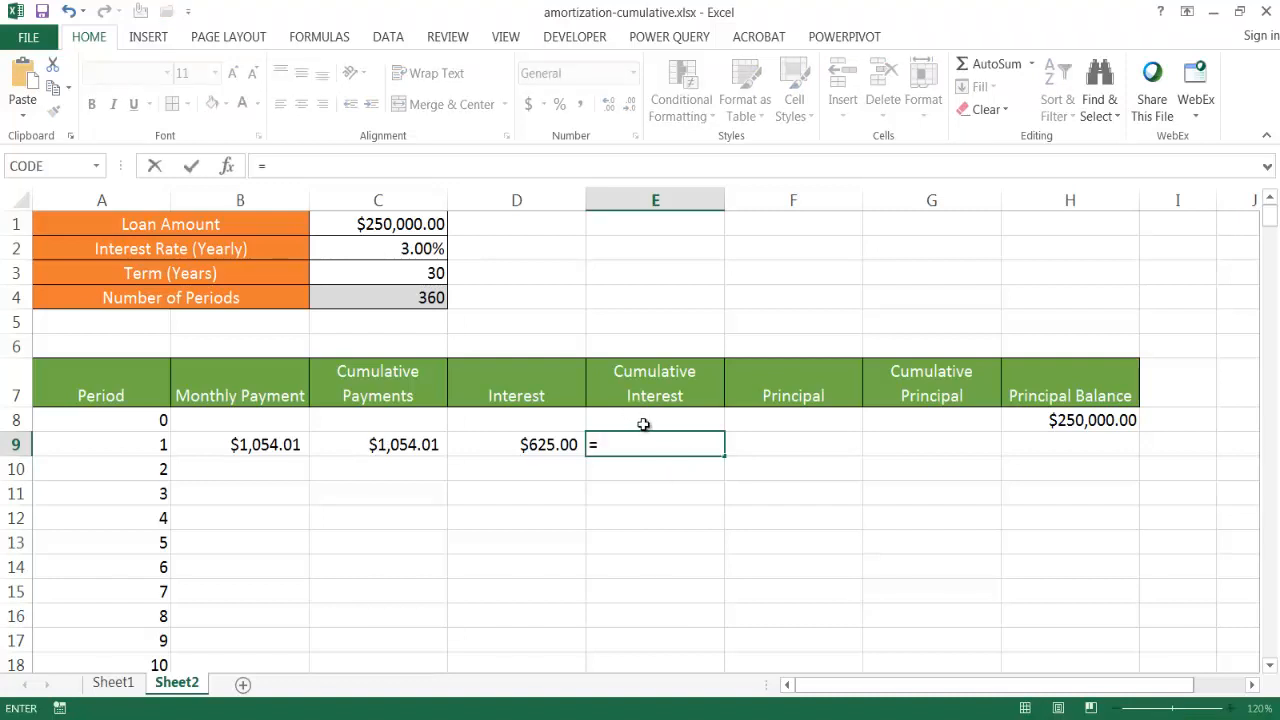
pyautogui.click(644, 421)
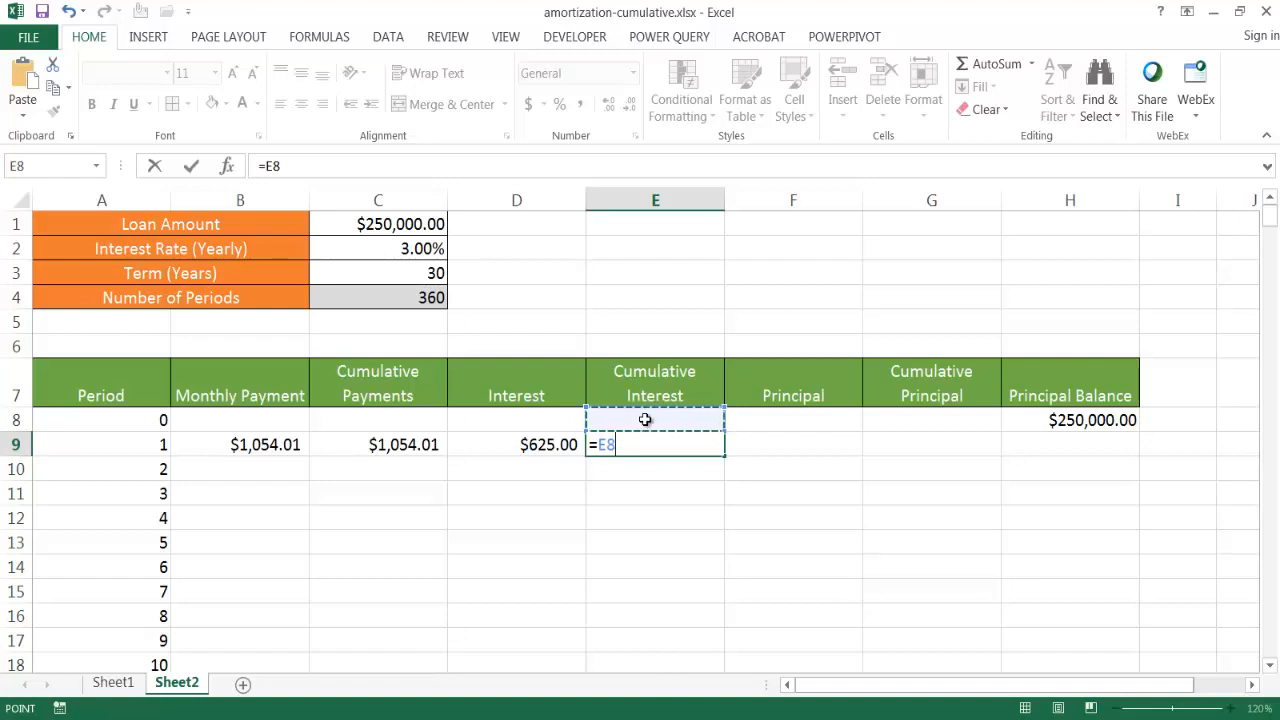
pyautogui.write('+')
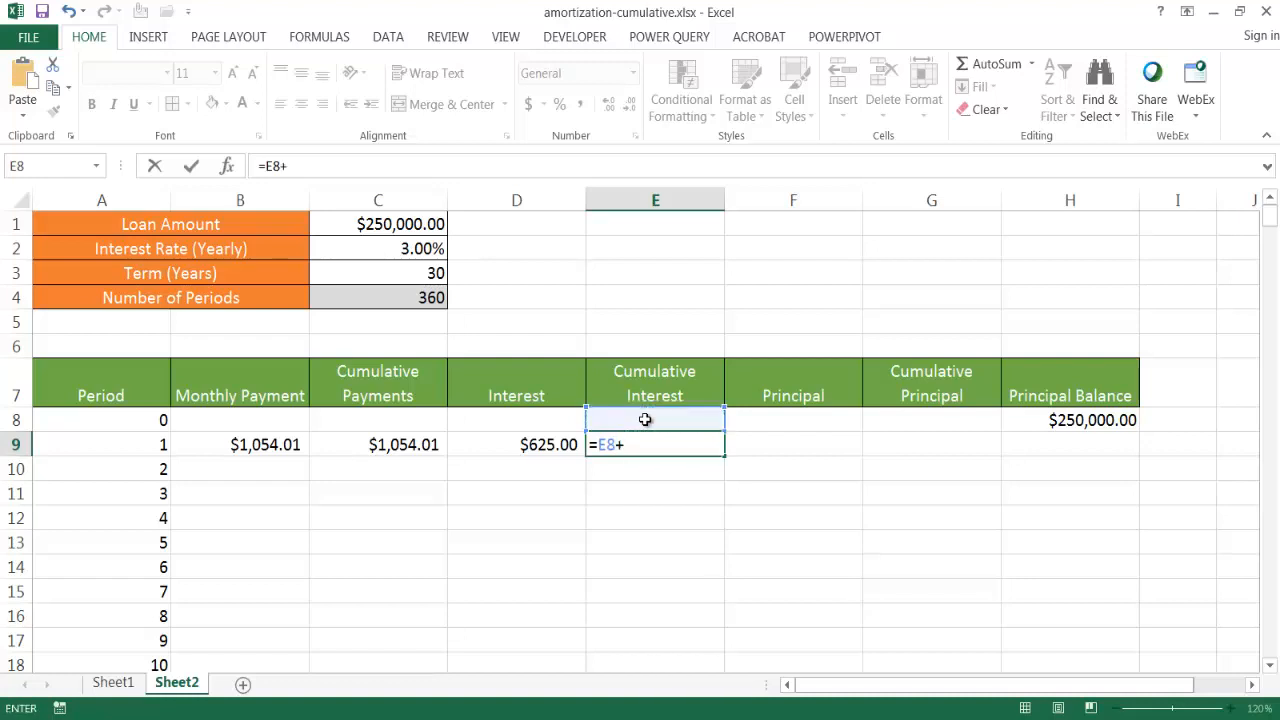
pyautogui.click(533, 445)
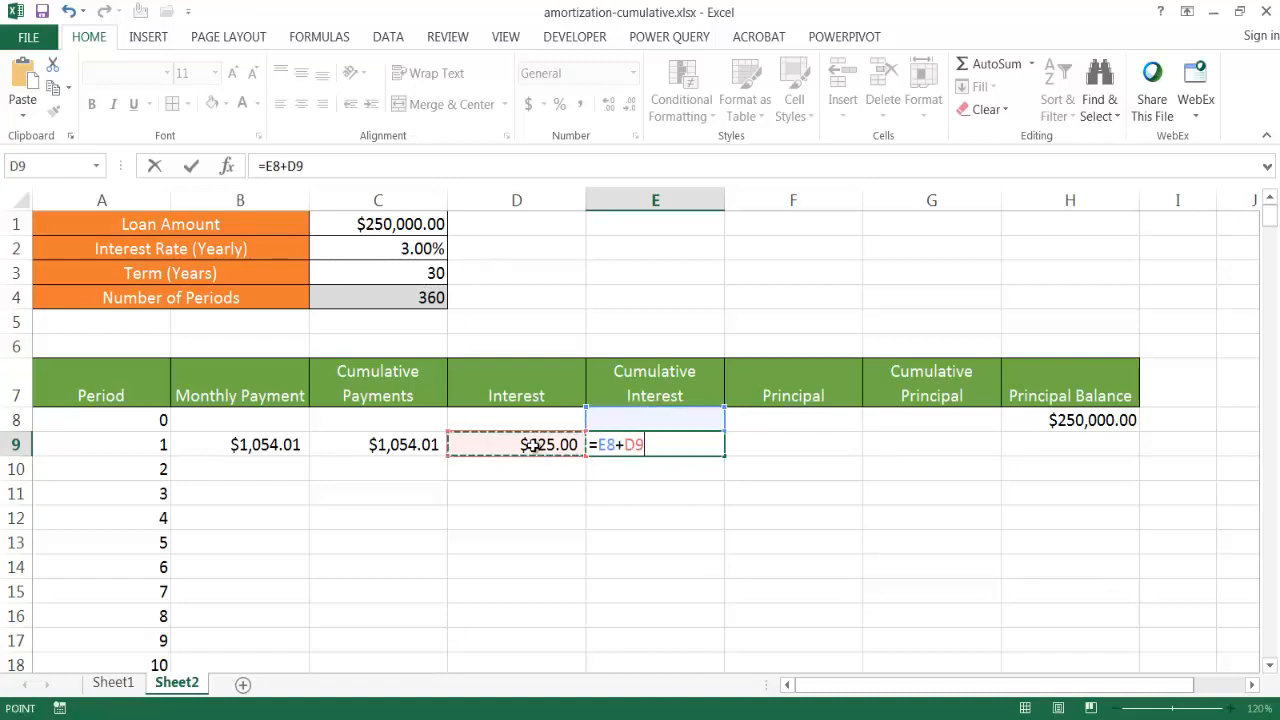
pyautogui.press('Return')
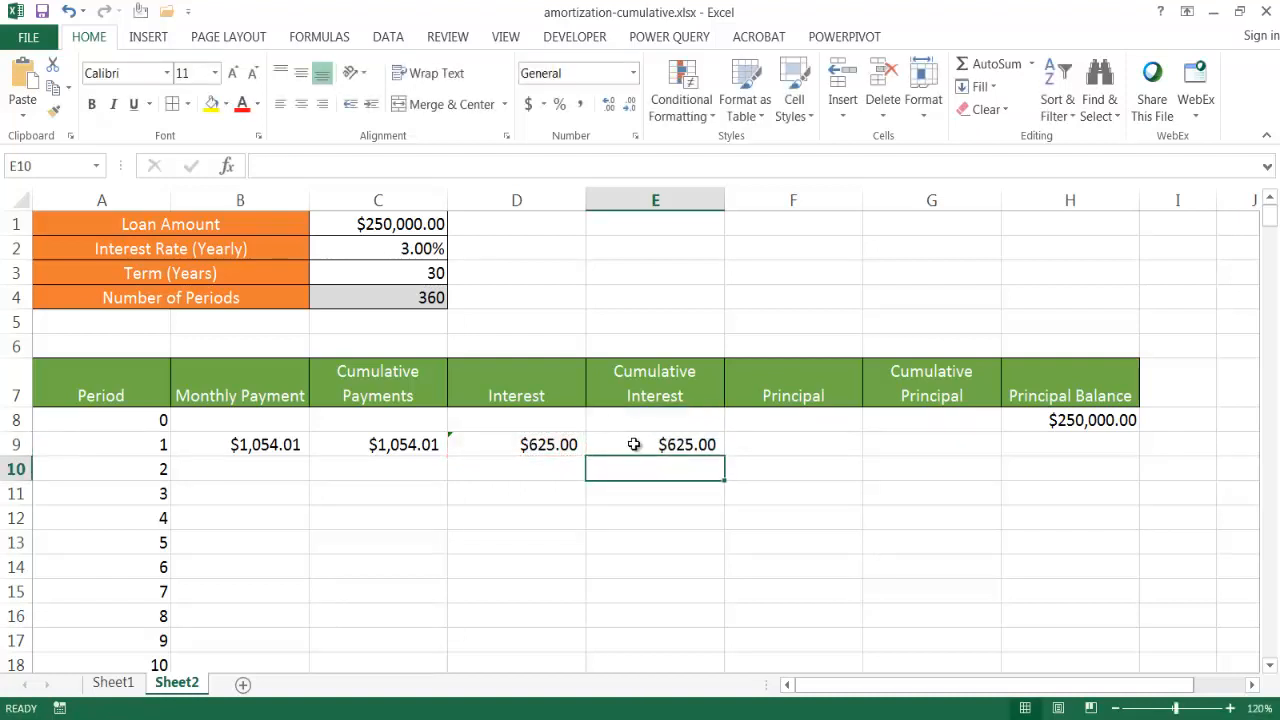
# Step: Calculate the principal for period 1 in F9 with the formula =PPMT($C$2/12,A9,$C$4,-$C$1) and check its sum with the interest in D9
pyautogui.click(770, 436)
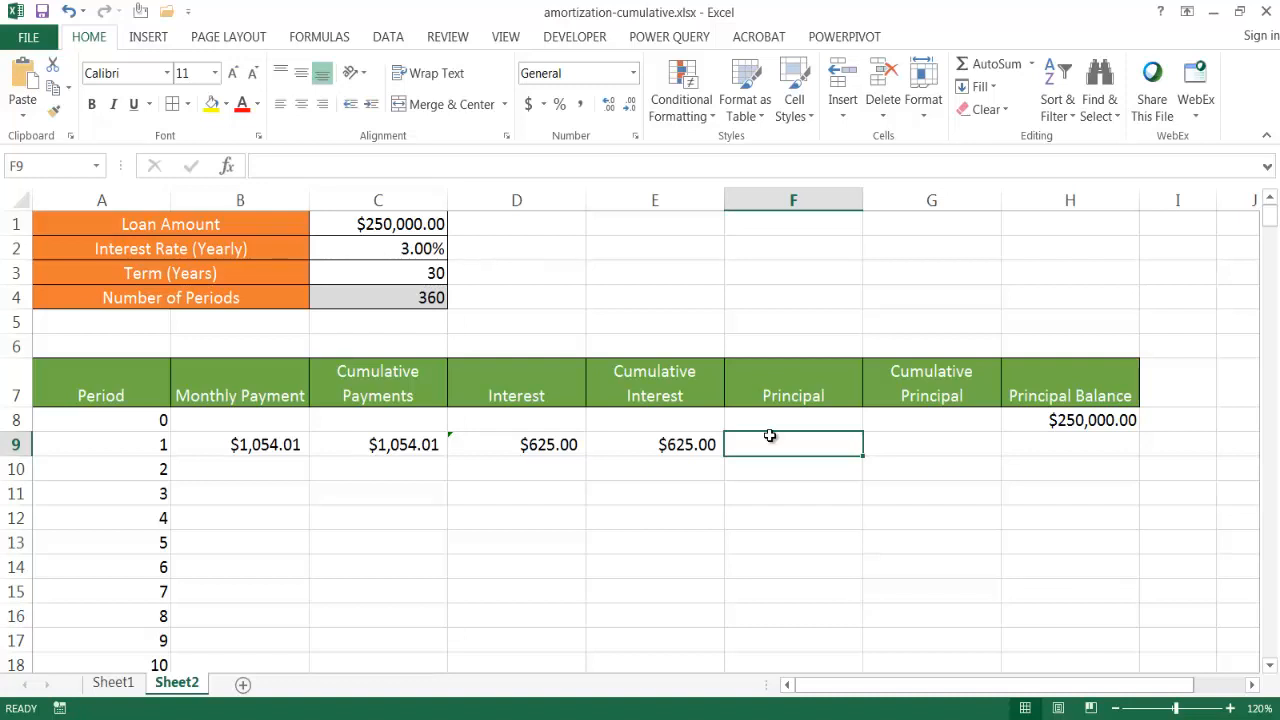
pyautogui.write('=pp')
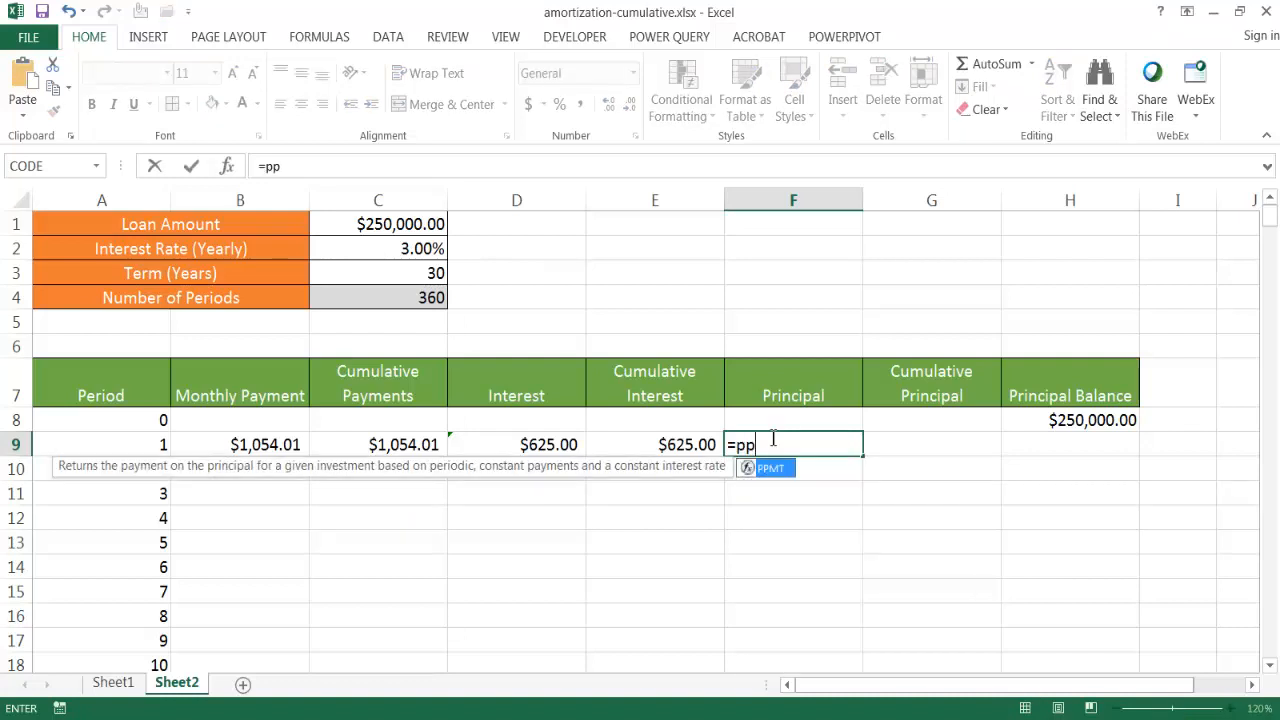
pyautogui.write('mt(')
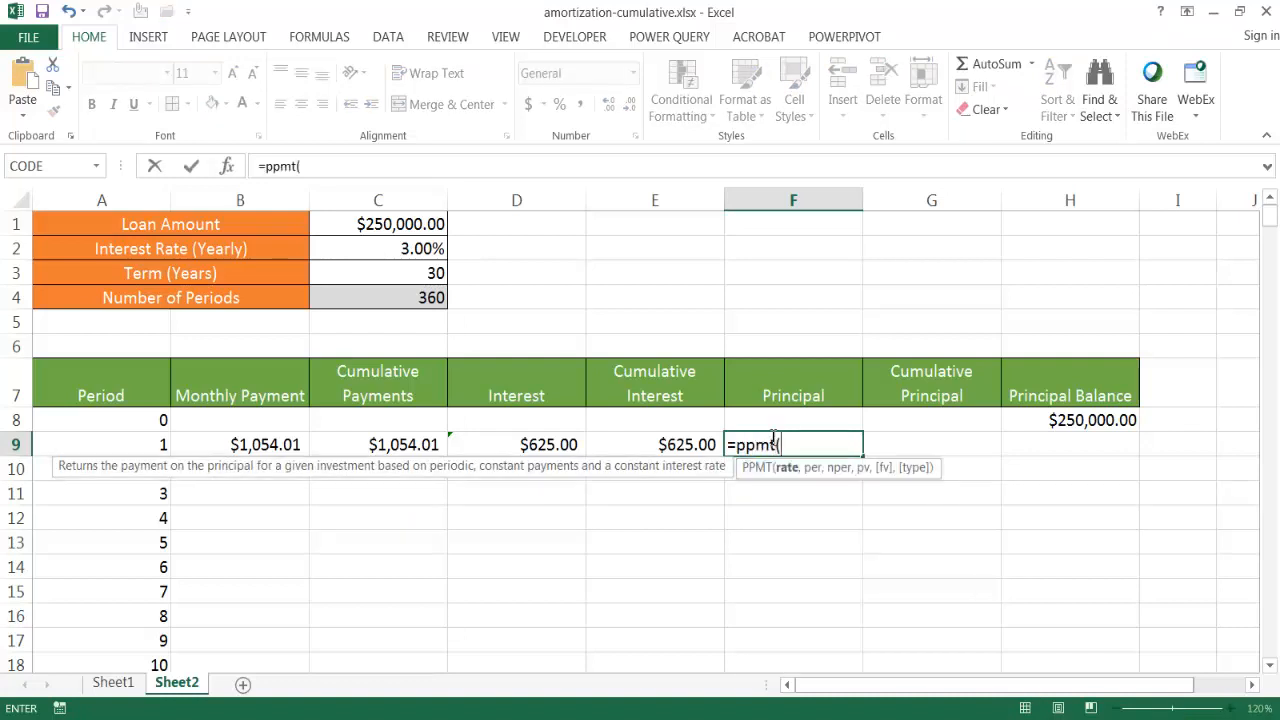
pyautogui.click(408, 248)
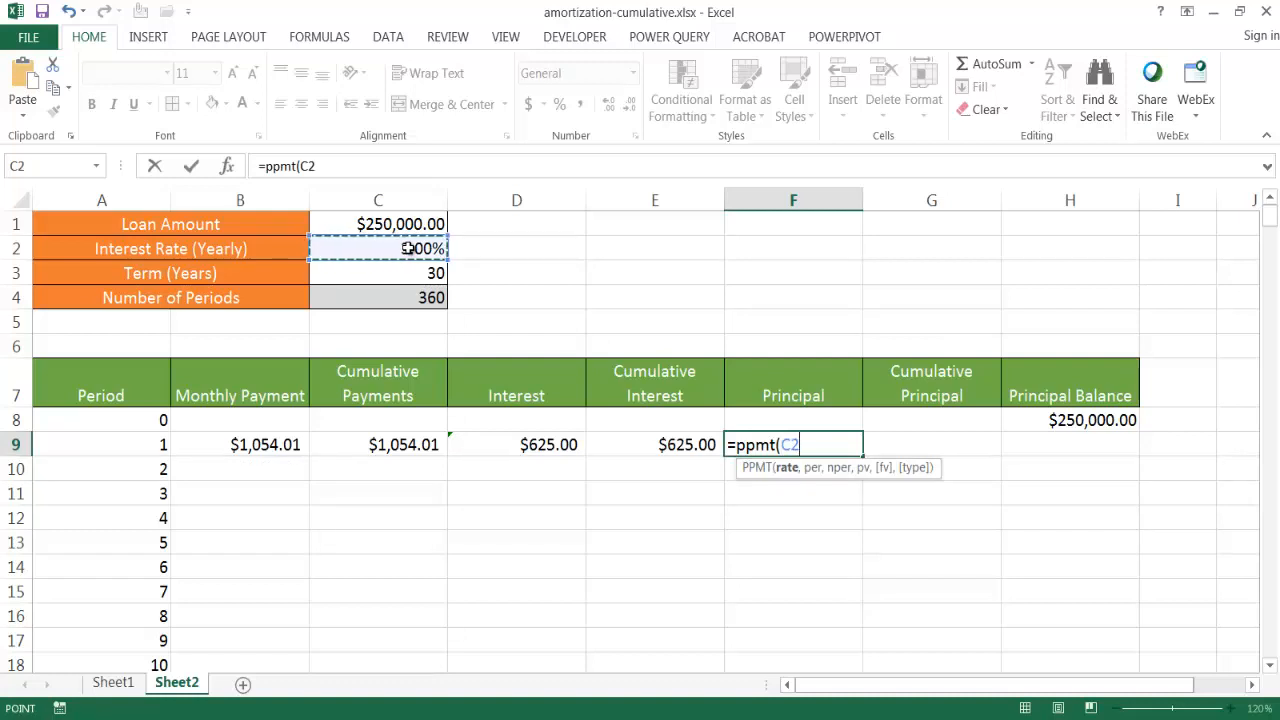
pyautogui.press('F4')
pyautogui.write('/12')
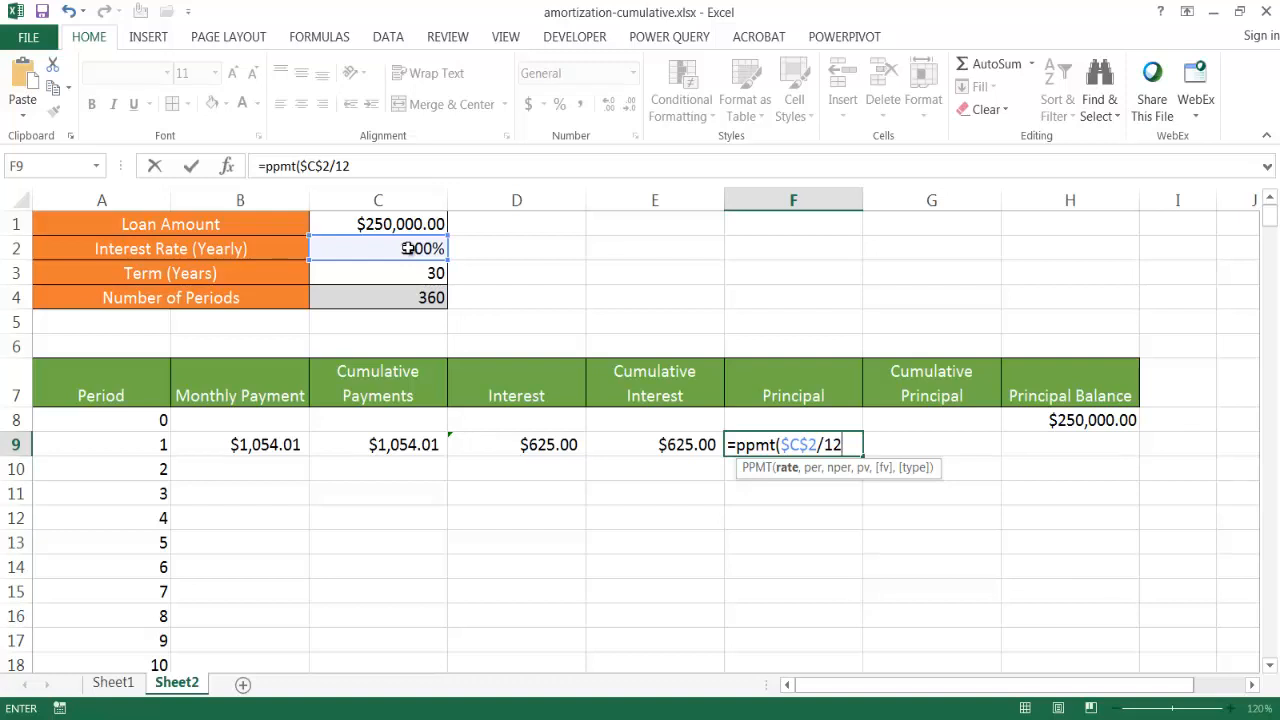
pyautogui.write(',')
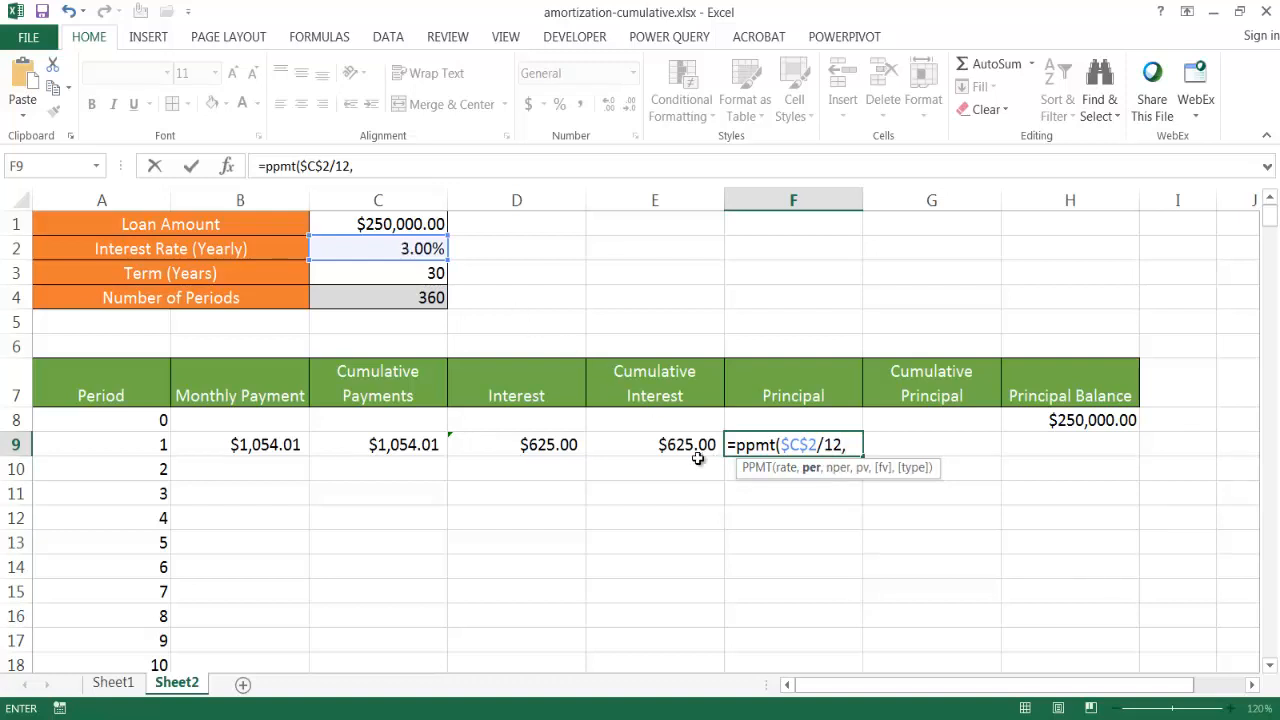
pyautogui.click(127, 443)
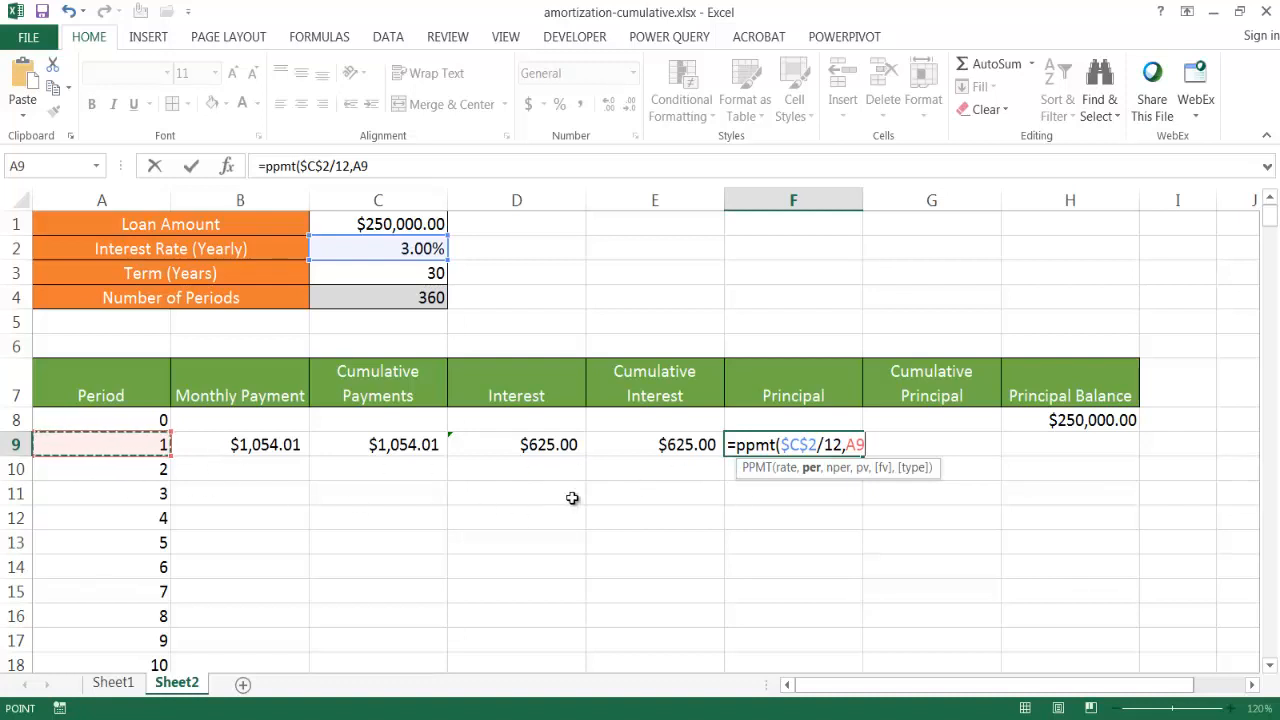
pyautogui.write(',')
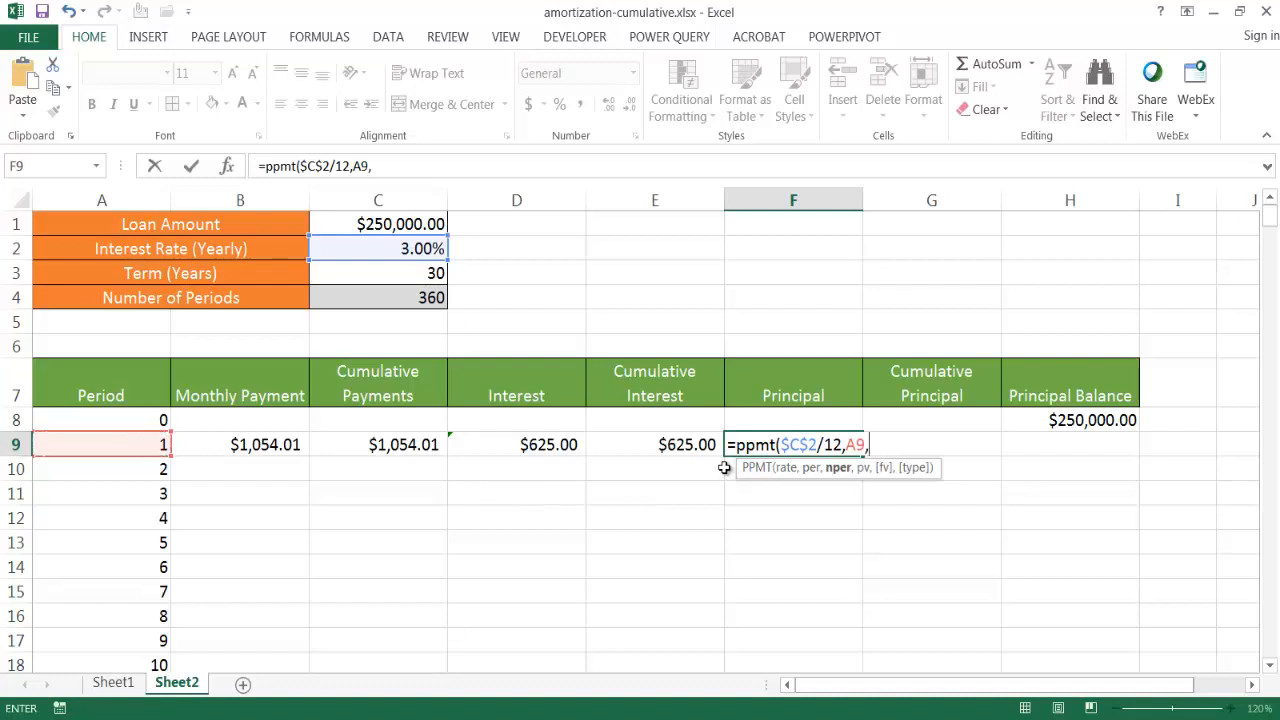
pyautogui.click(406, 297)
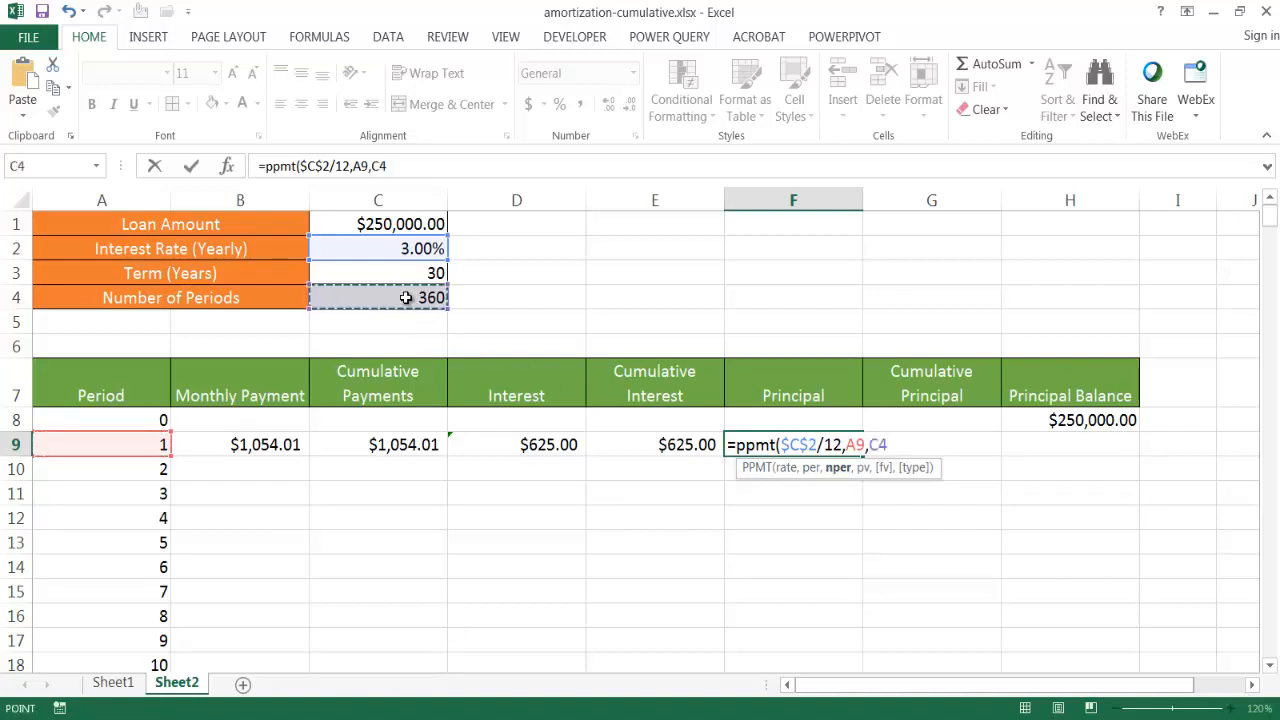
pyautogui.press('F4')
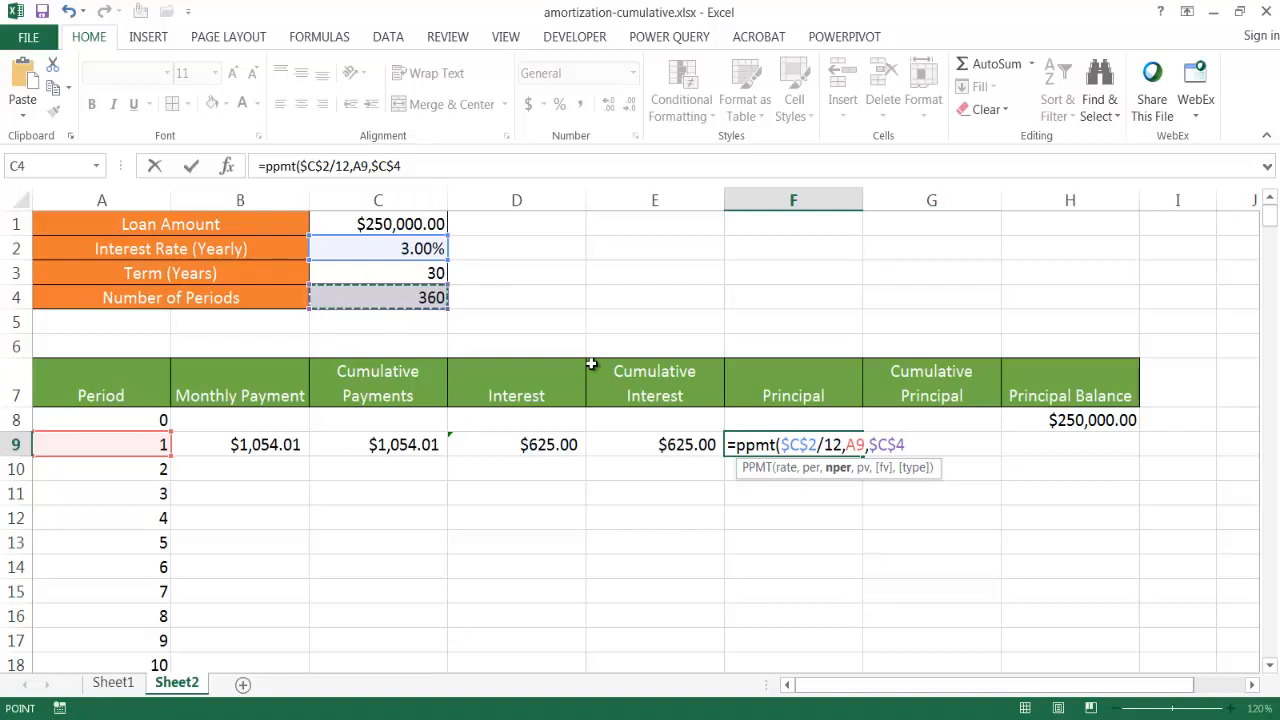
pyautogui.write(',')
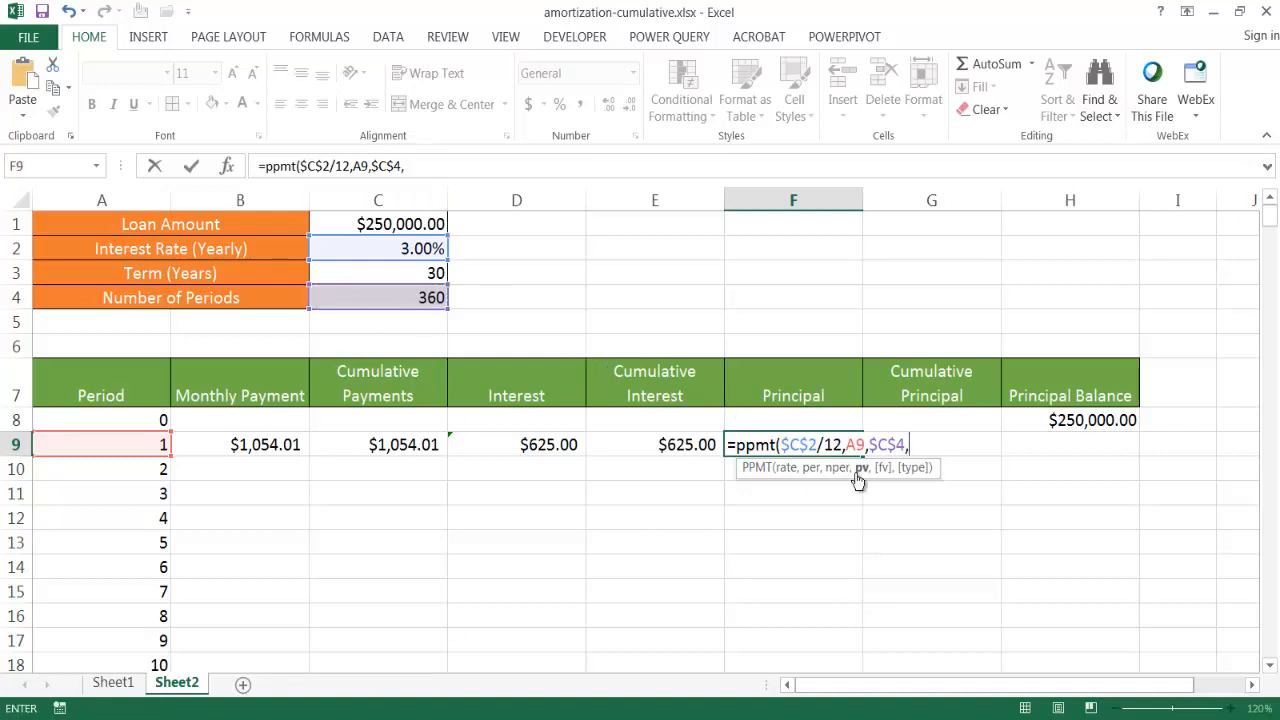
pyautogui.click(419, 226)
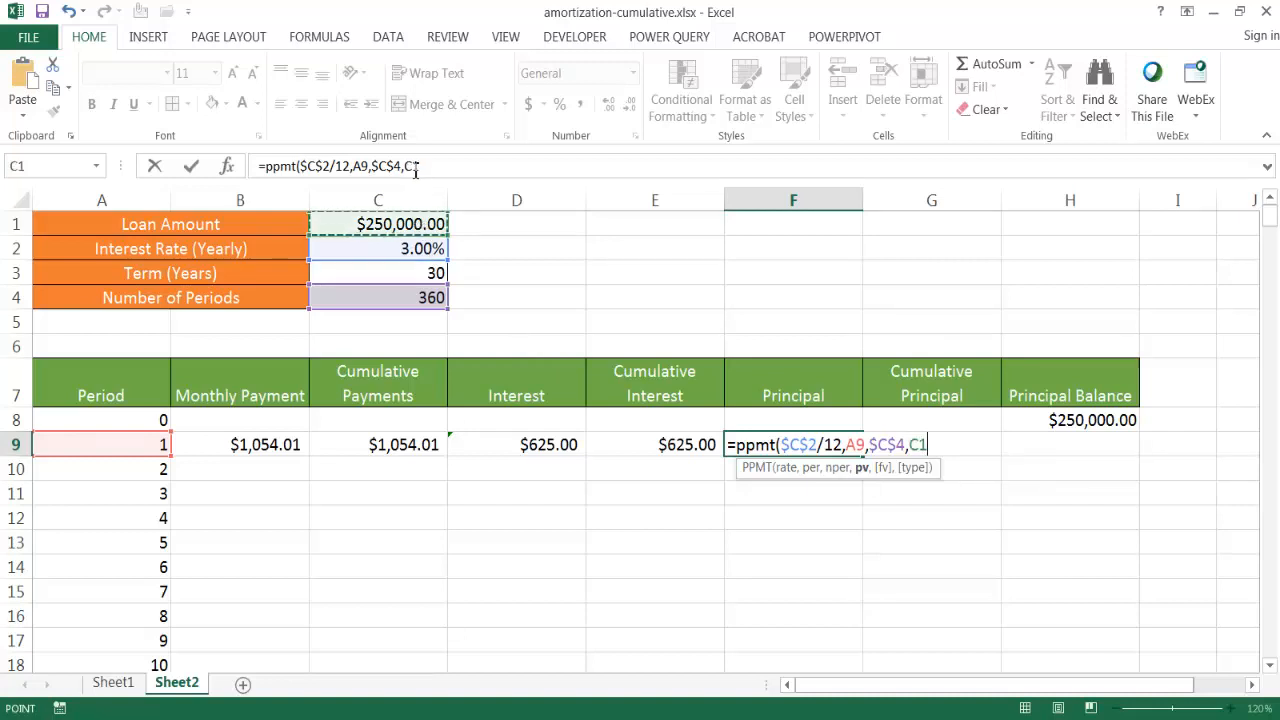
pyautogui.click(409, 166)
pyautogui.write('-')
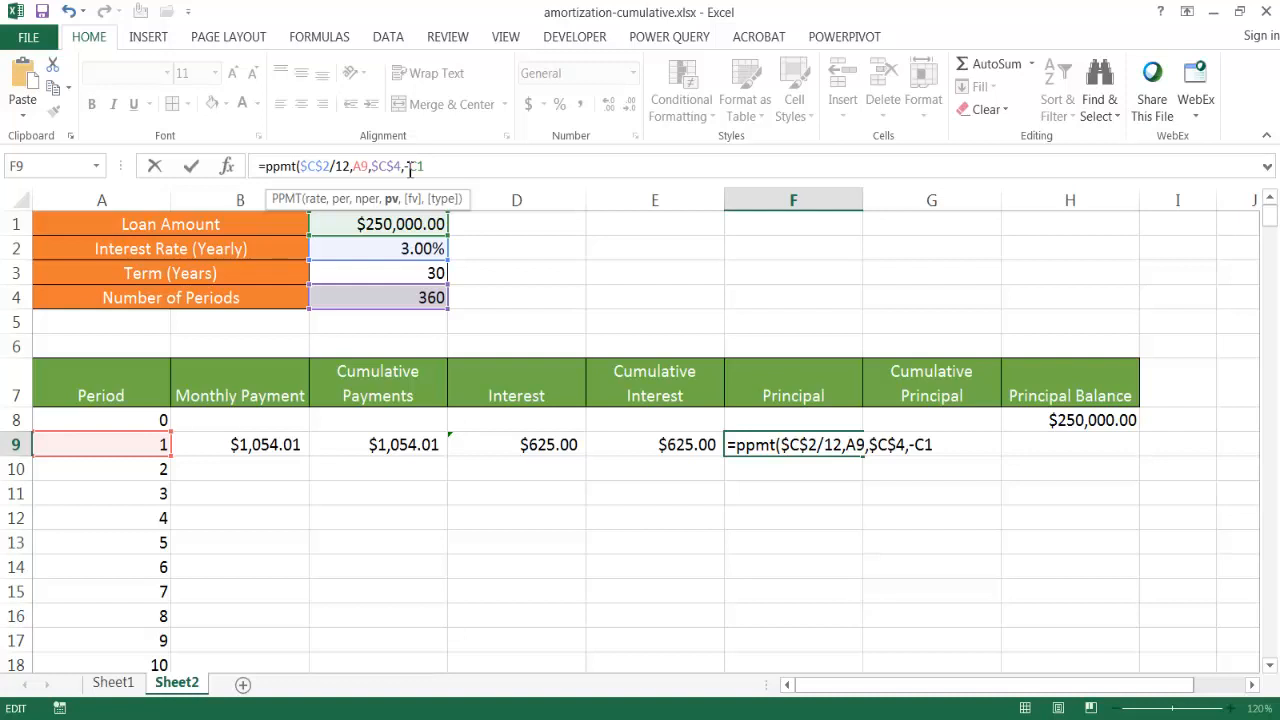
pyautogui.press('F4')
pyautogui.click(462, 165)
pyautogui.write(')')
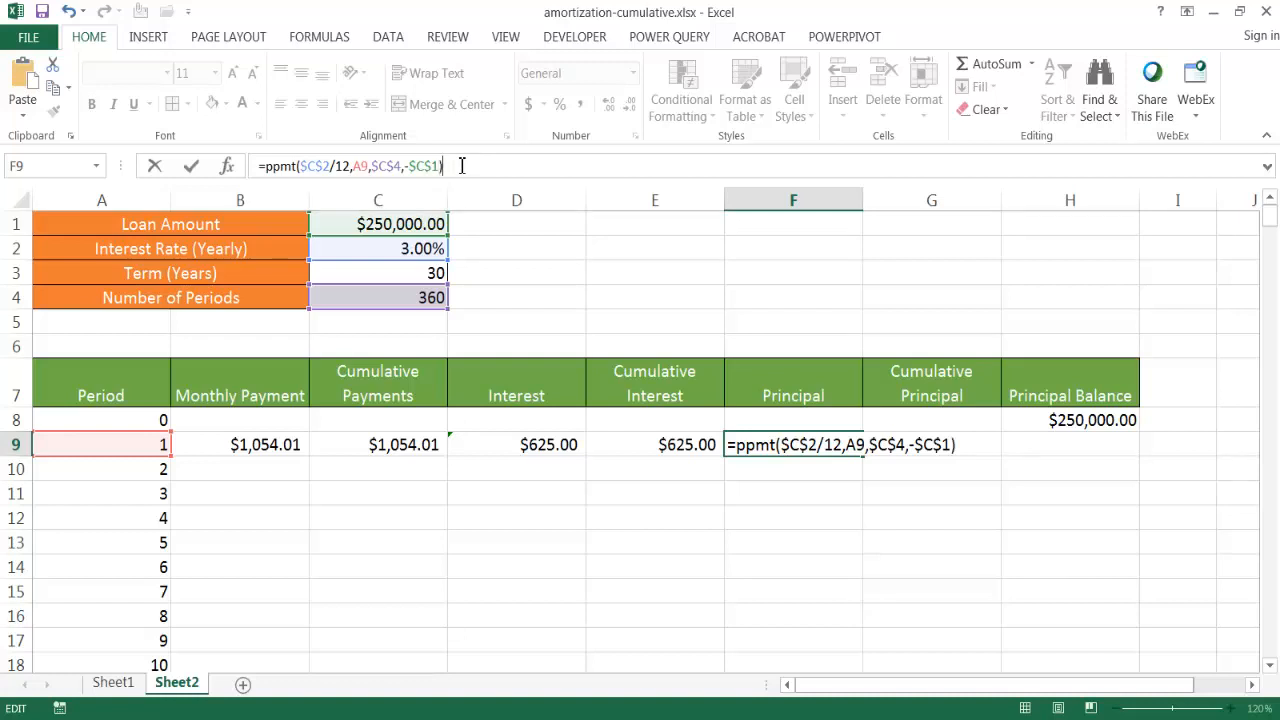
pyautogui.hotkey('ctrl', 'Return')
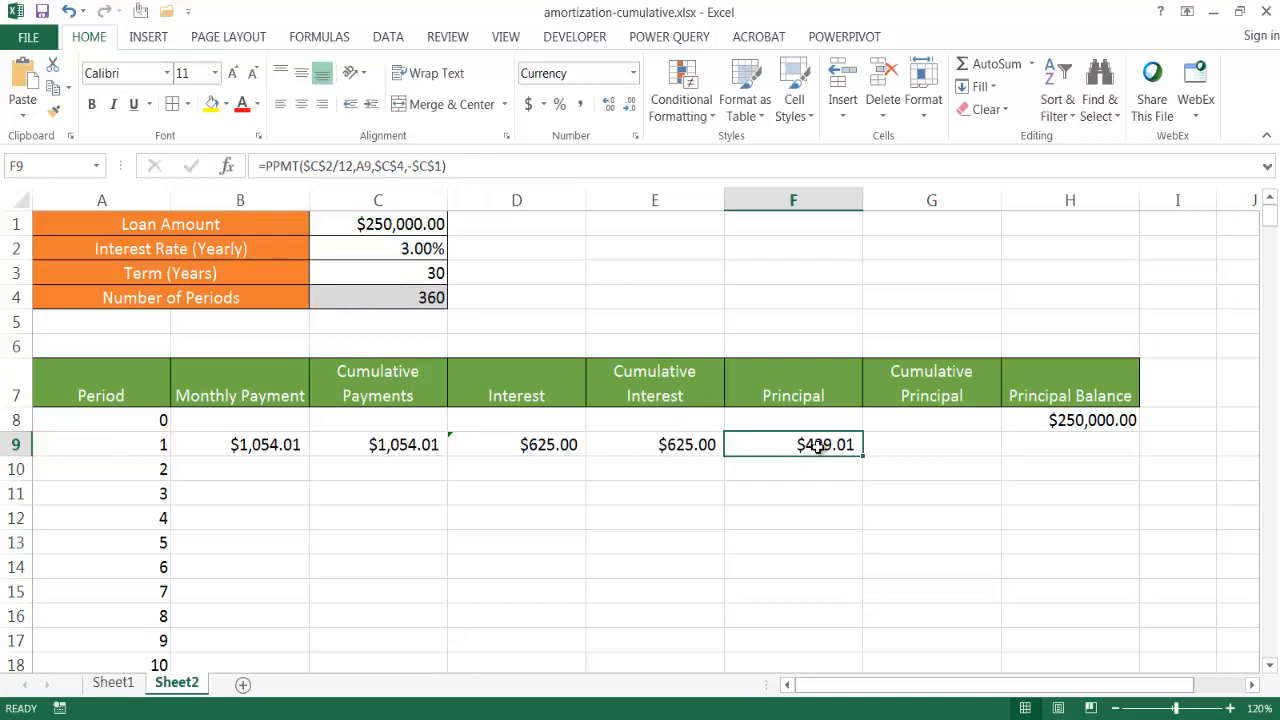
pyautogui.keyDown('ctrl'); pyautogui.click(518, 449); pyautogui.keyUp('ctrl')
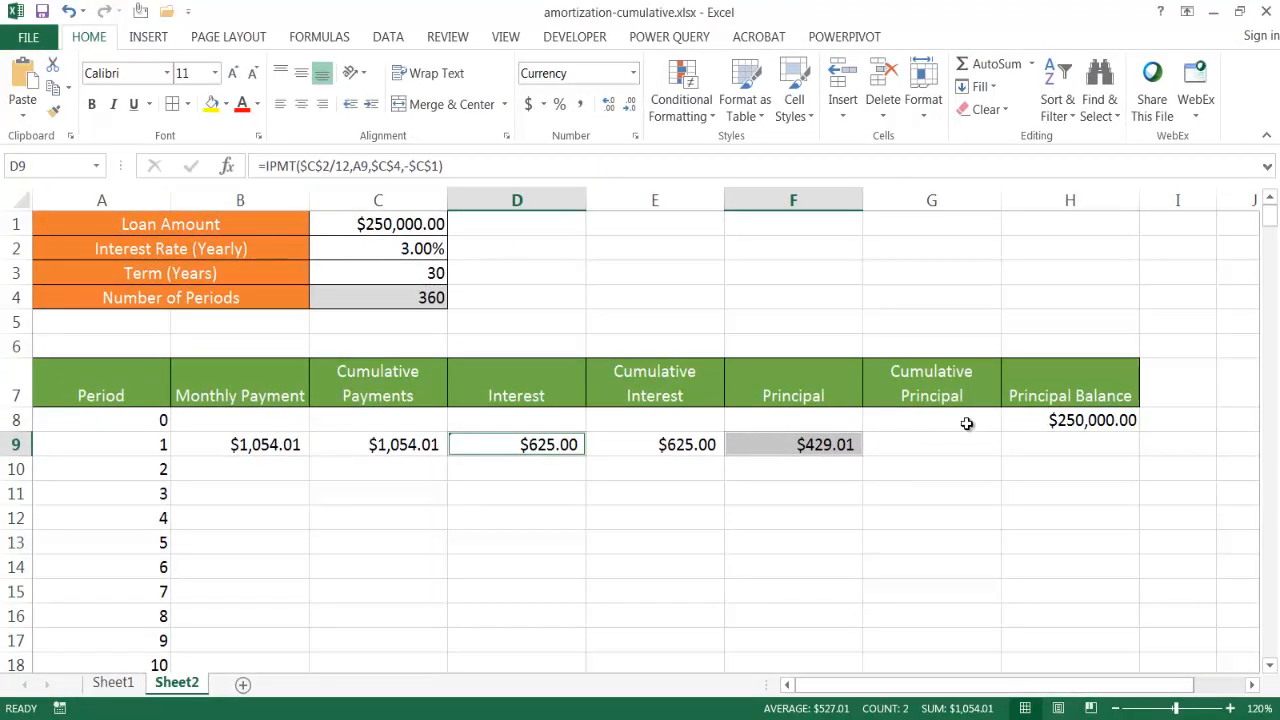
# Step: Calculate the cumulative principal for period 1 in G9 with the formula =G8+F9
pyautogui.click(936, 444)
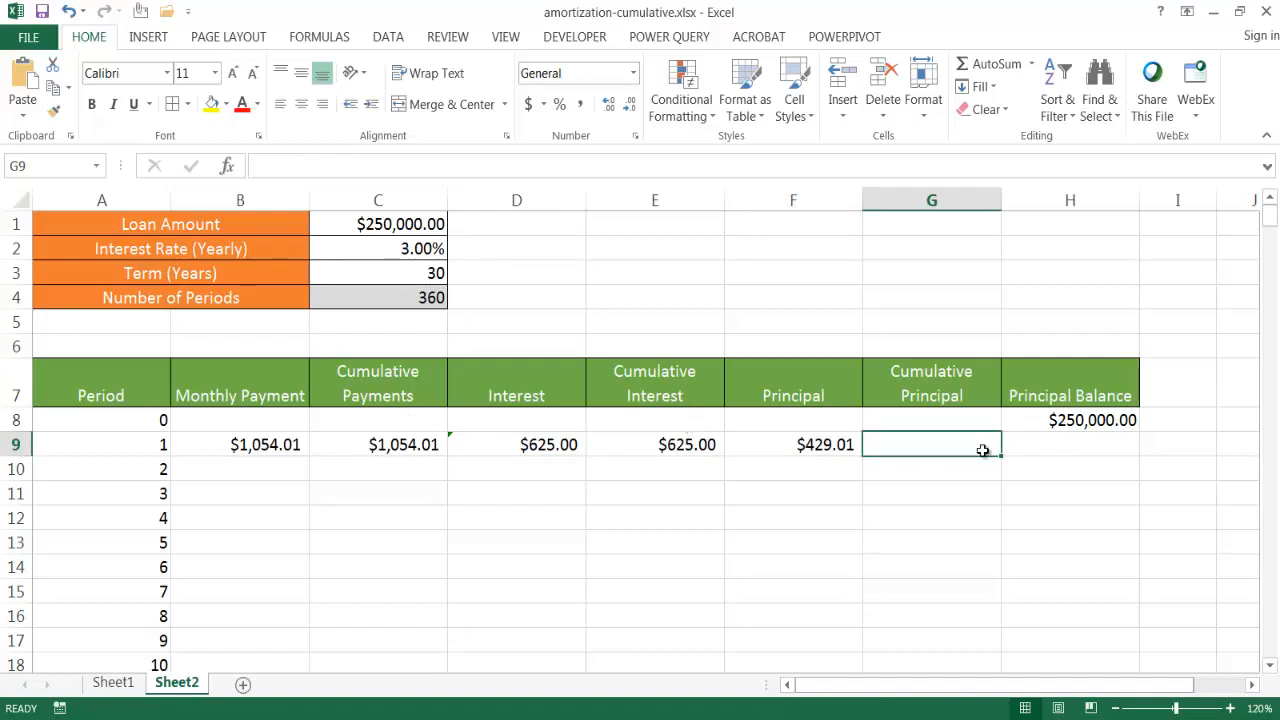
pyautogui.write('=')
pyautogui.click(943, 421)
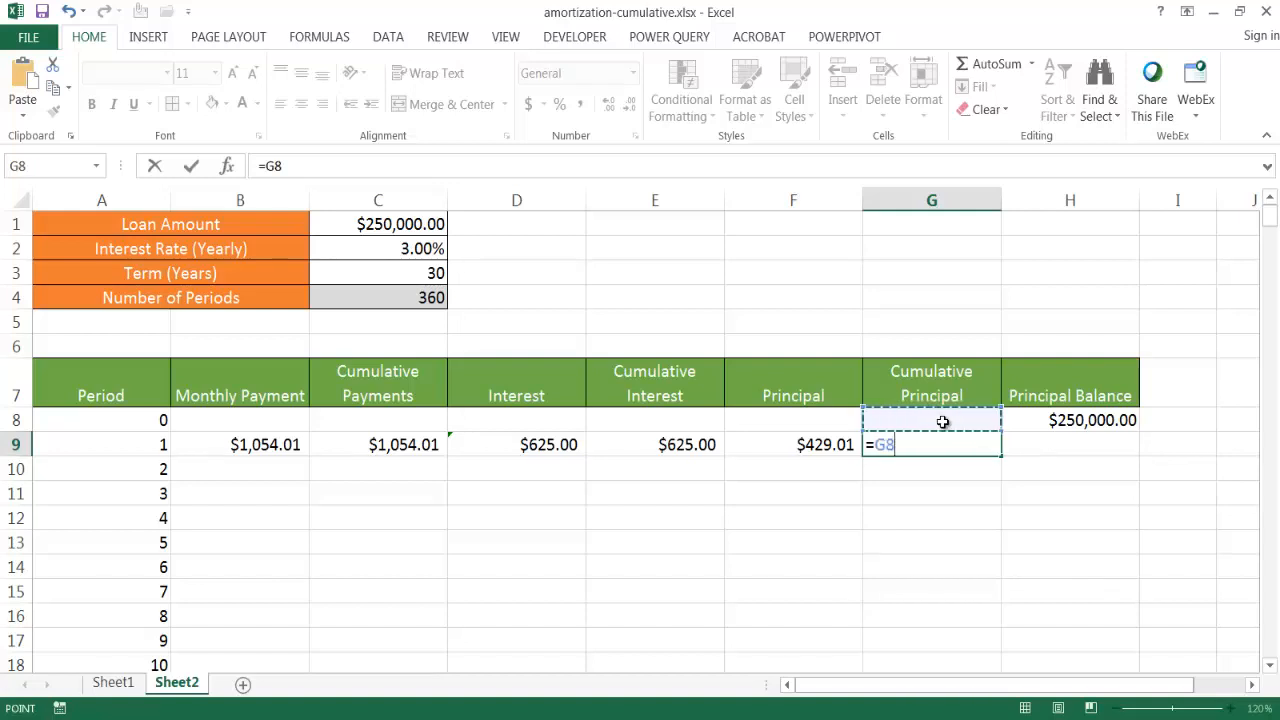
pyautogui.write('+')
pyautogui.click(806, 447)
pyautogui.press('Return')
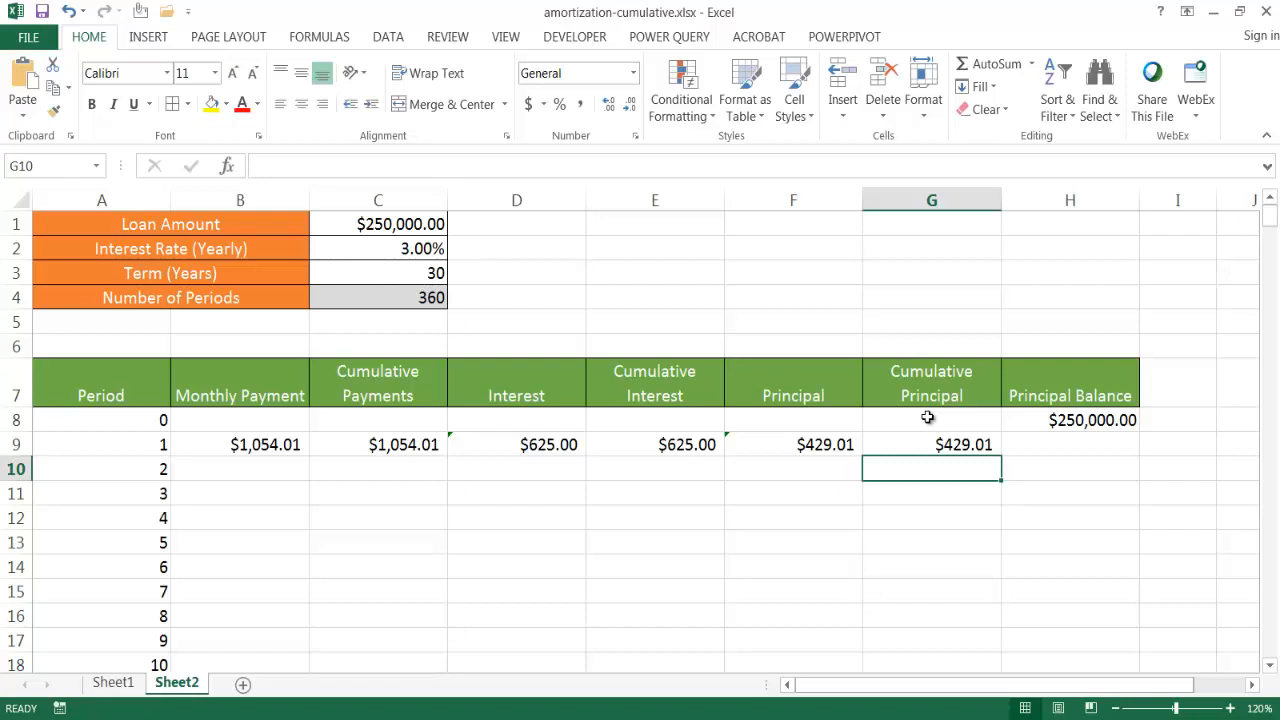
# Step: Calculate the principal balance after period 1 in H9 with the formula =H8-F9
pyautogui.click(1031, 443)
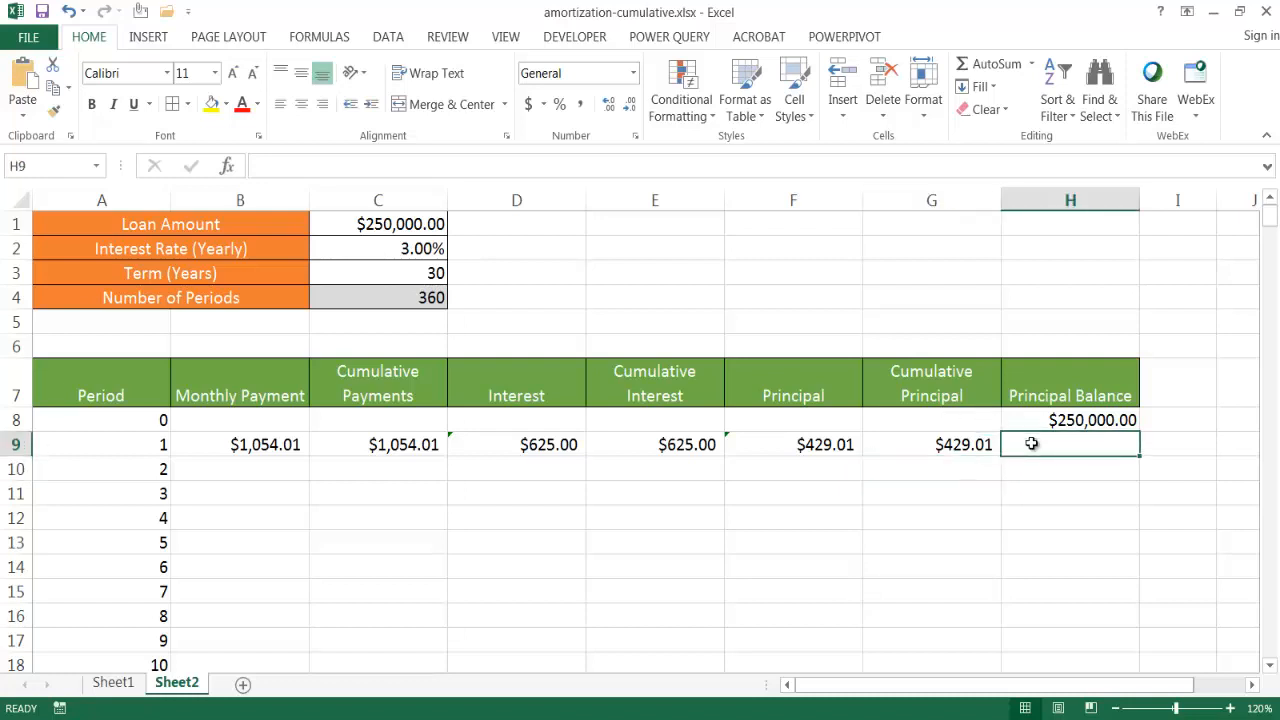
pyautogui.write('=')
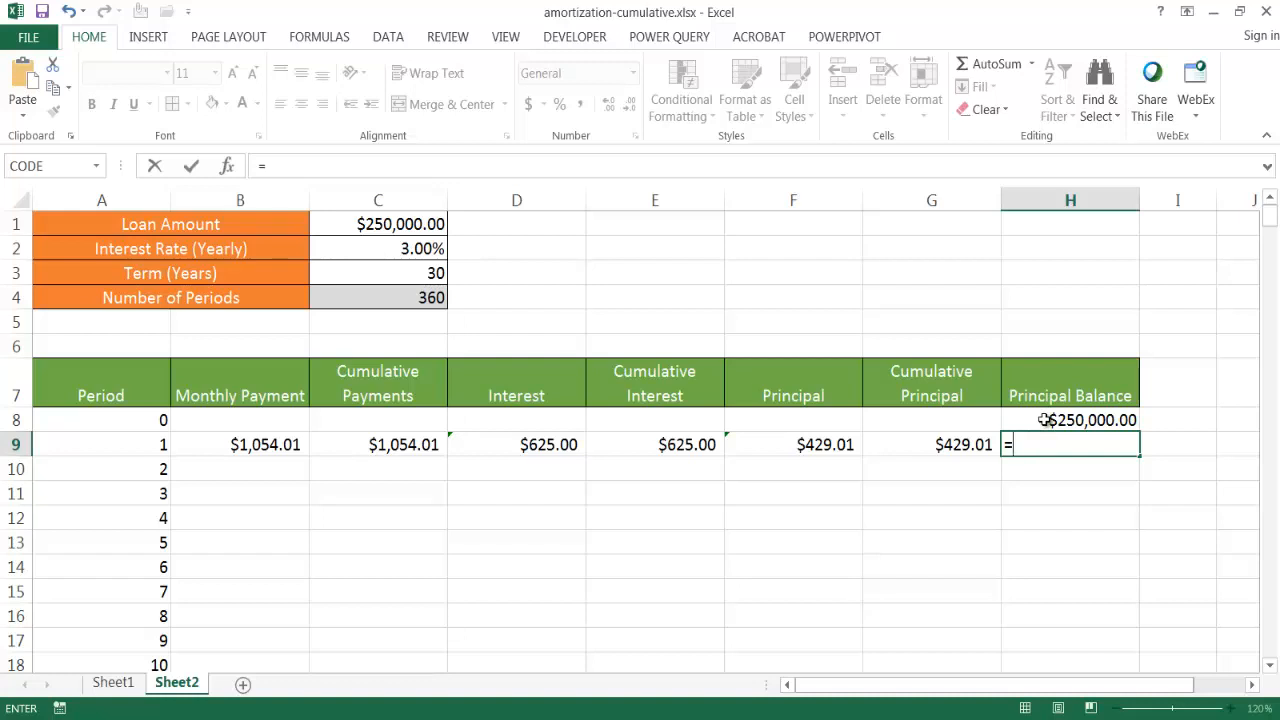
pyautogui.click(1044, 420)
pyautogui.write('-')
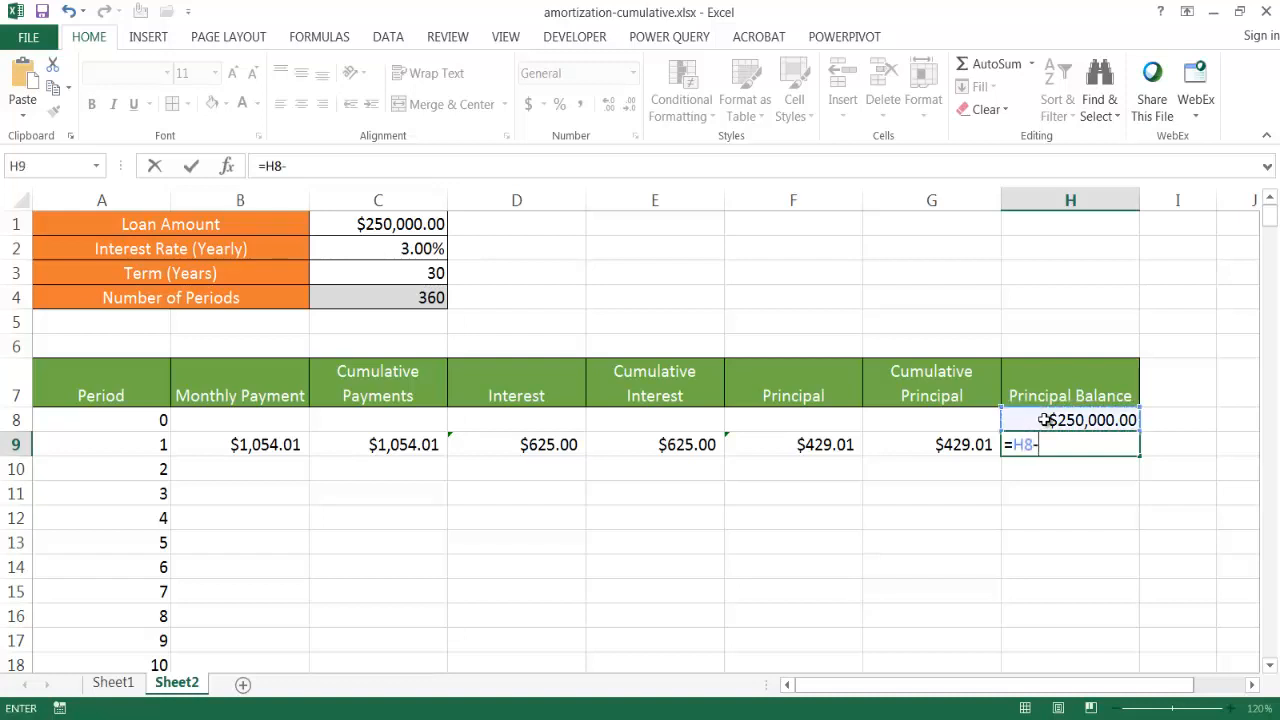
pyautogui.click(792, 445)
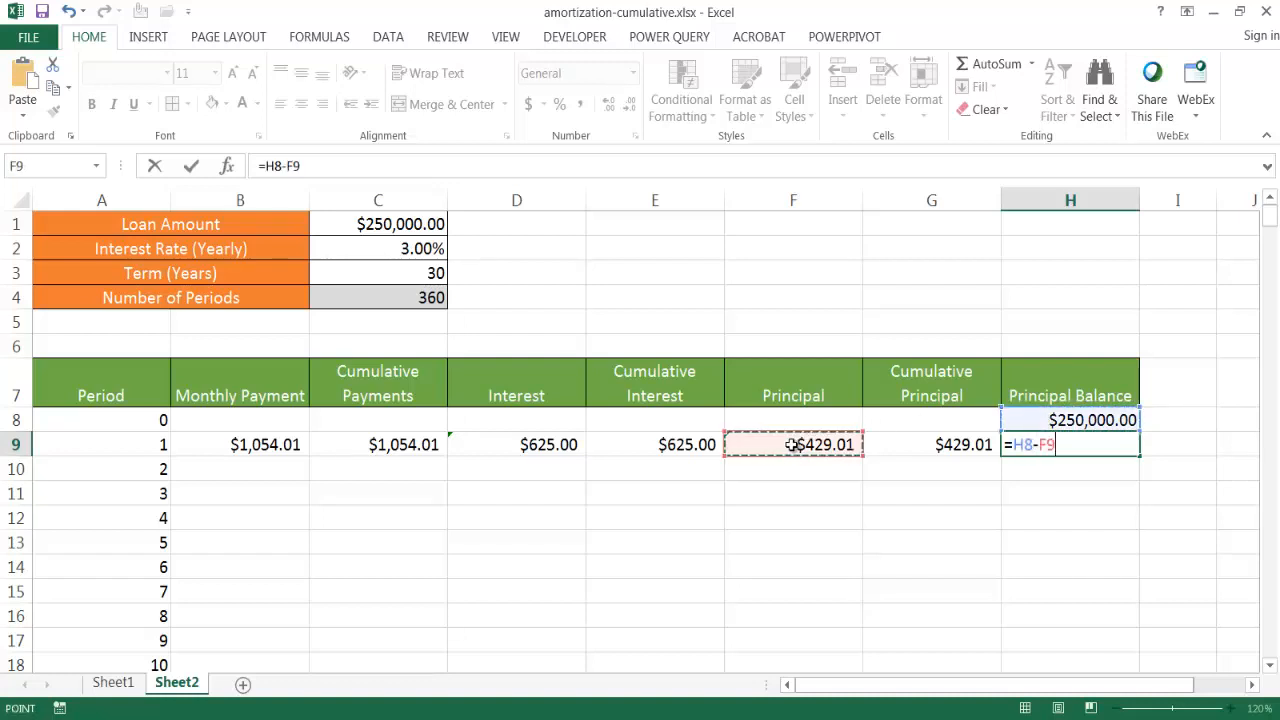
pyautogui.press('Return')
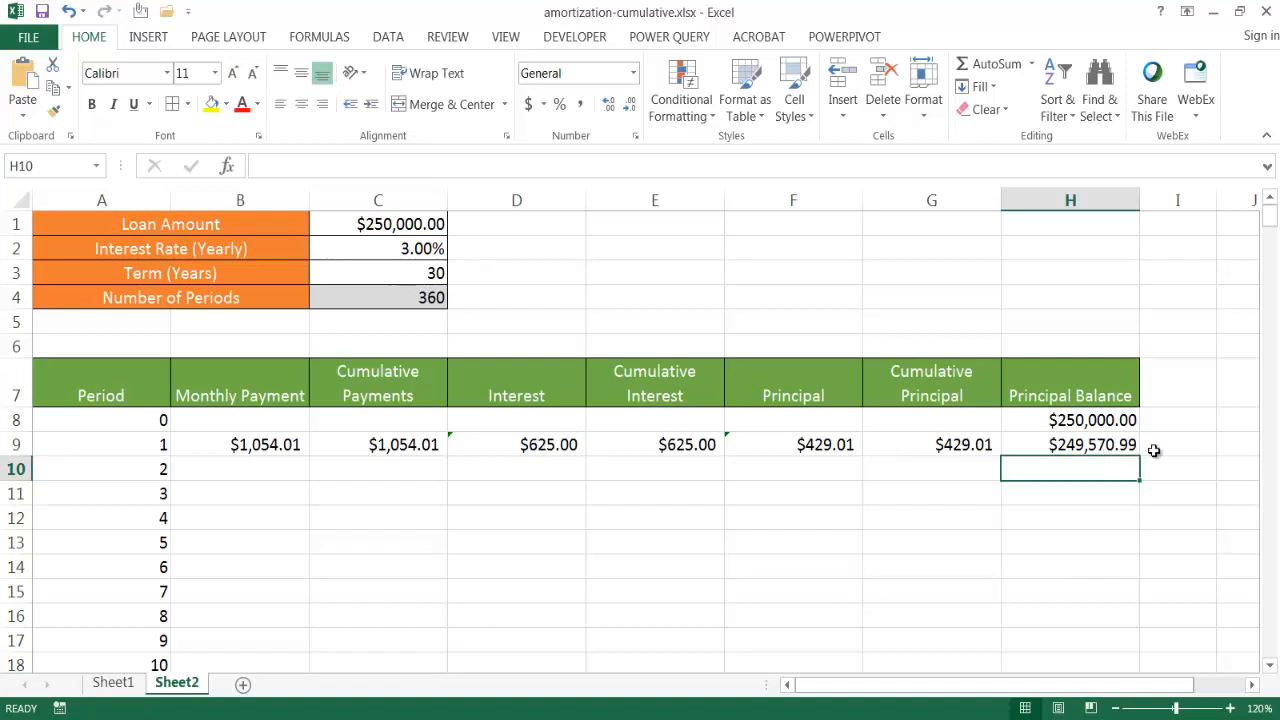
pyautogui.click(1090, 444)
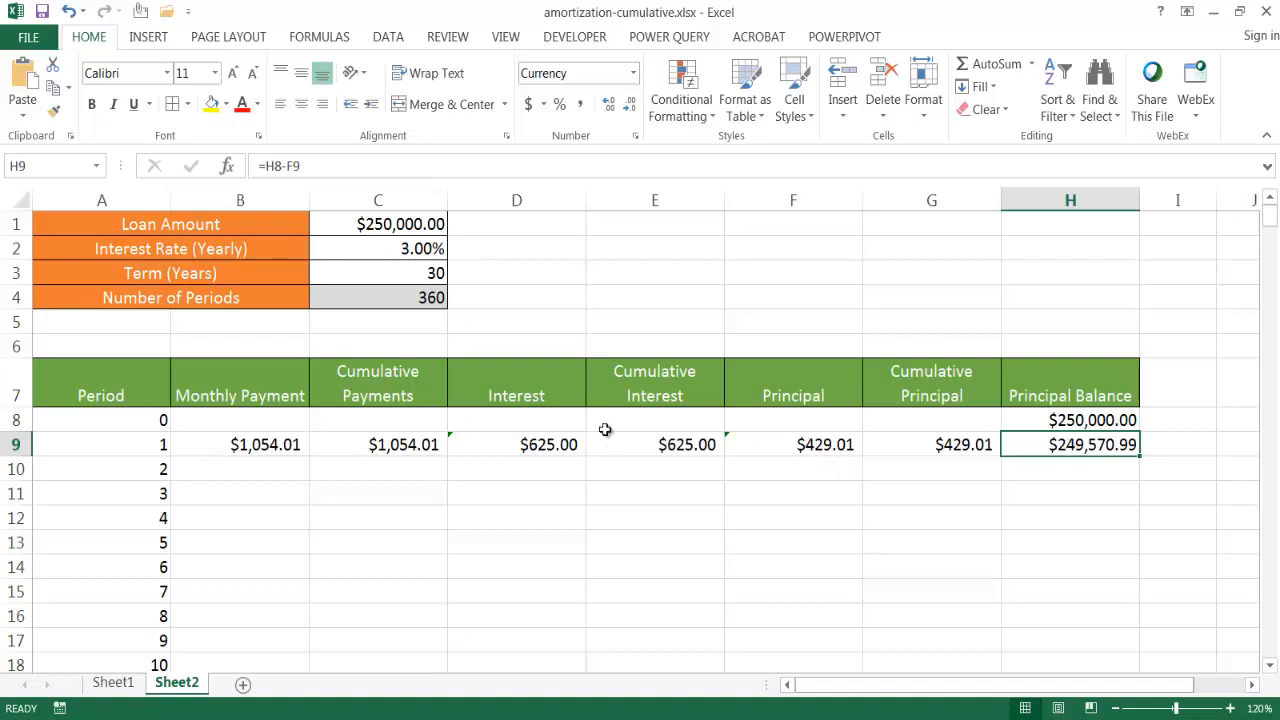
# Step: Ignore the inconsistent-formula errors flagged on the period 1 interest in D9 and principal in F9
pyautogui.click(495, 447)
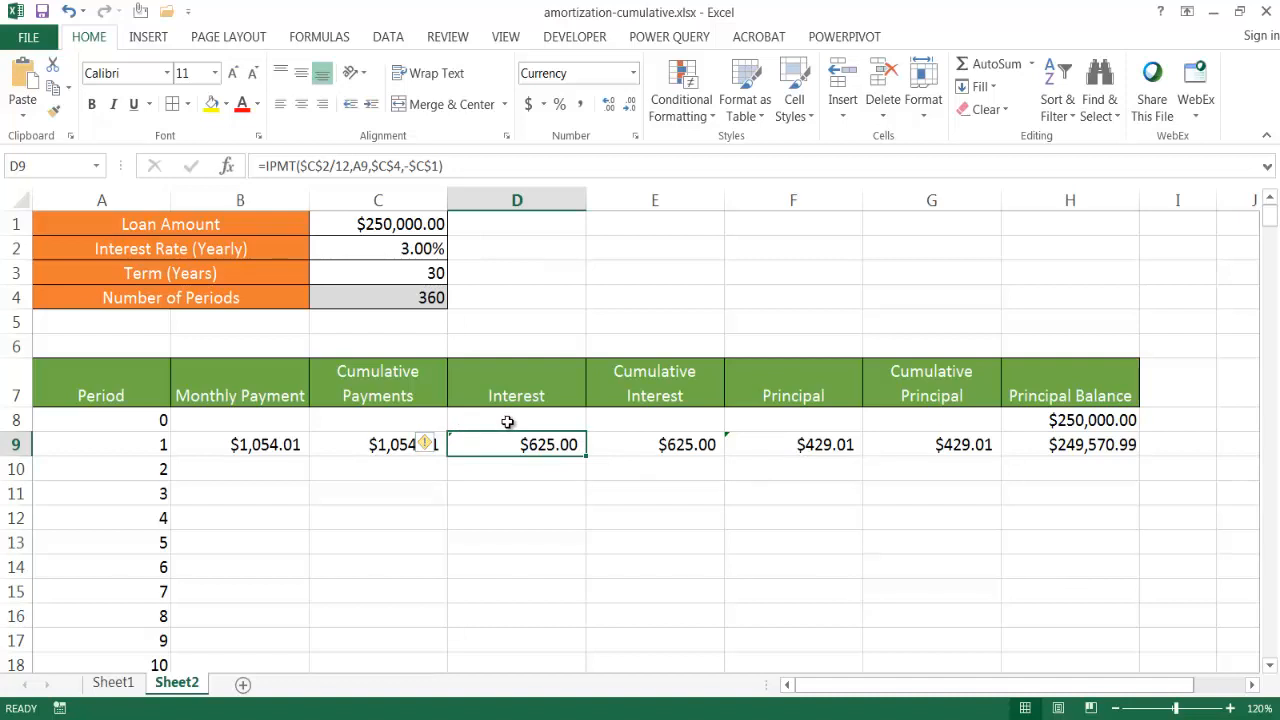
pyautogui.click(438, 448)
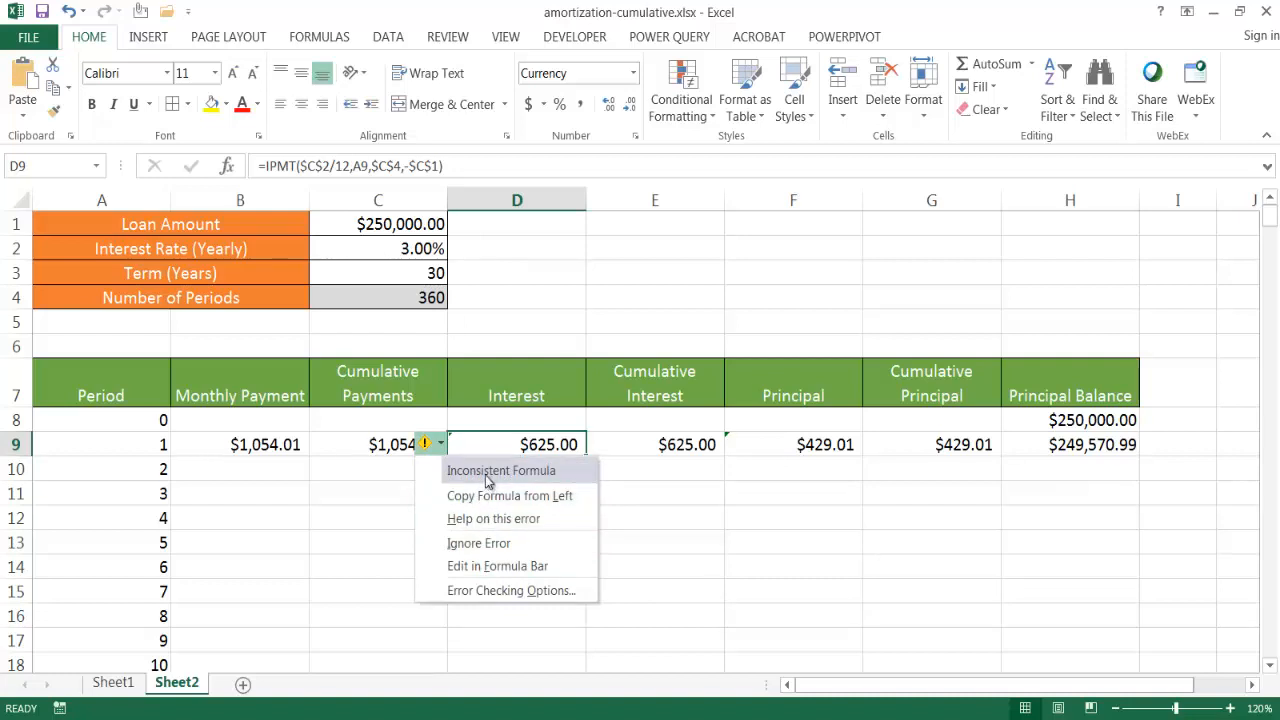
pyautogui.click(493, 547)
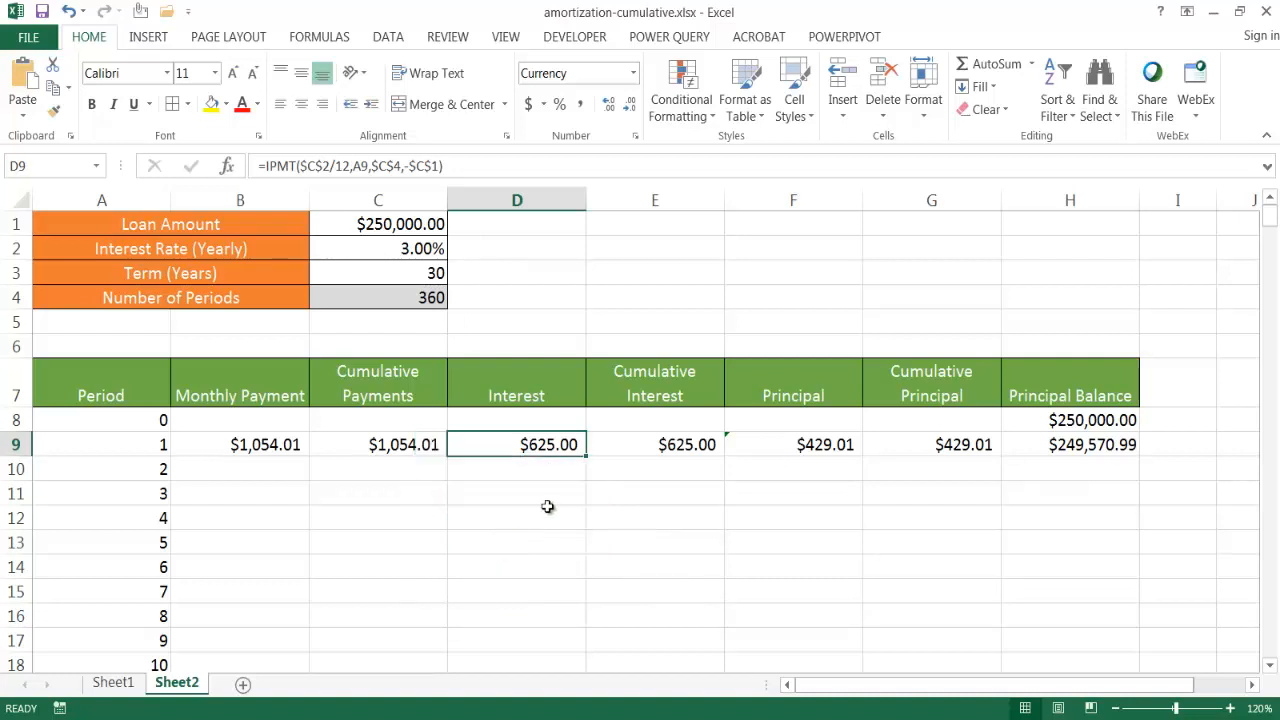
pyautogui.click(767, 446)
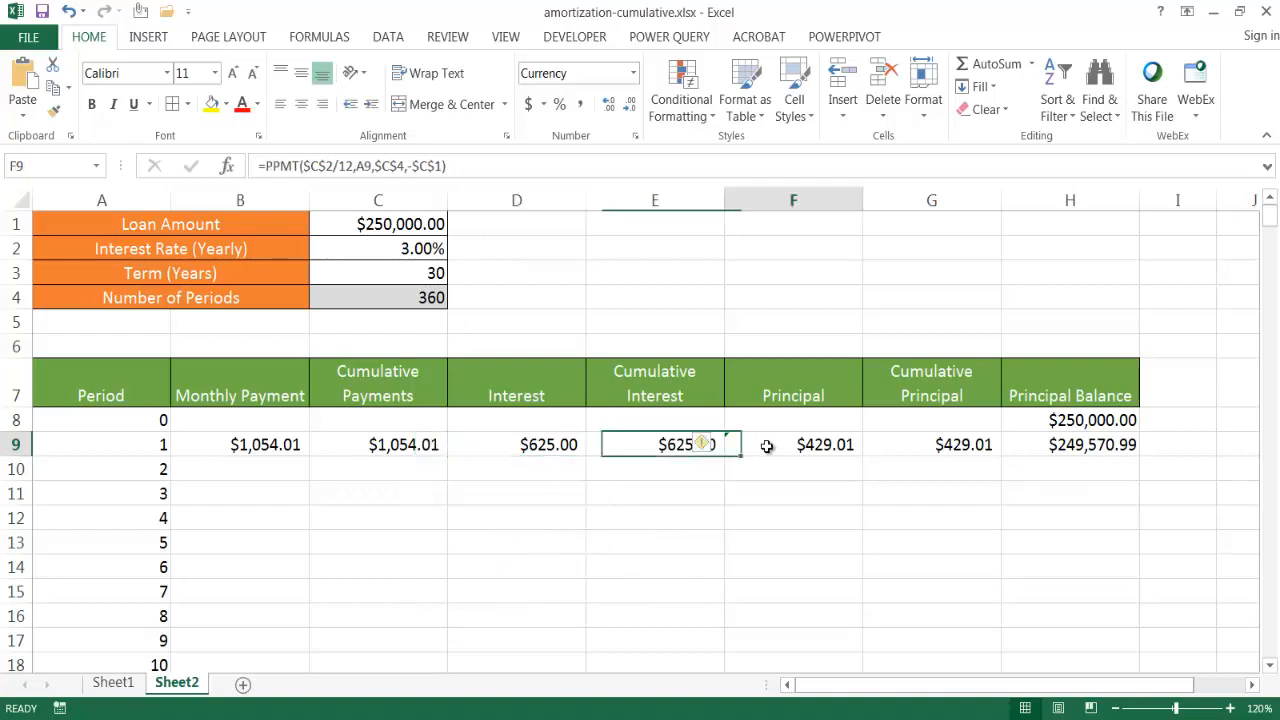
pyautogui.click(704, 443)
pyautogui.click(752, 543)
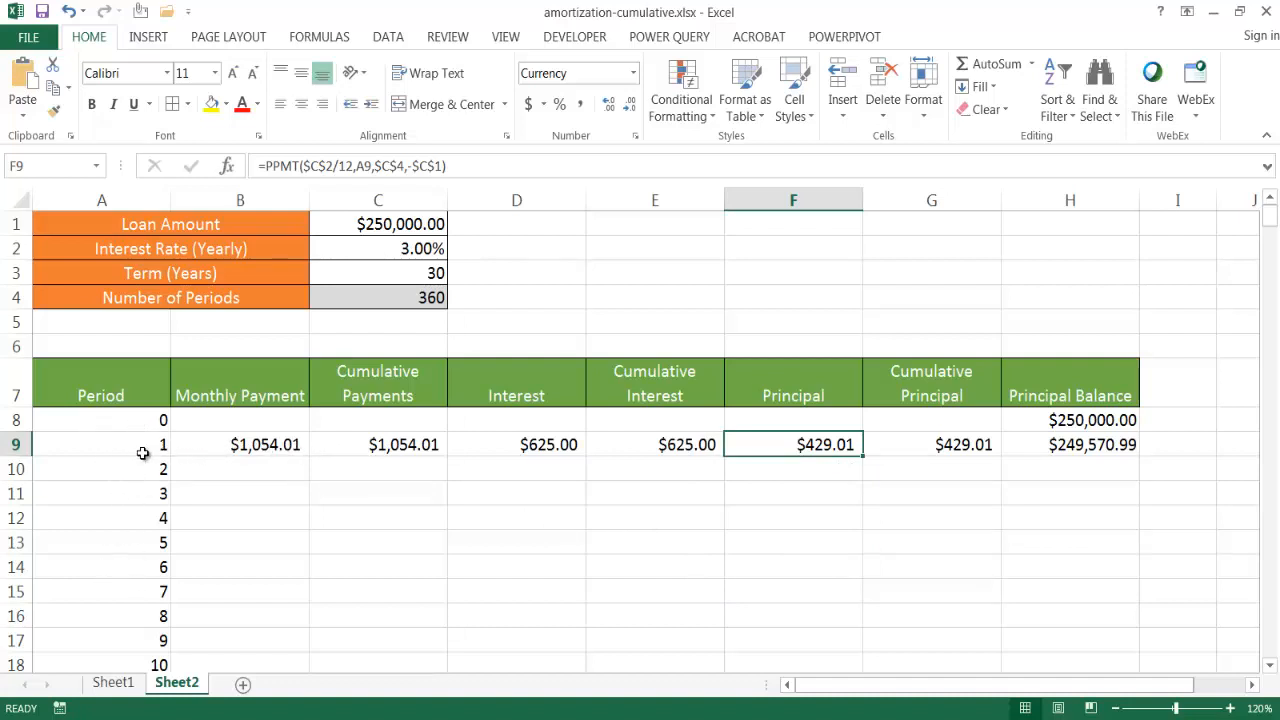
# Step: Fill the period 1 formulas in B9:H9 down through period 360 and go to the last row of the schedule
pyautogui.moveTo(237, 446); pyautogui.dragTo(1082, 444)
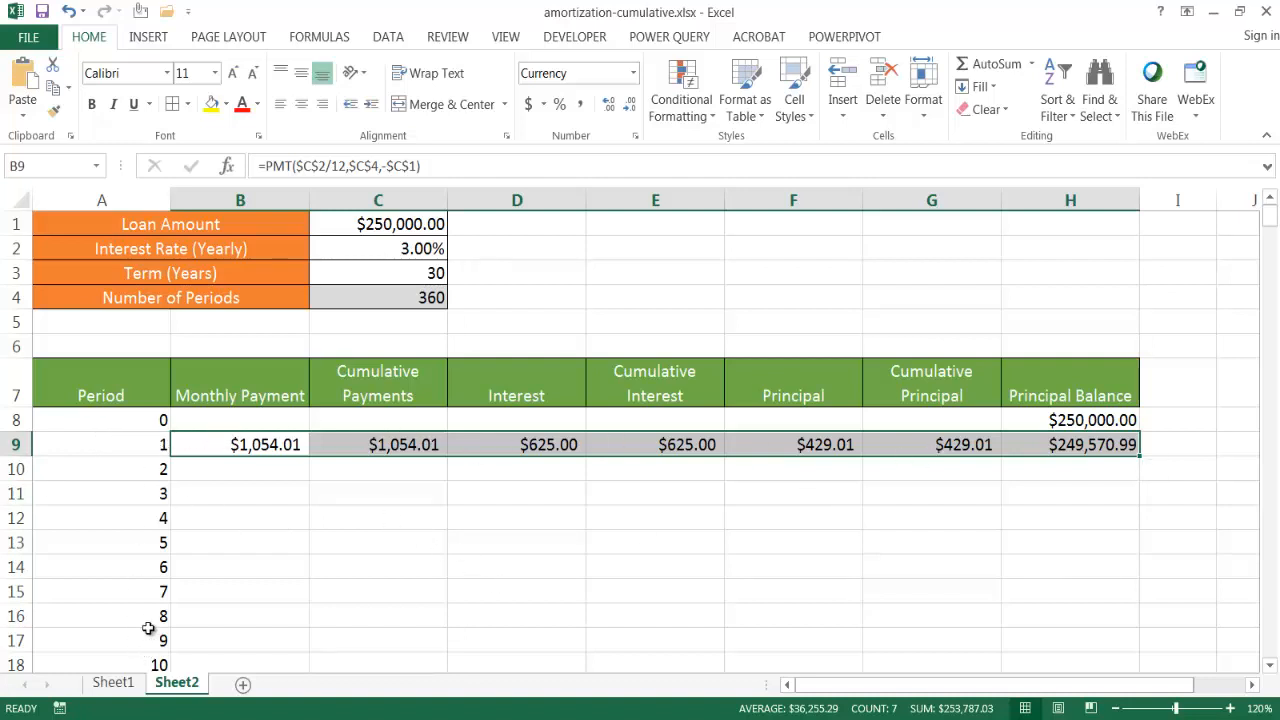
pyautogui.doubleClick(1141, 457)
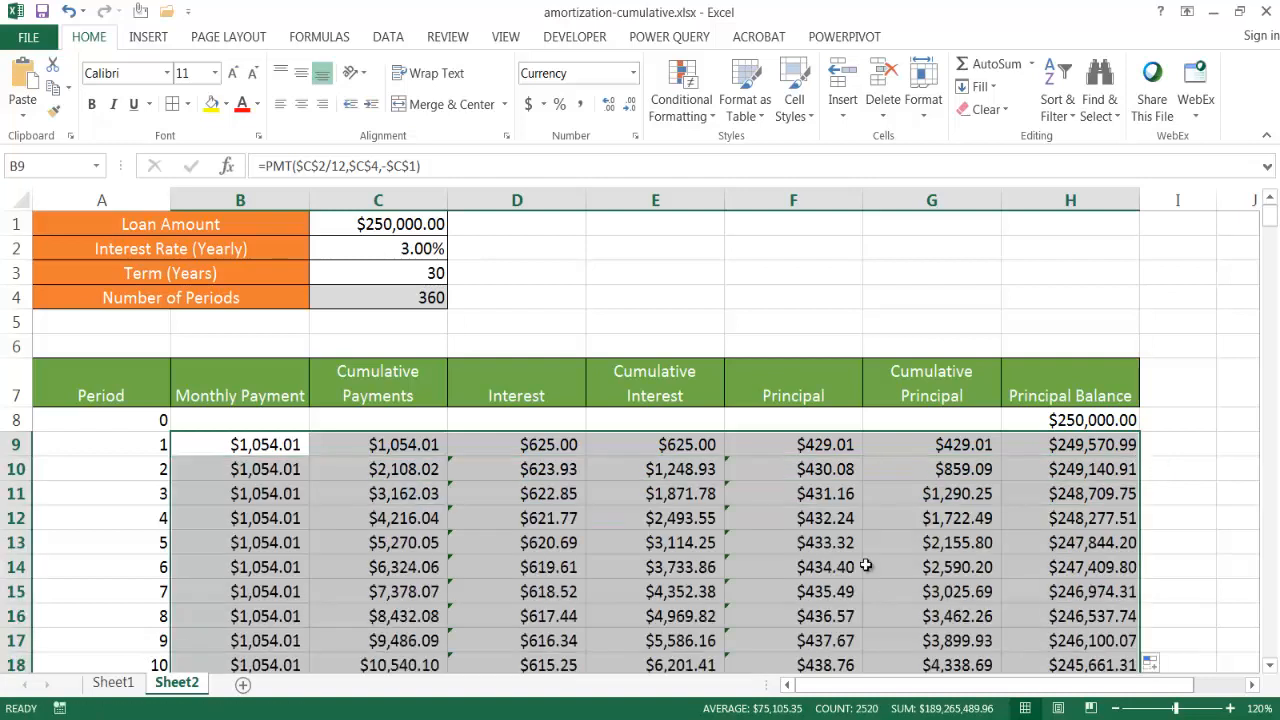
pyautogui.click(460, 470)
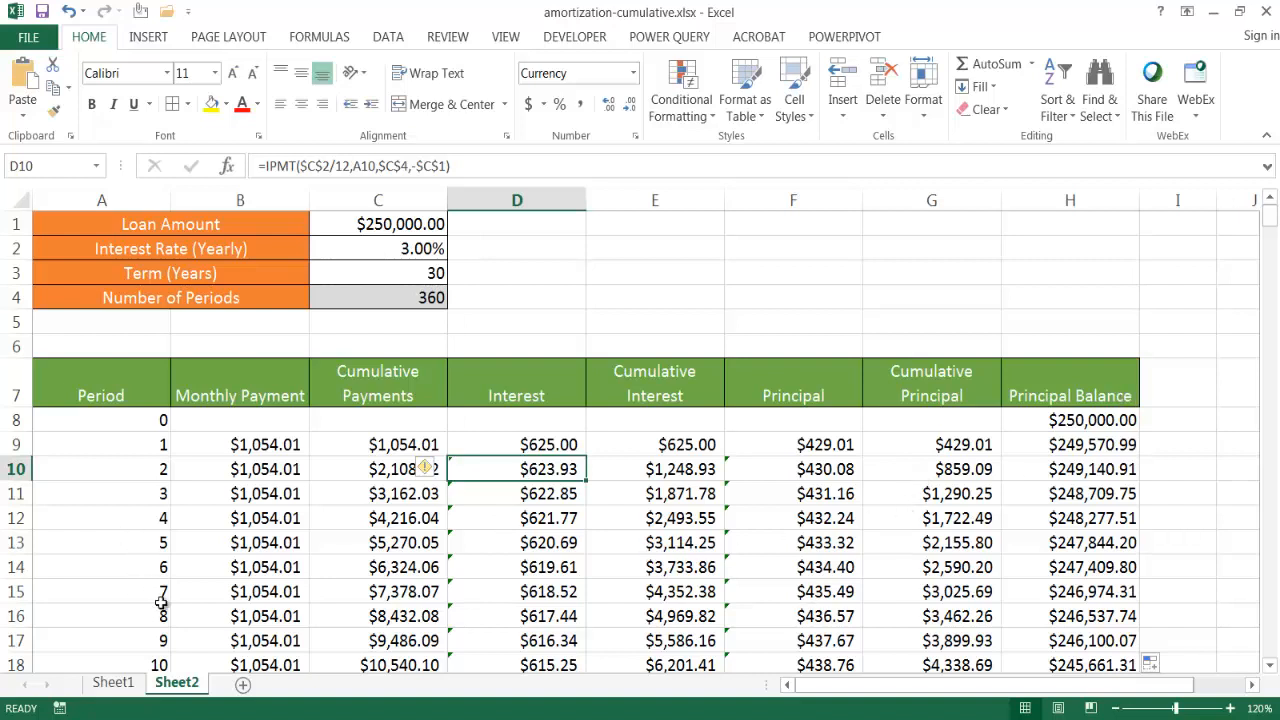
pyautogui.click(362, 522)
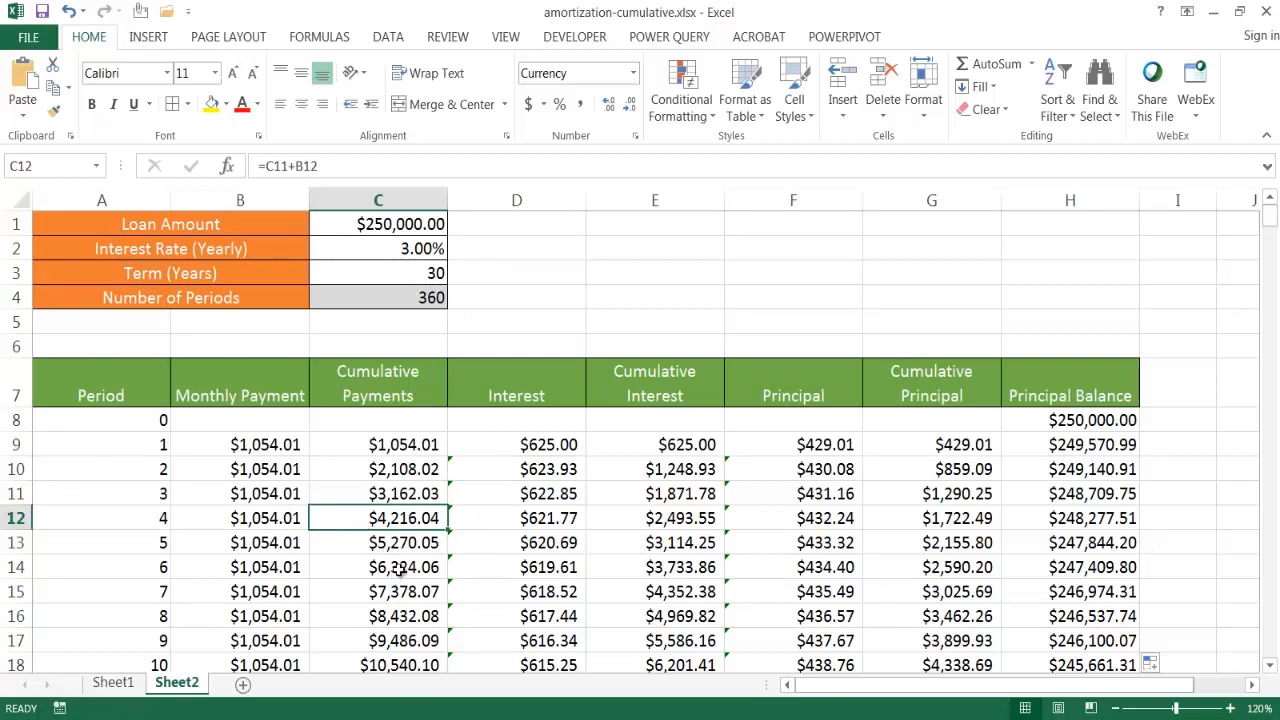
pyautogui.hotkey('ctrl', 'Down')
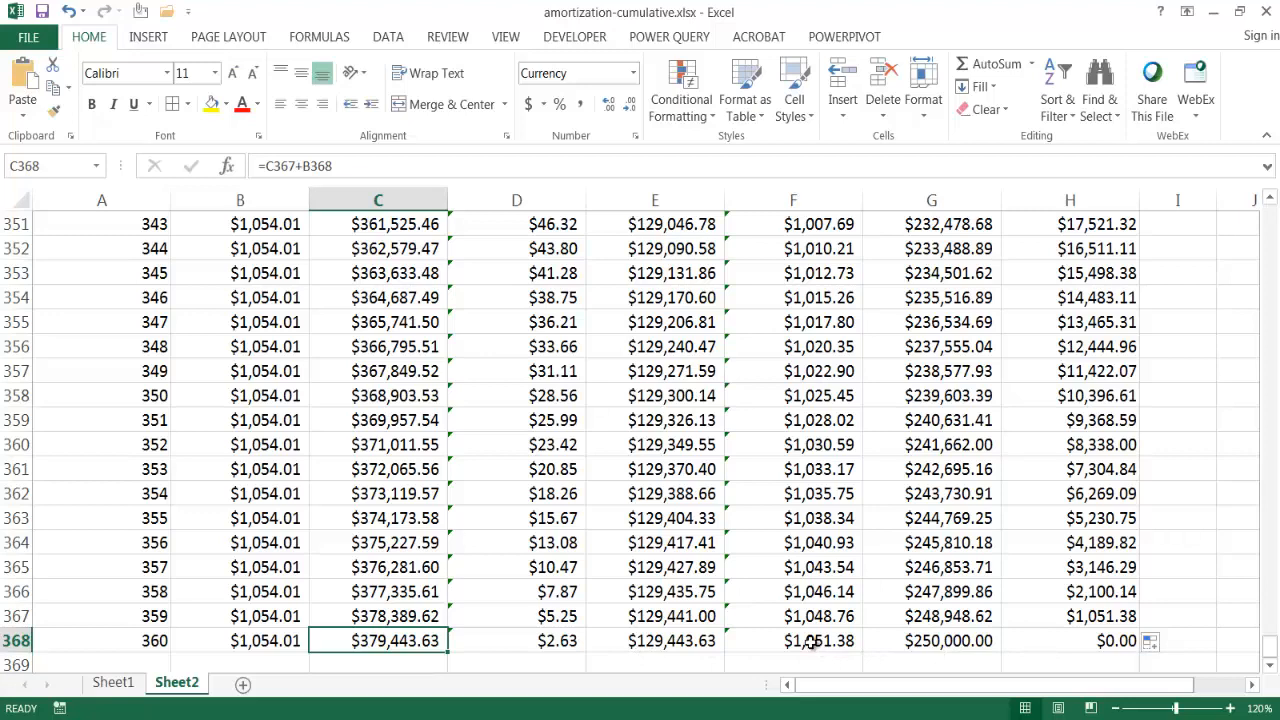
# Step: Compare the period 360 cumulative payments, interest and principal in row 368 of Sheet2 with the same row in Sheet1
pyautogui.click(113, 682)
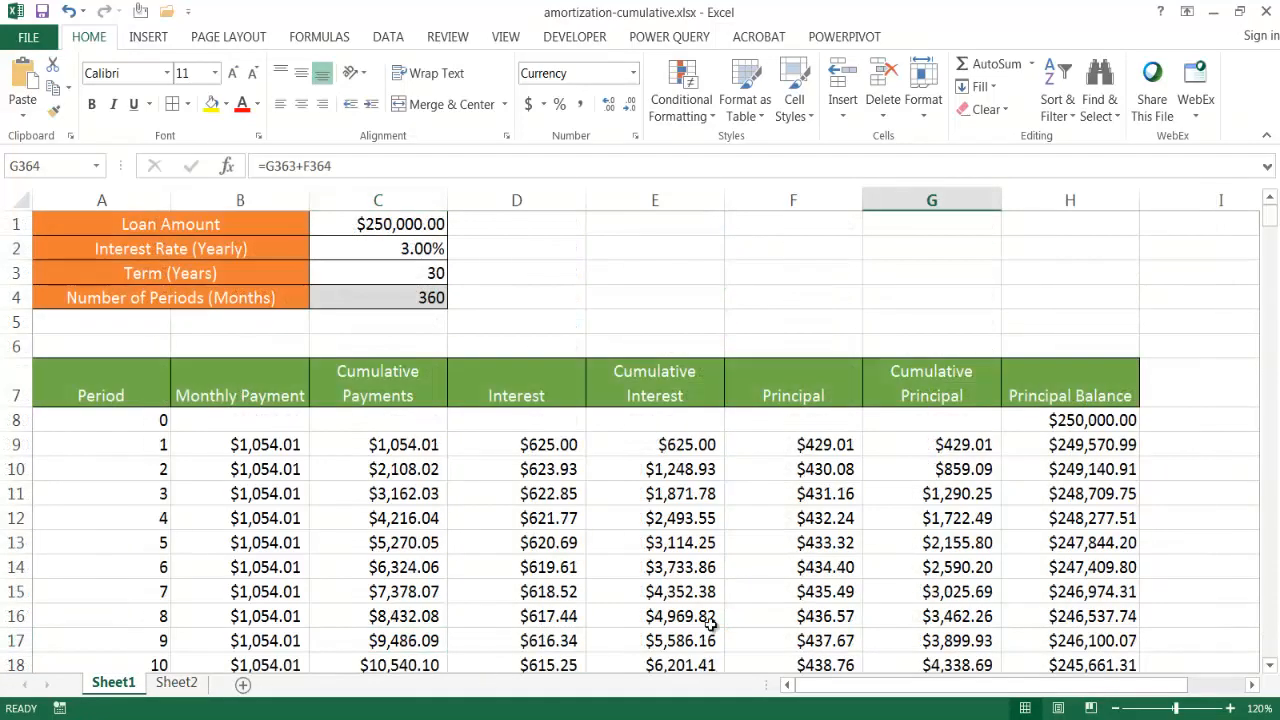
pyautogui.click(790, 617)
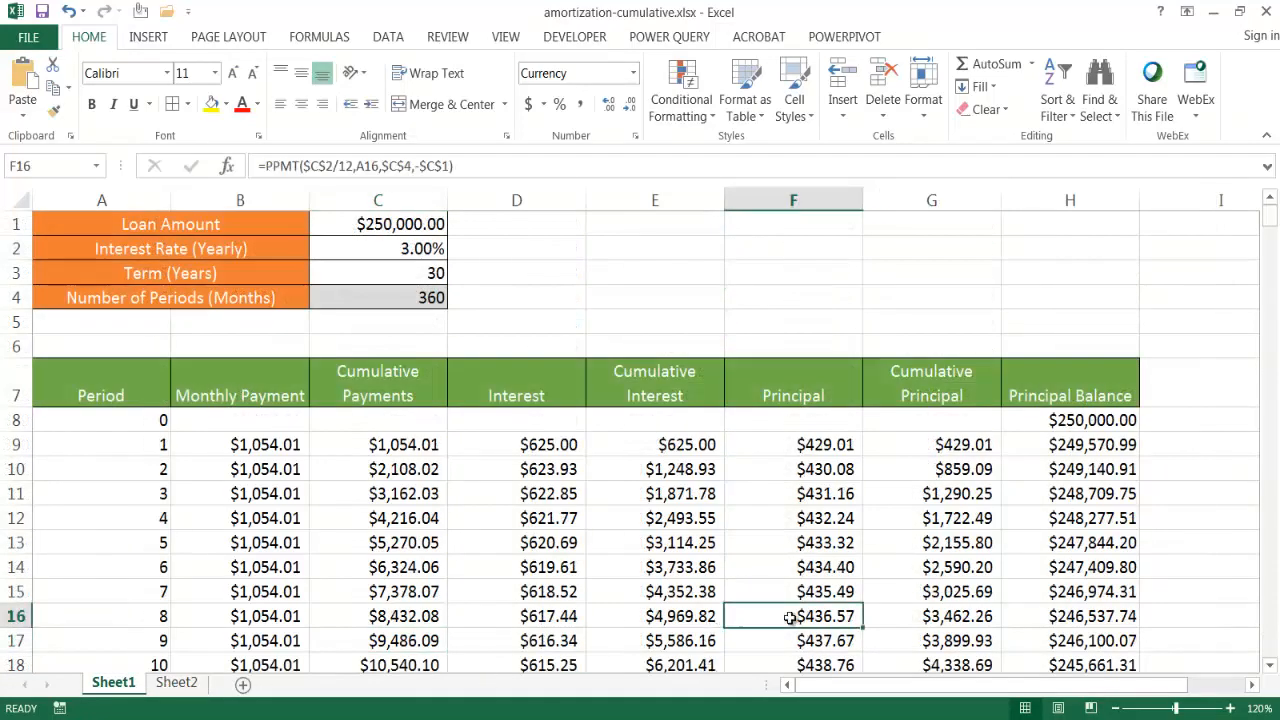
pyautogui.hotkey('ctrl', 'Down')
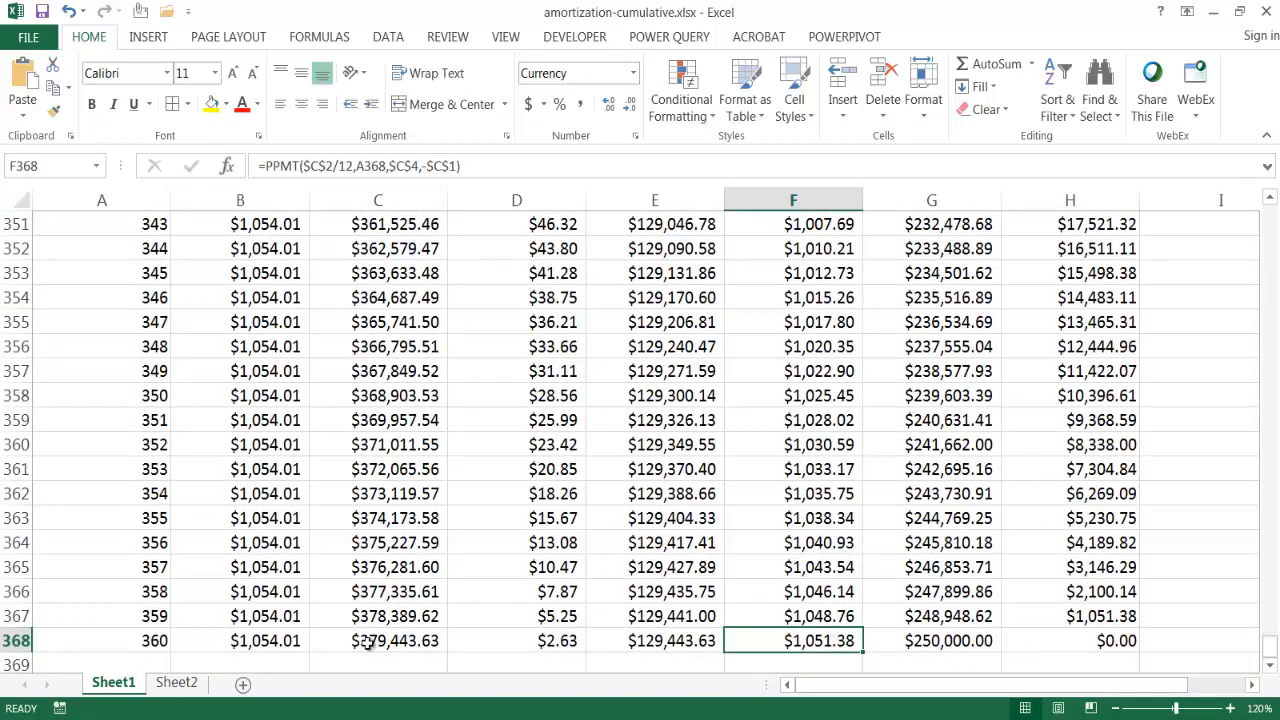
pyautogui.click(177, 682)
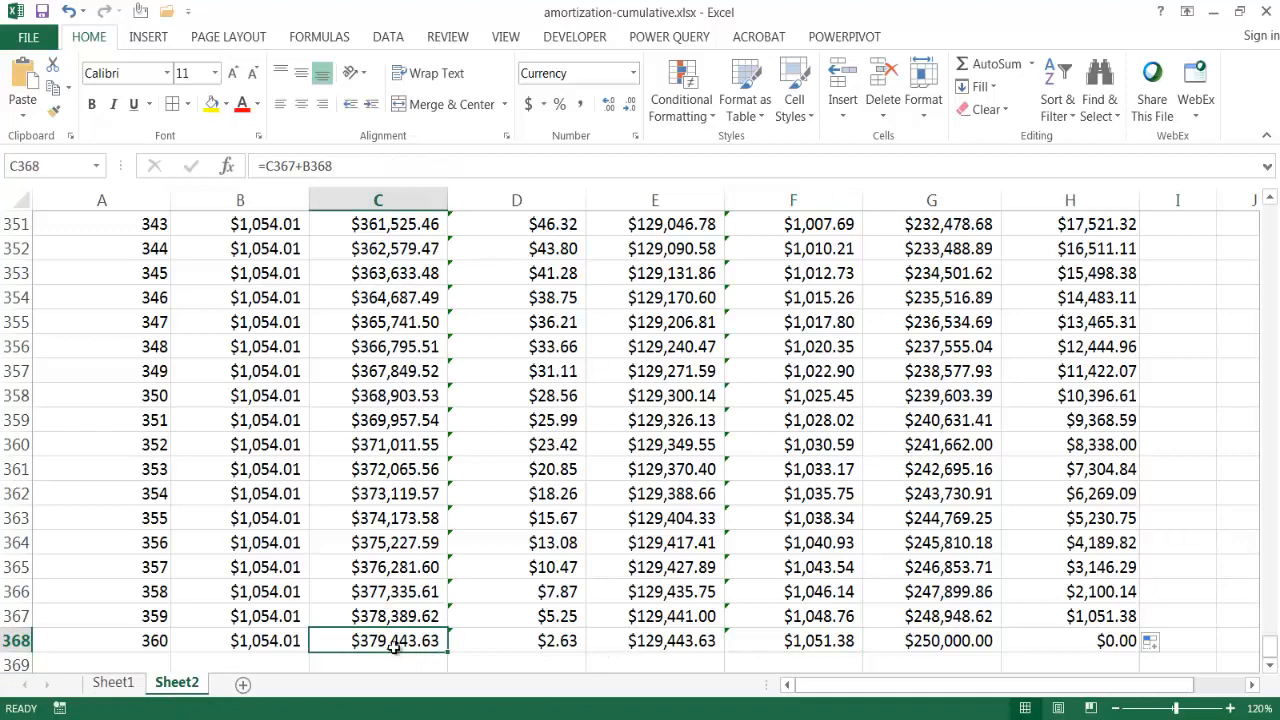
pyautogui.click(113, 682)
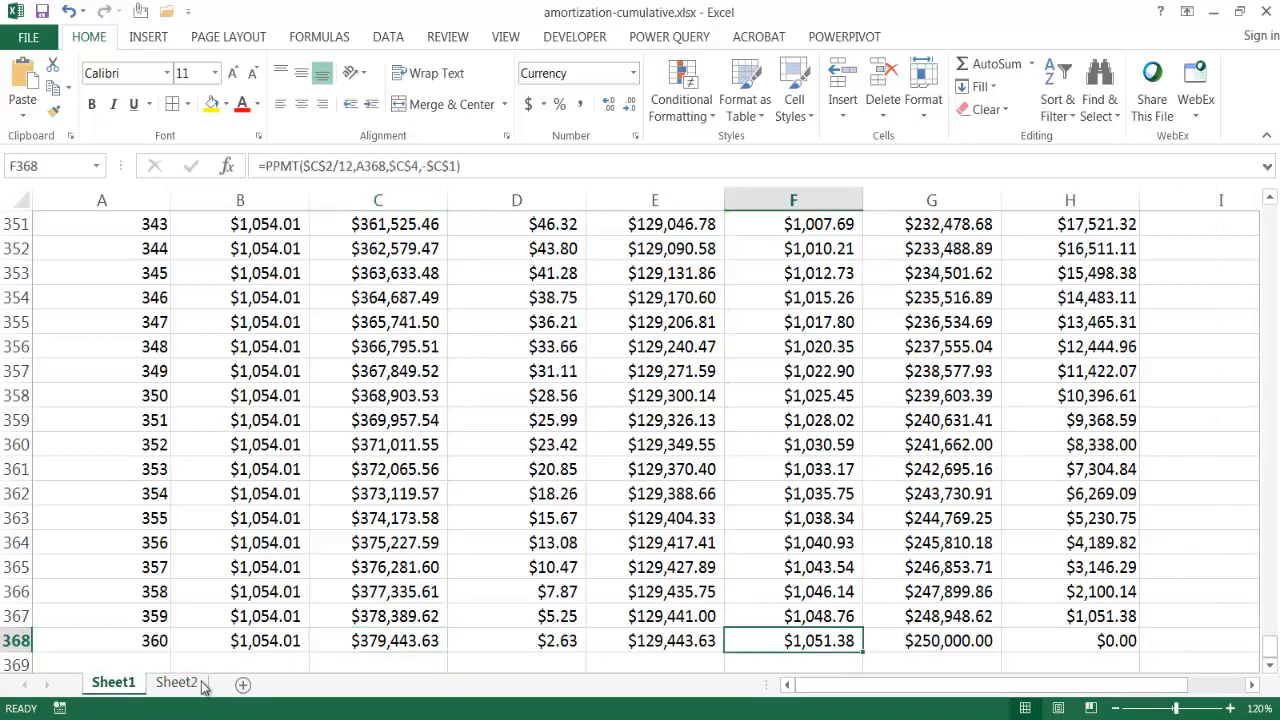
pyautogui.click(362, 645)
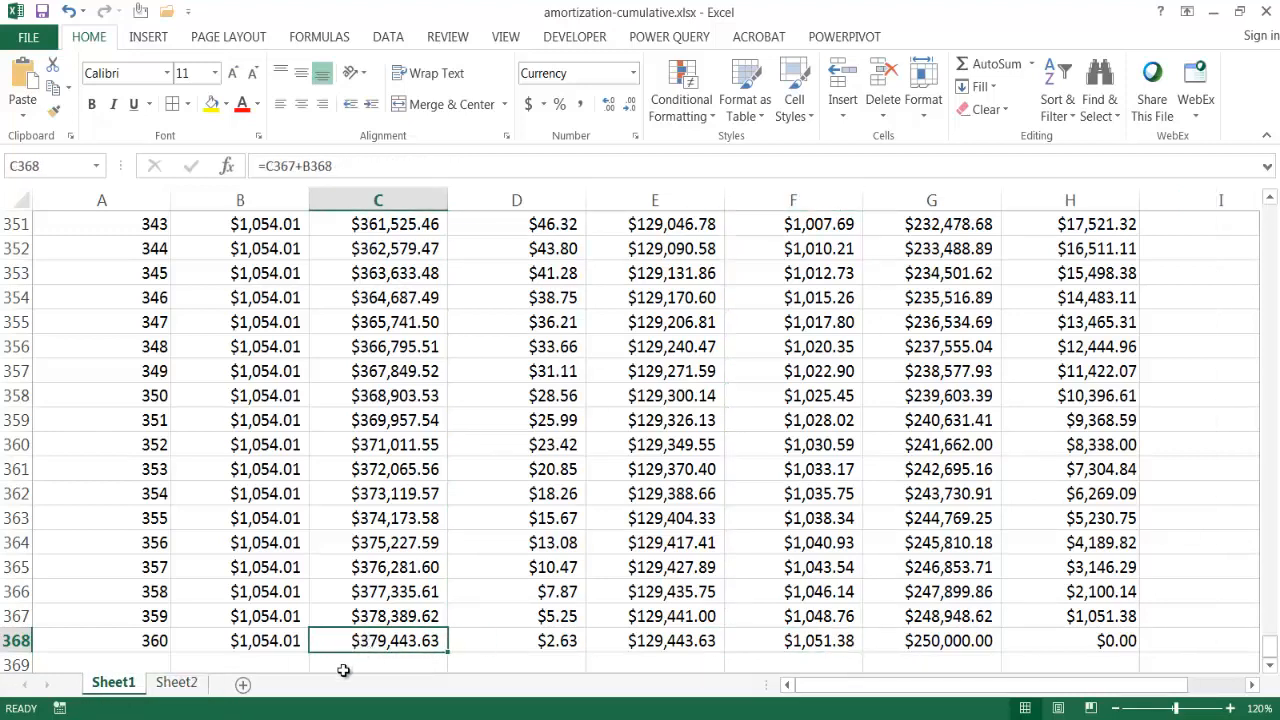
pyautogui.click(645, 643)
pyautogui.click(182, 686)
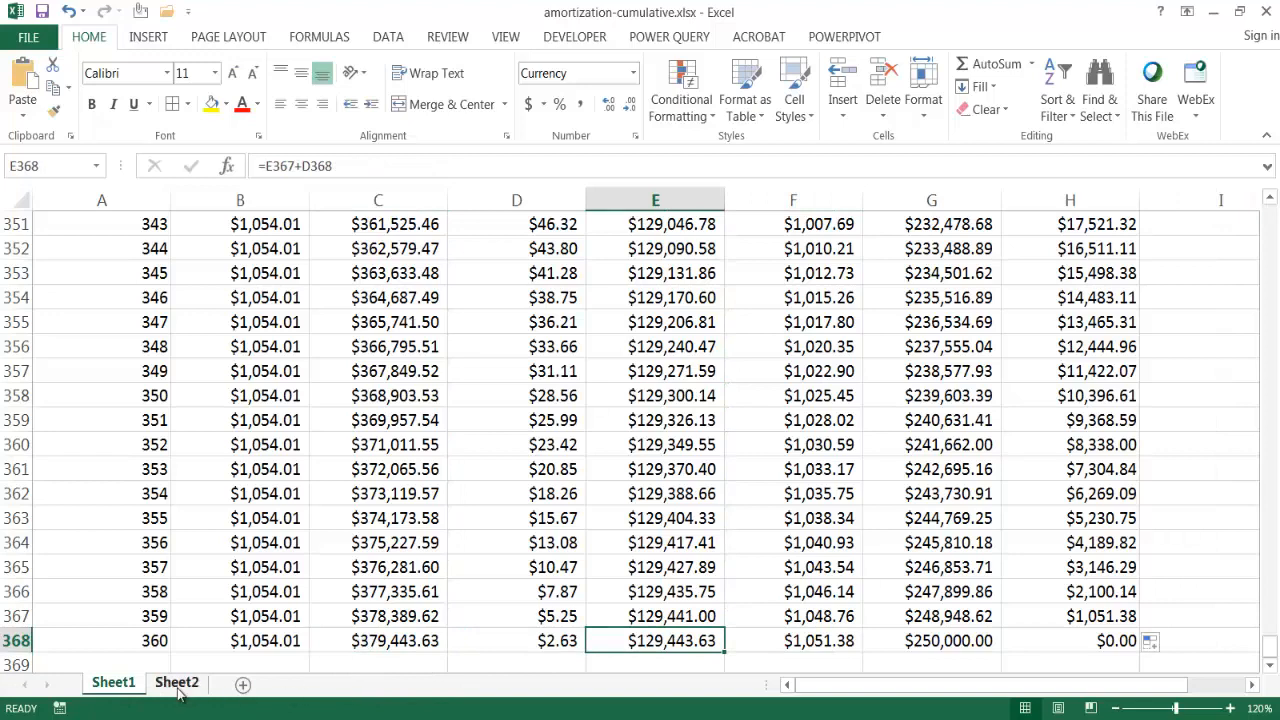
pyautogui.click(655, 643)
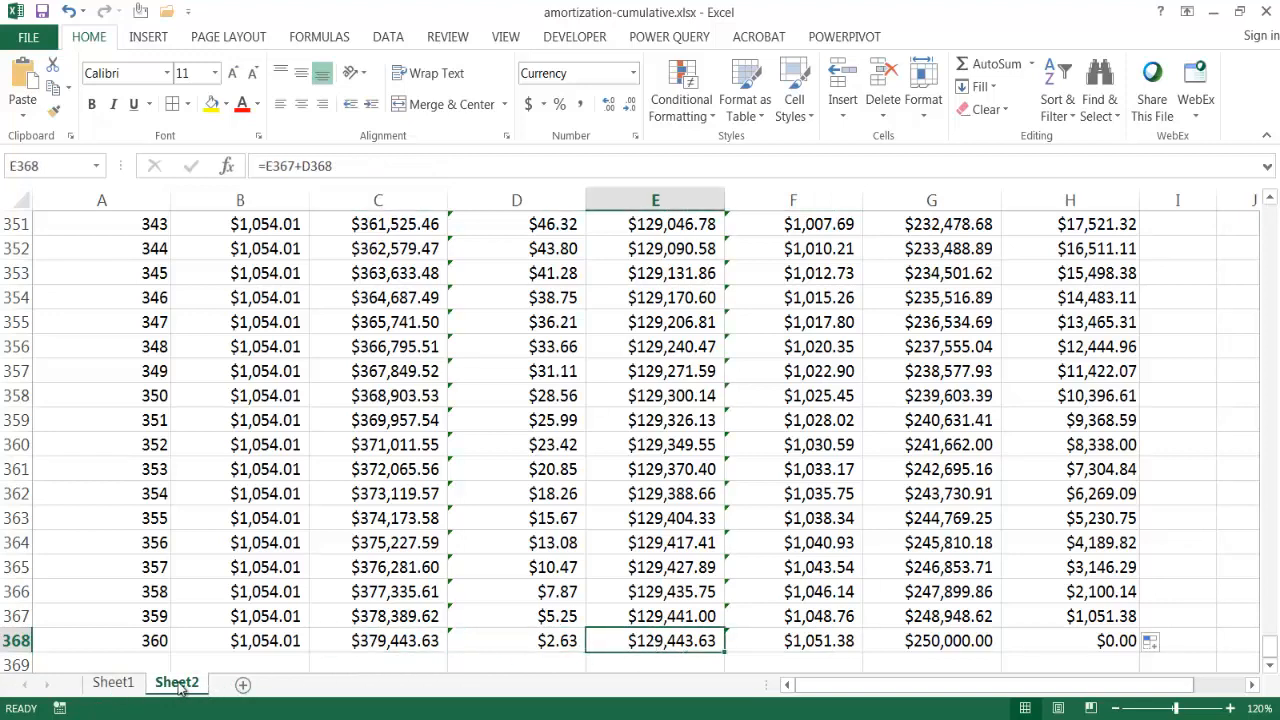
pyautogui.click(694, 606)
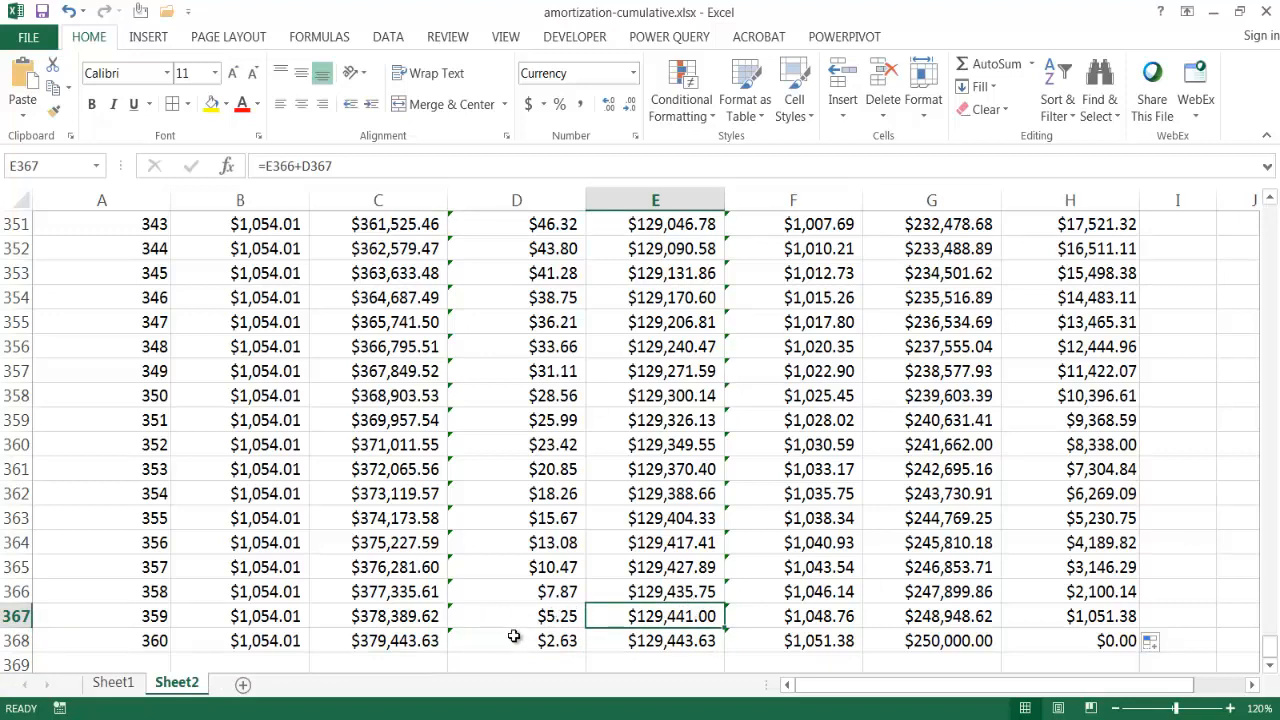
# Step: Return to the loan inputs at the start of Sheet2 and set the loan amount in C1 to 100000
pyautogui.hotkey('ctrl', 'Up')
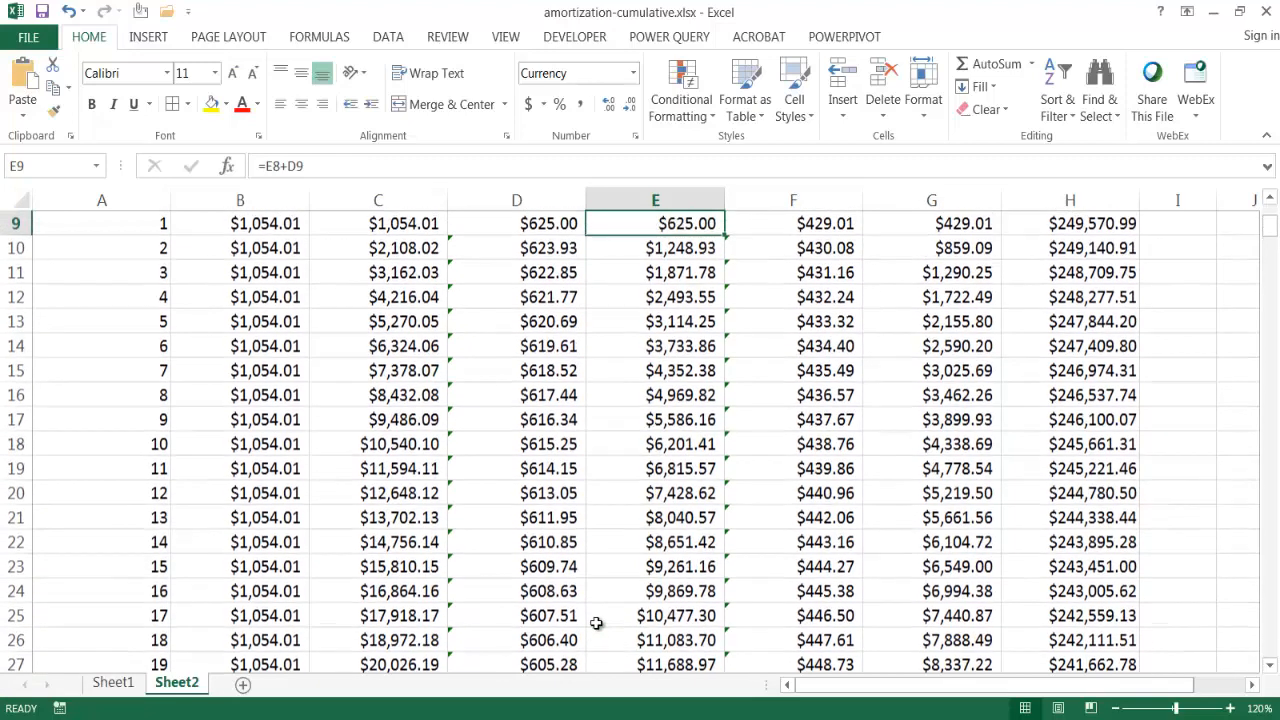
pyautogui.scroll(3, 594, 620)
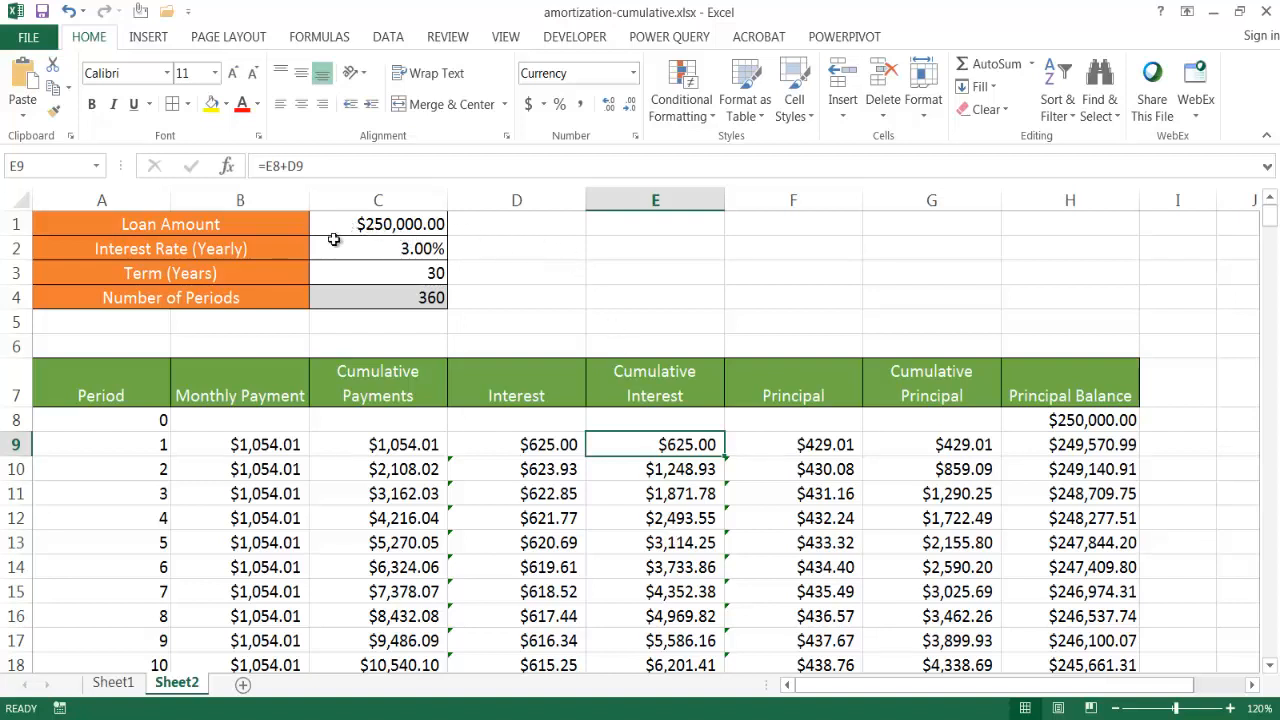
pyautogui.click(680, 468)
pyautogui.click(516, 491)
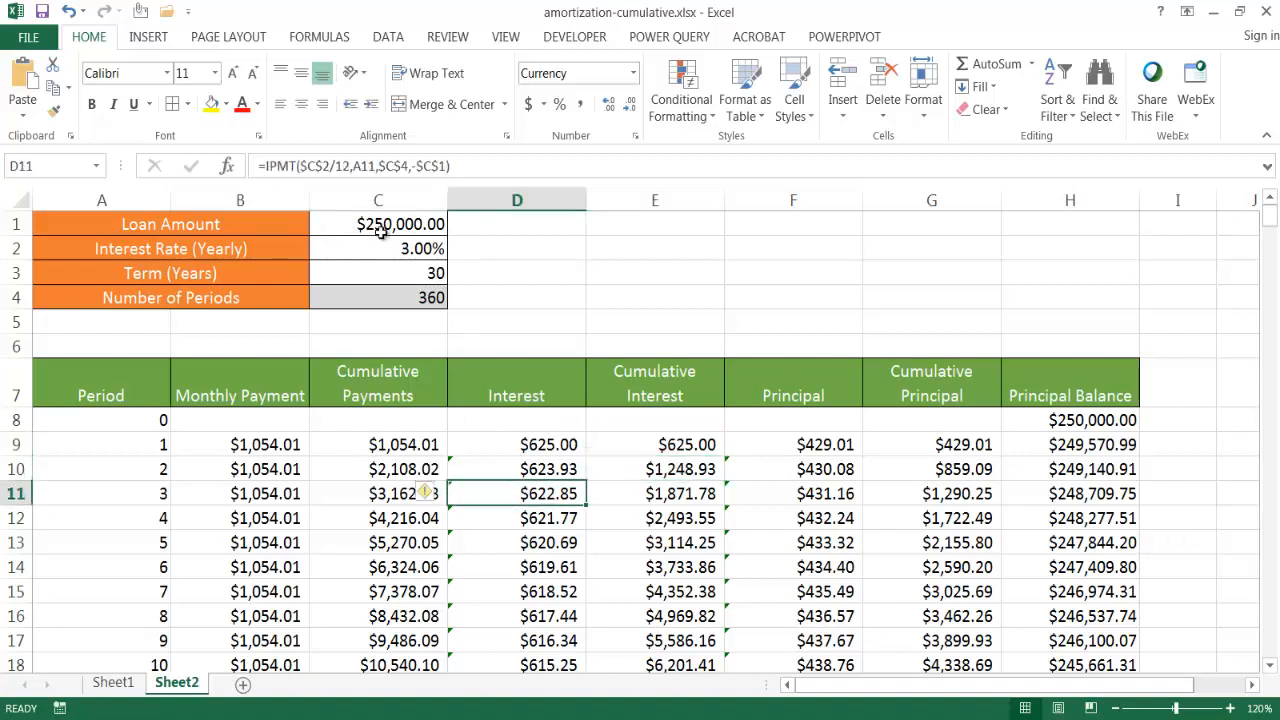
pyautogui.click(383, 232)
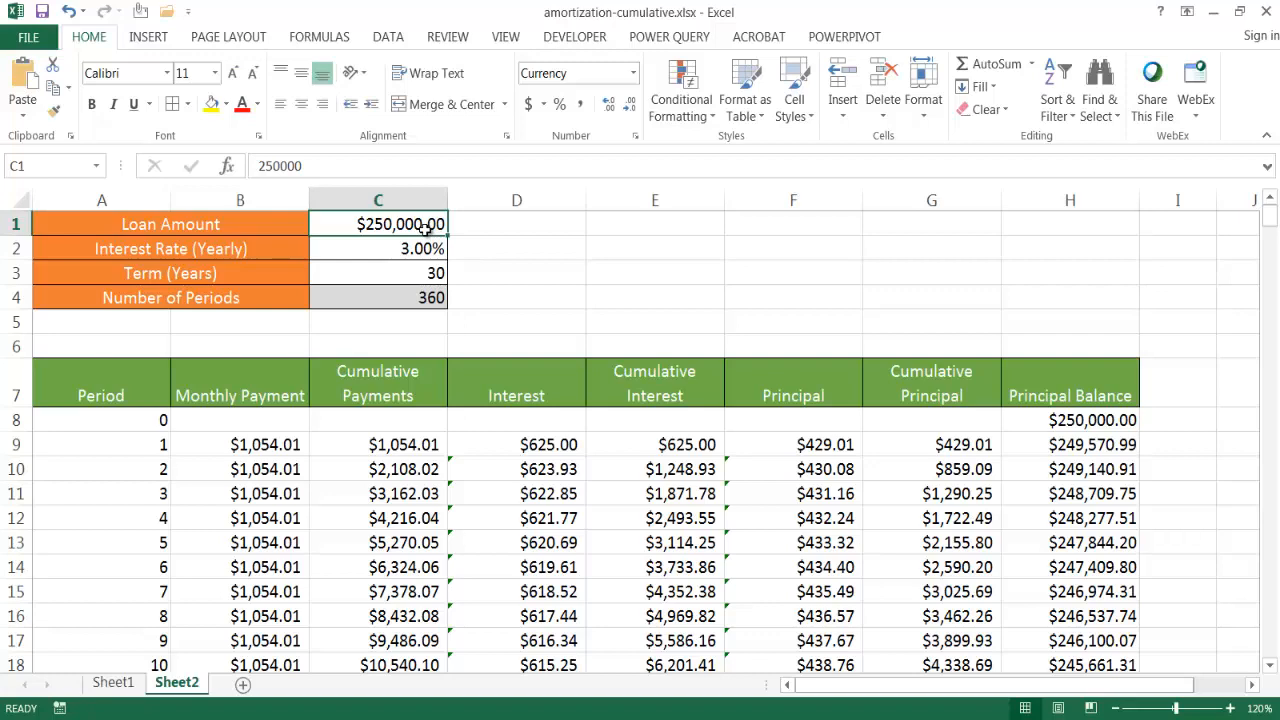
pyautogui.write('100')
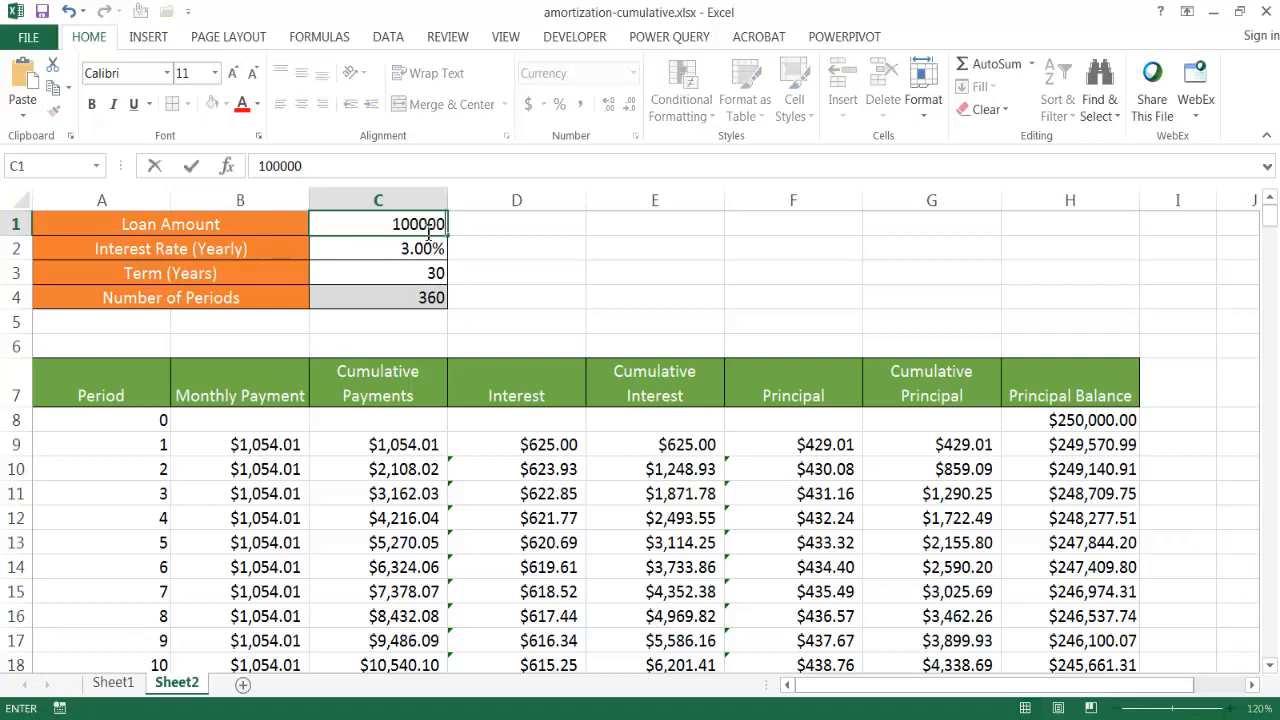
pyautogui.press('Return')
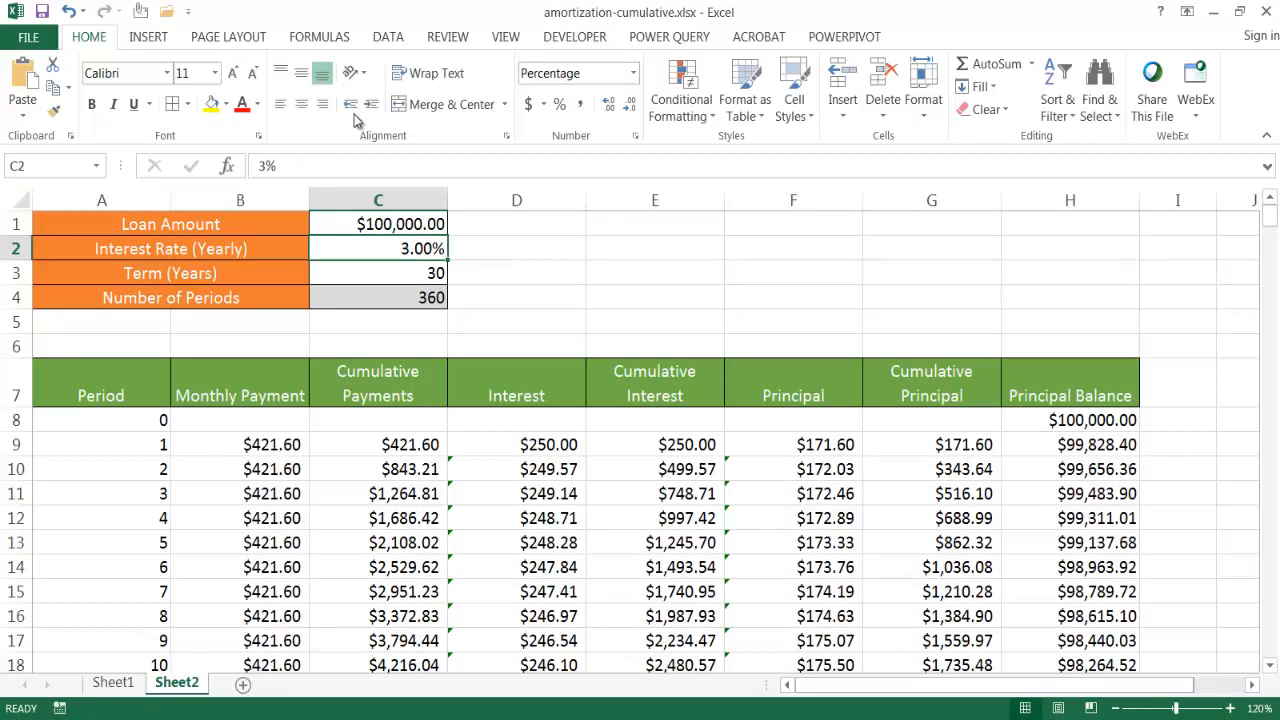
# Step: Set the loan term in C3 to 10 years
pyautogui.click(418, 271)
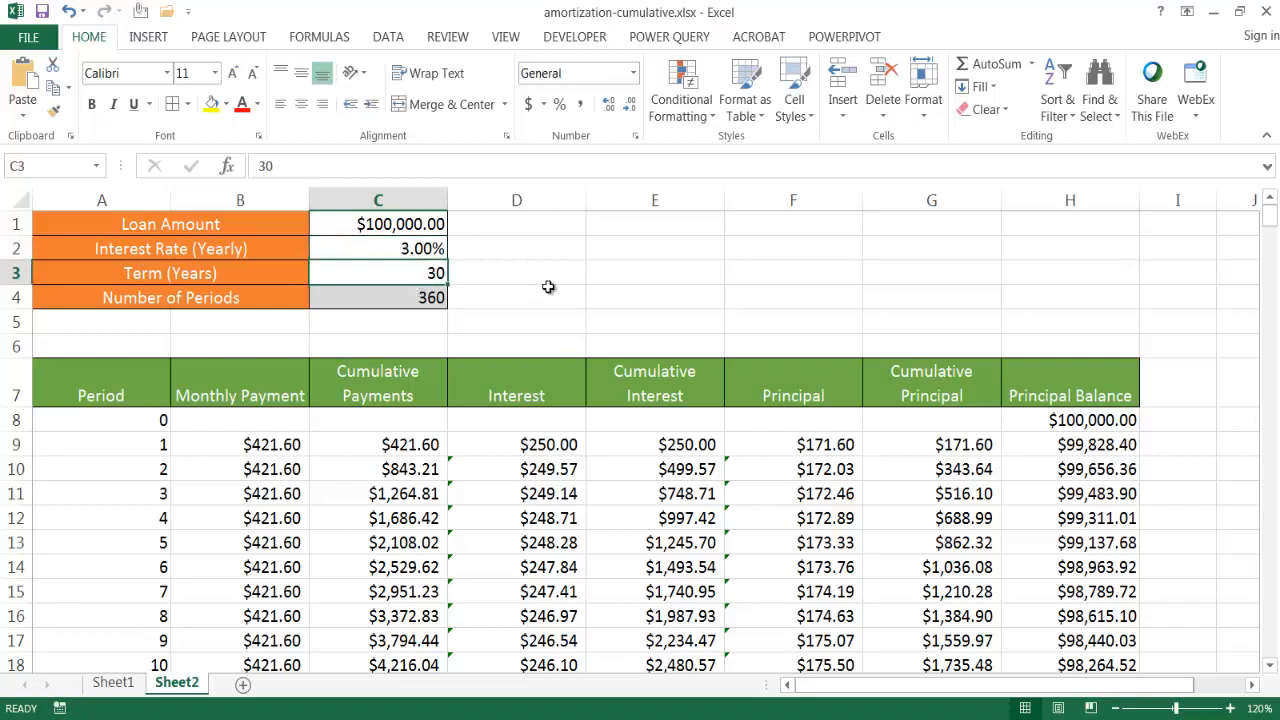
pyautogui.write('10')
pyautogui.press('Return')
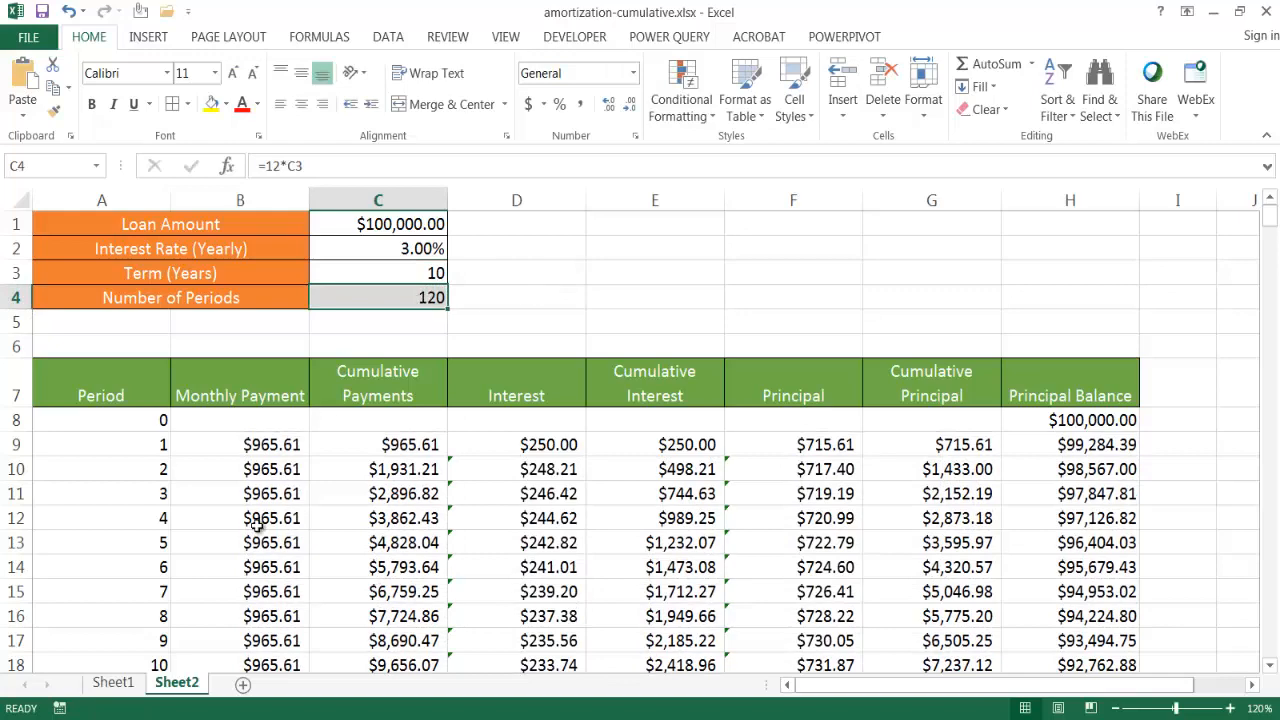
# Step: Clear all contents and formatting from the surplus rows after period 120, rows 129 through 368
pyautogui.click(150, 516)
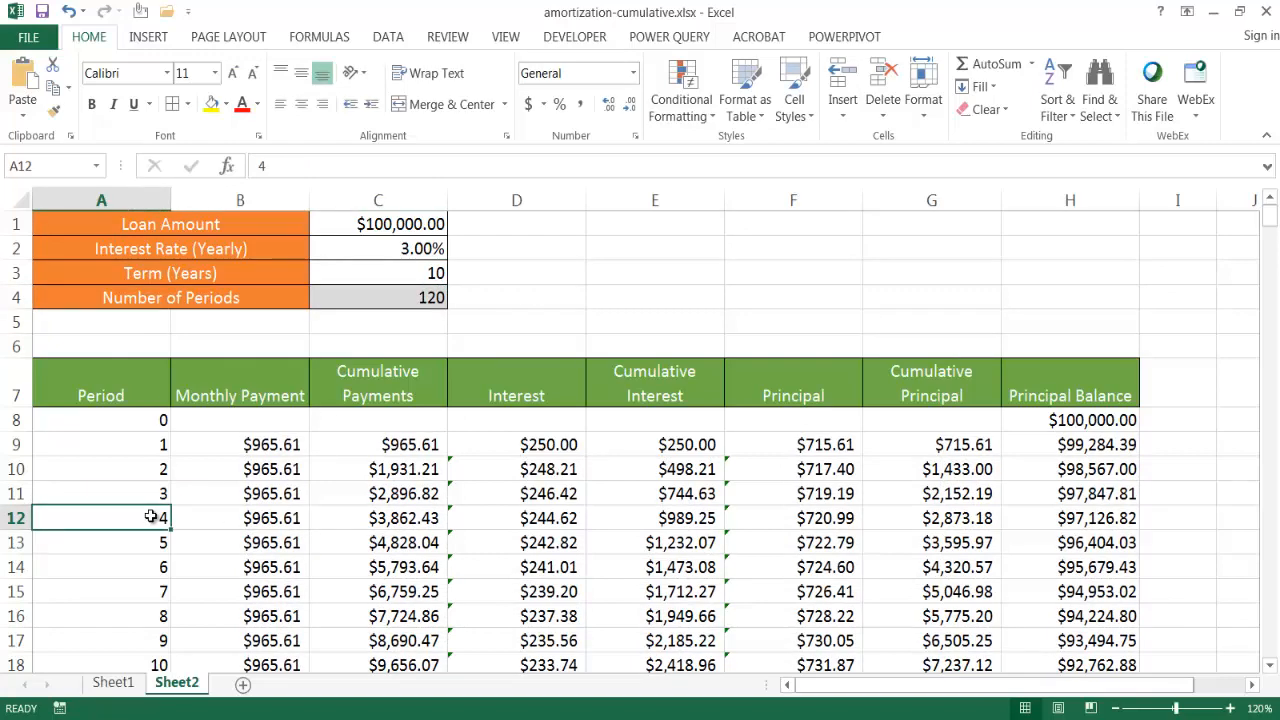
pyautogui.scroll(-7, 208, 560)
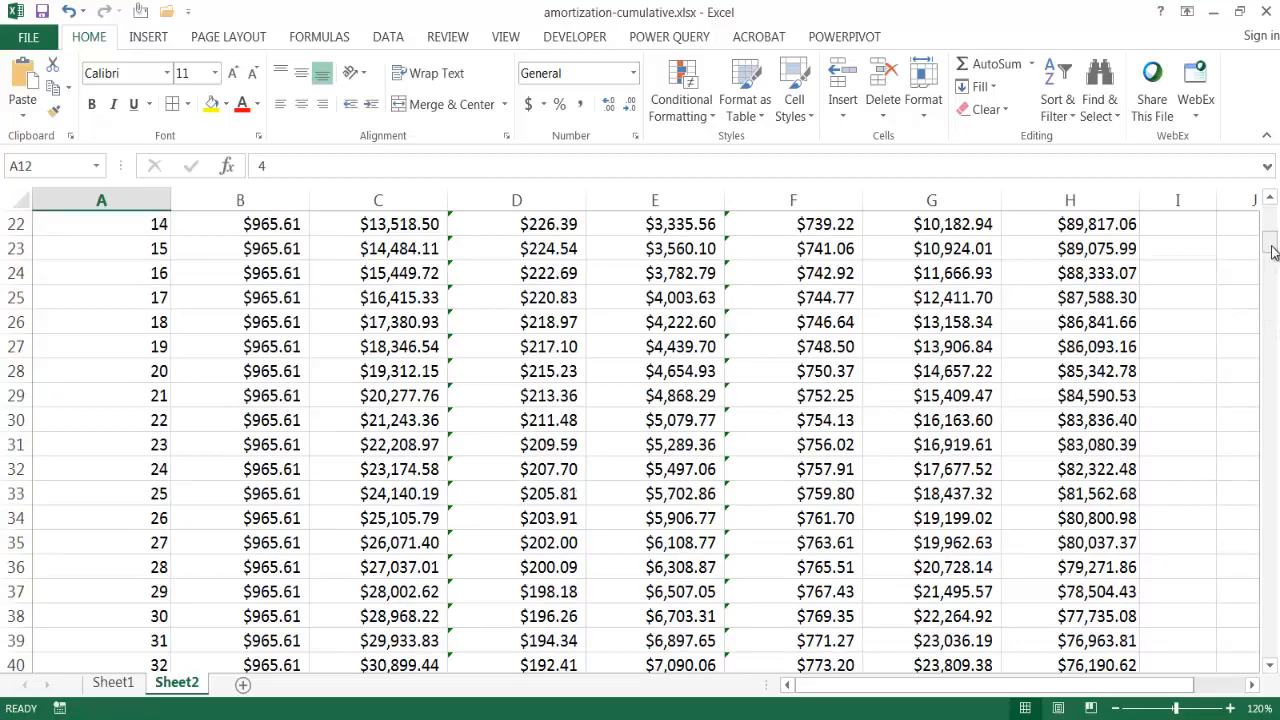
pyautogui.moveTo(1270, 248); pyautogui.dragTo(1272, 372)
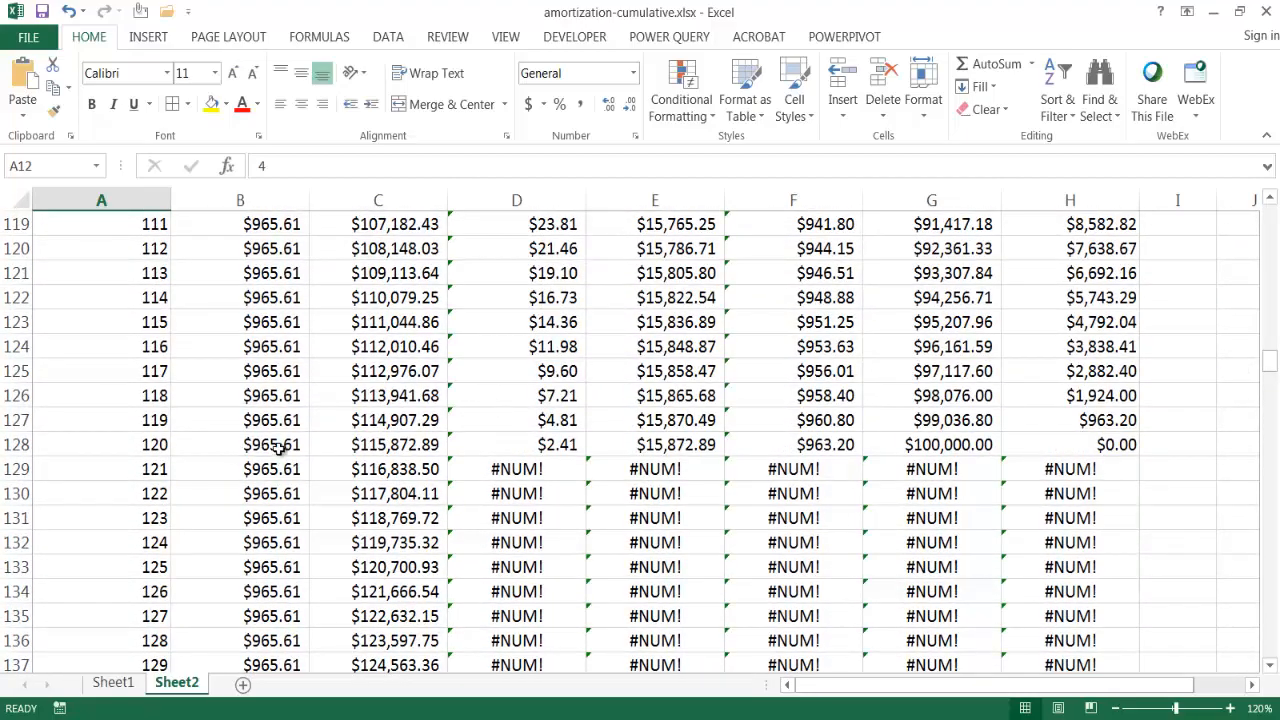
pyautogui.click(1101, 446)
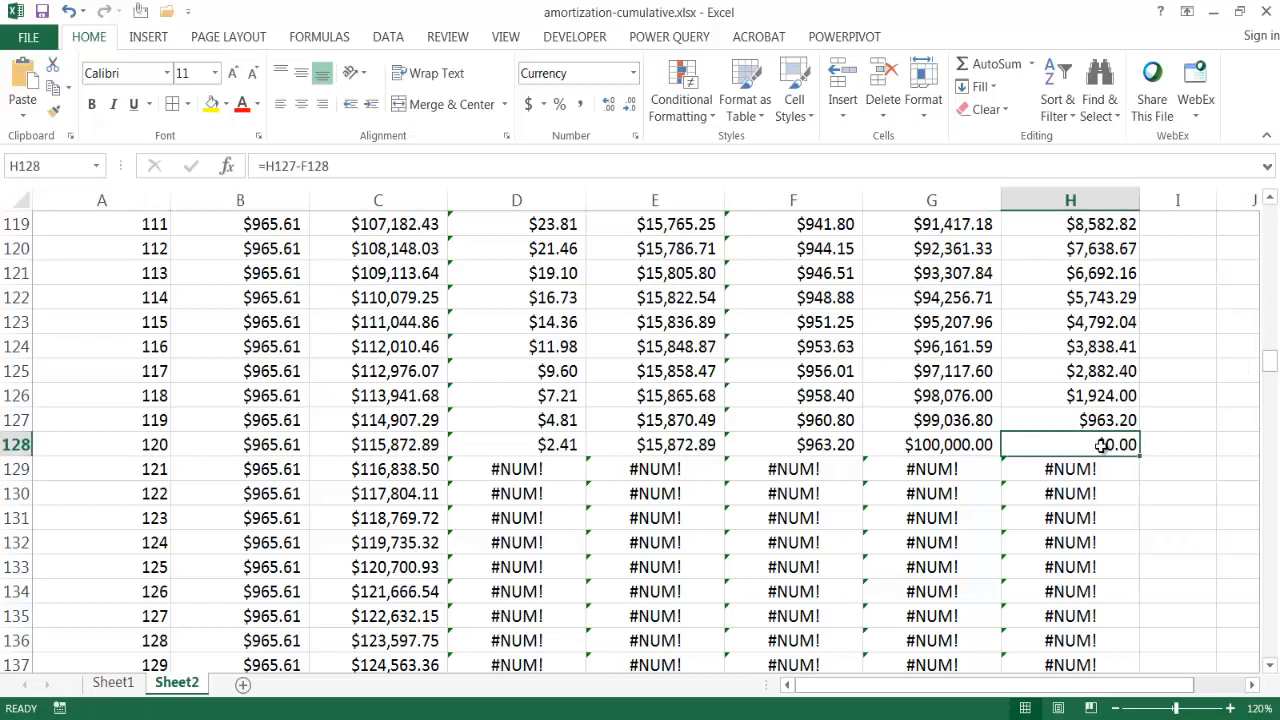
pyautogui.click(543, 470)
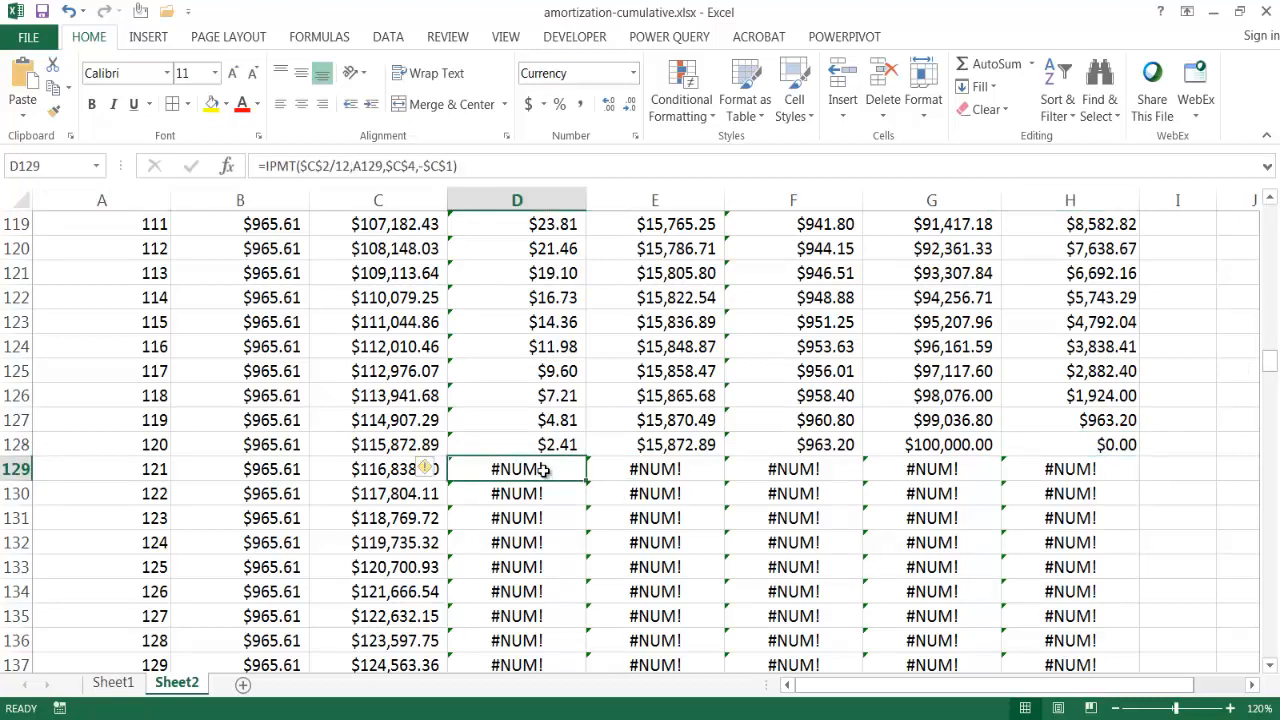
pyautogui.click(8, 469)
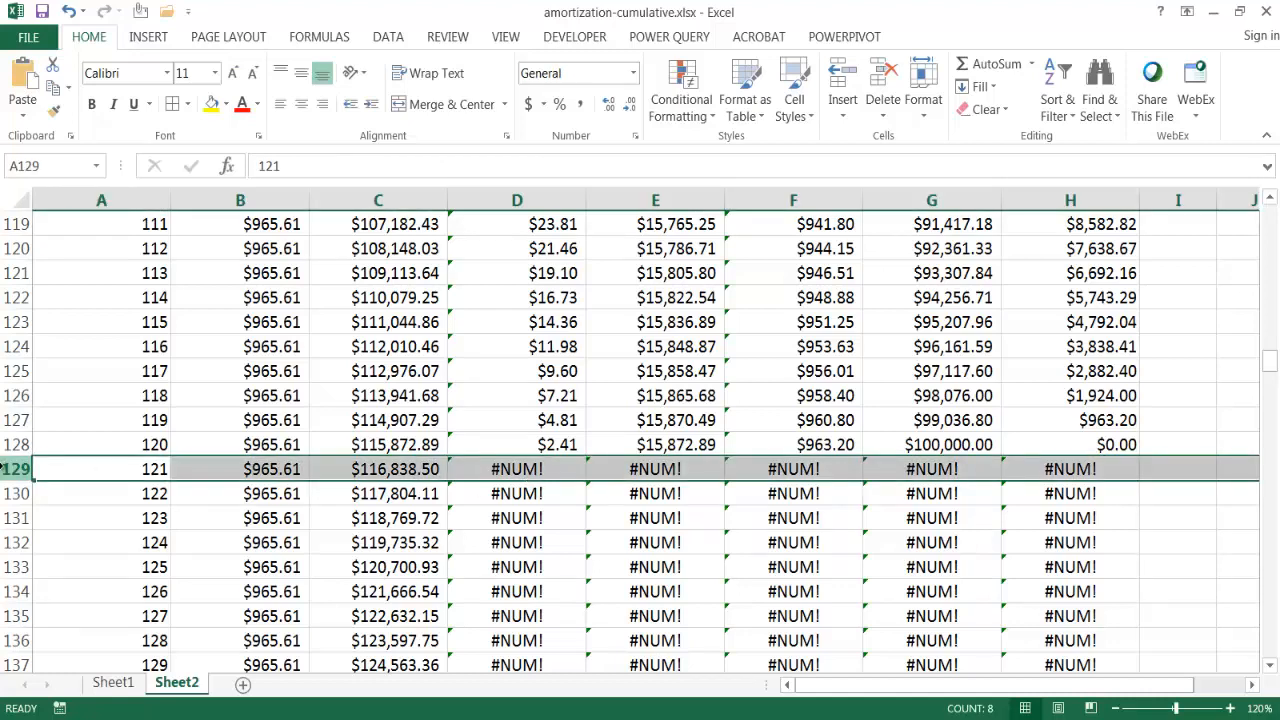
pyautogui.moveTo(3, 469); pyautogui.dragTo(5, 655)
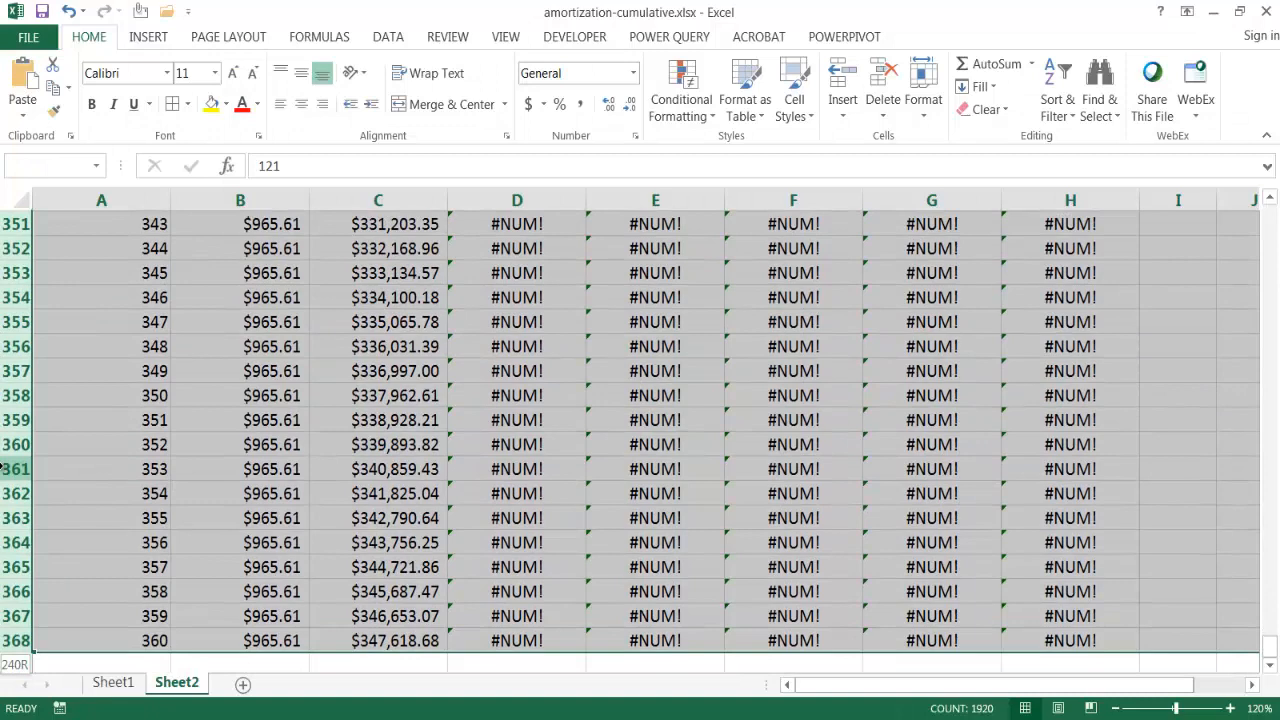
pyautogui.click(985, 109)
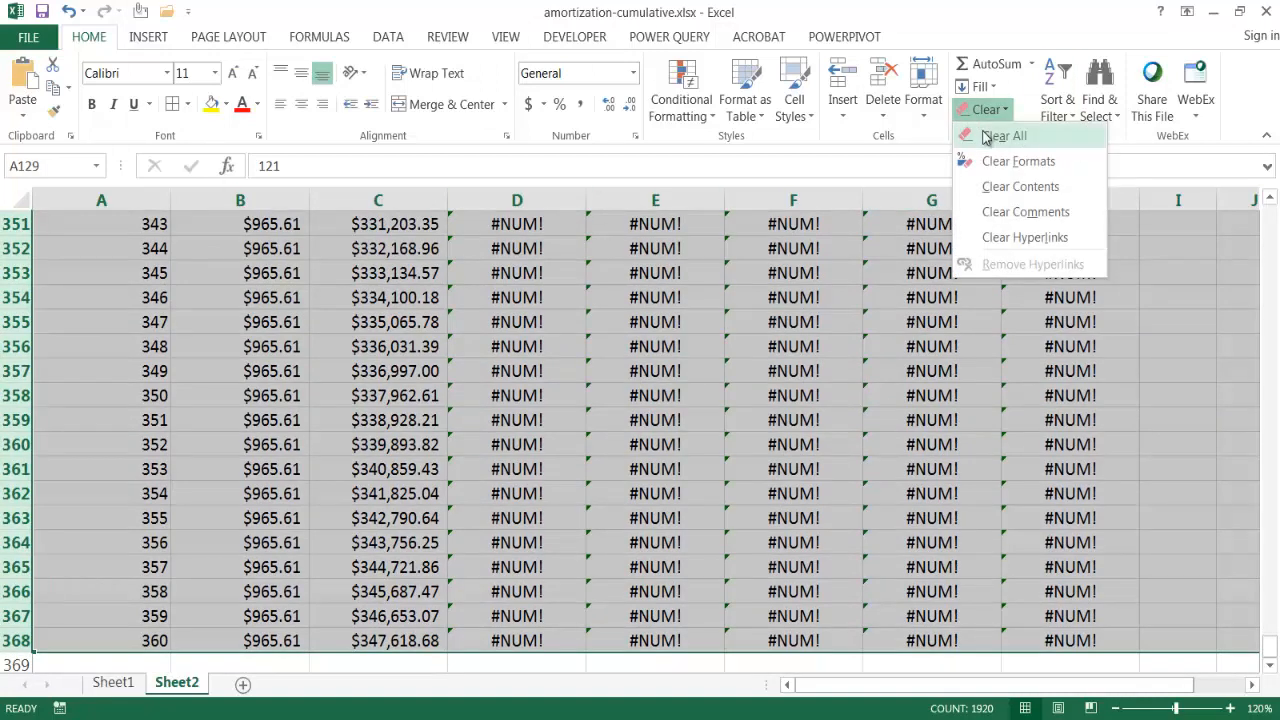
pyautogui.click(1003, 136)
pyautogui.scroll(20, 877, 274)
pyautogui.click(377, 543)
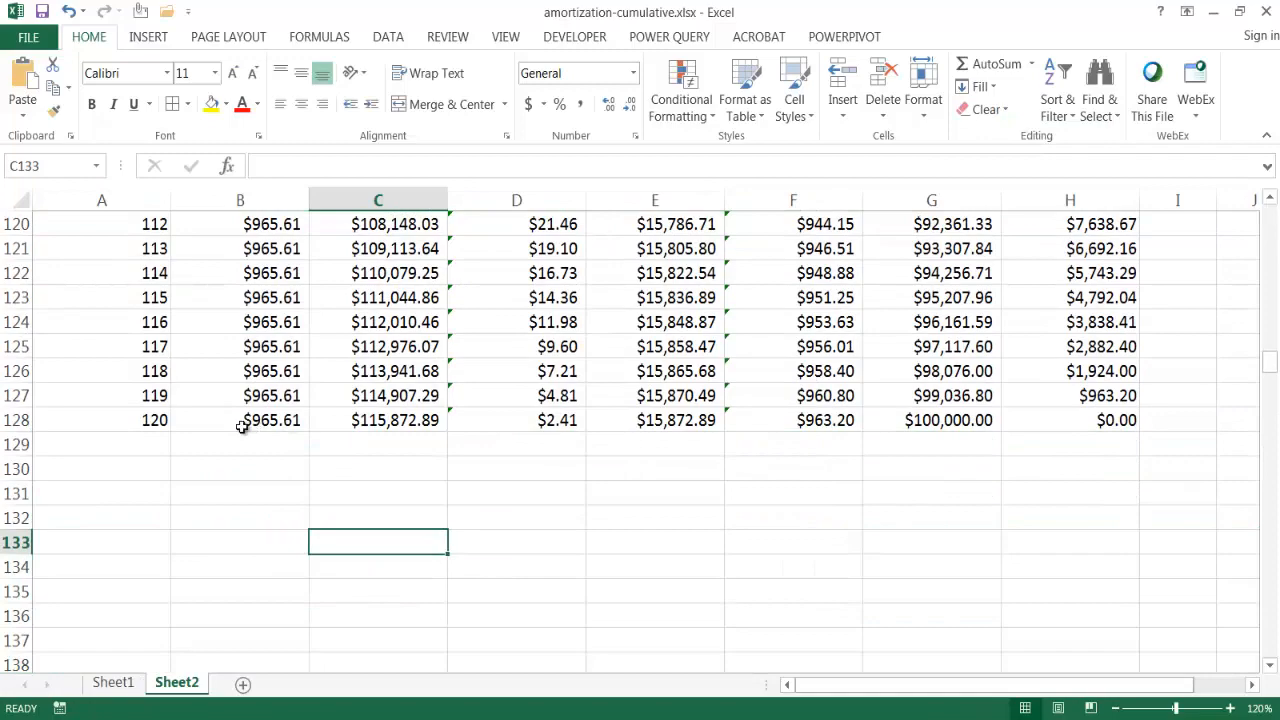
# Step: Set the loan term in C3 to 15 years
pyautogui.moveTo(1270, 345); pyautogui.dragTo(1270, 208)
pyautogui.click(425, 273)
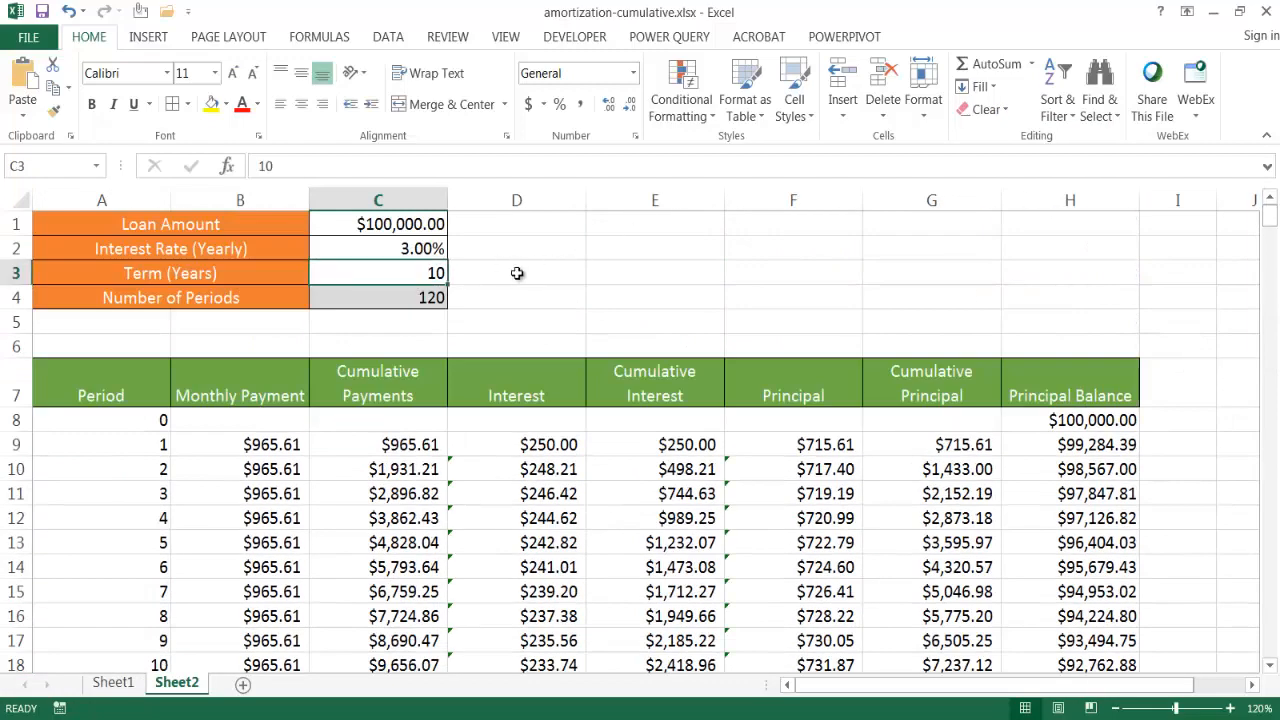
pyautogui.write('1')
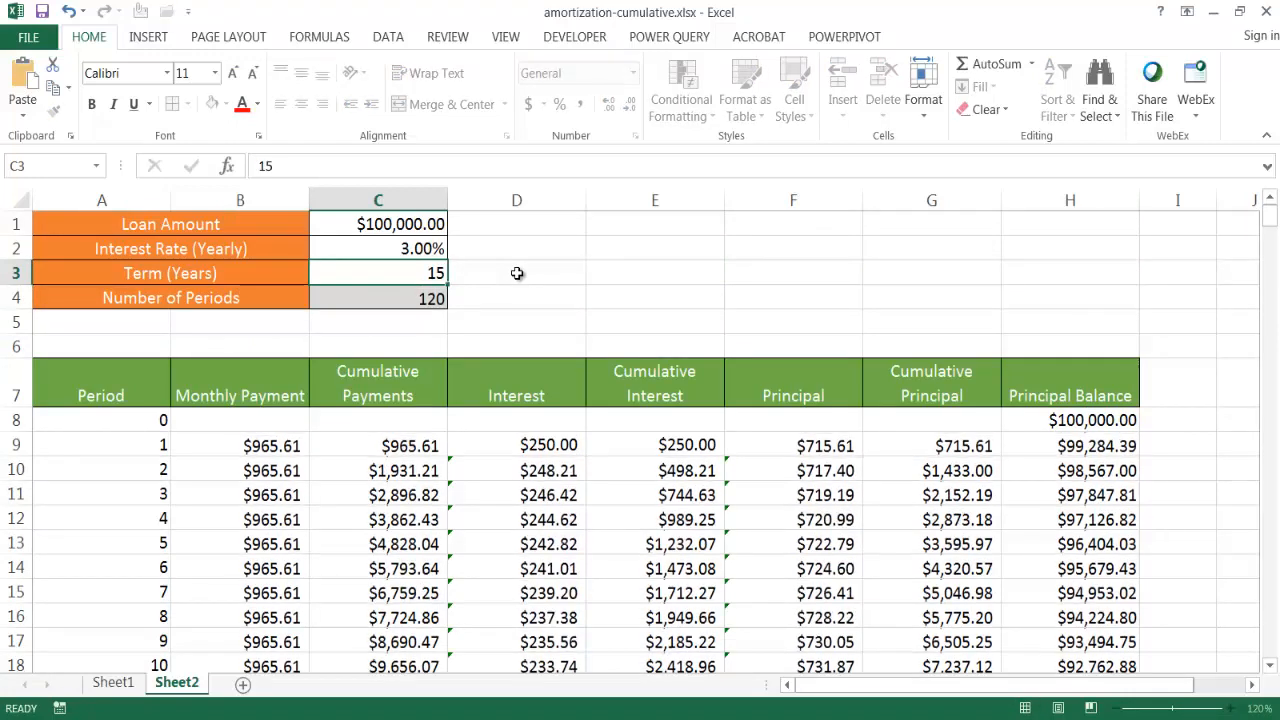
pyautogui.press('Return')
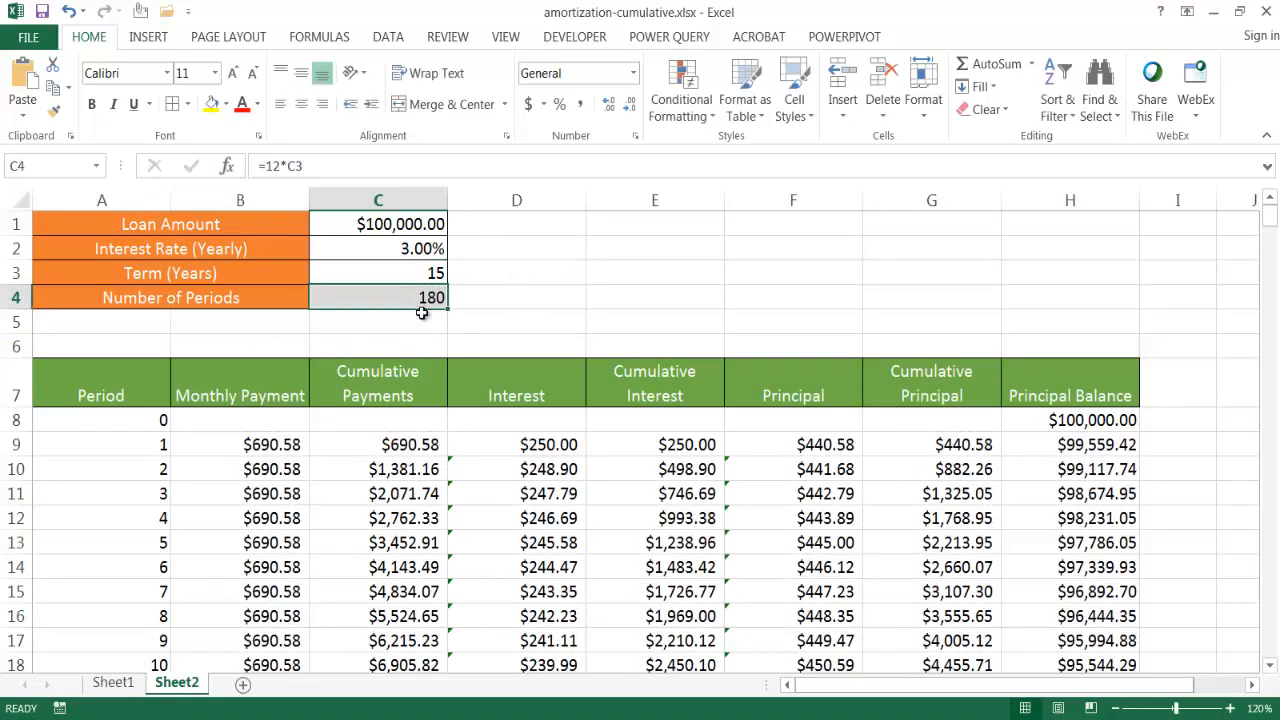
# Step: Try to extend the period numbers by filling down from A128 alone to A163, and undo the fill
pyautogui.scroll(-5, 157, 460)
pyautogui.click(155, 466)
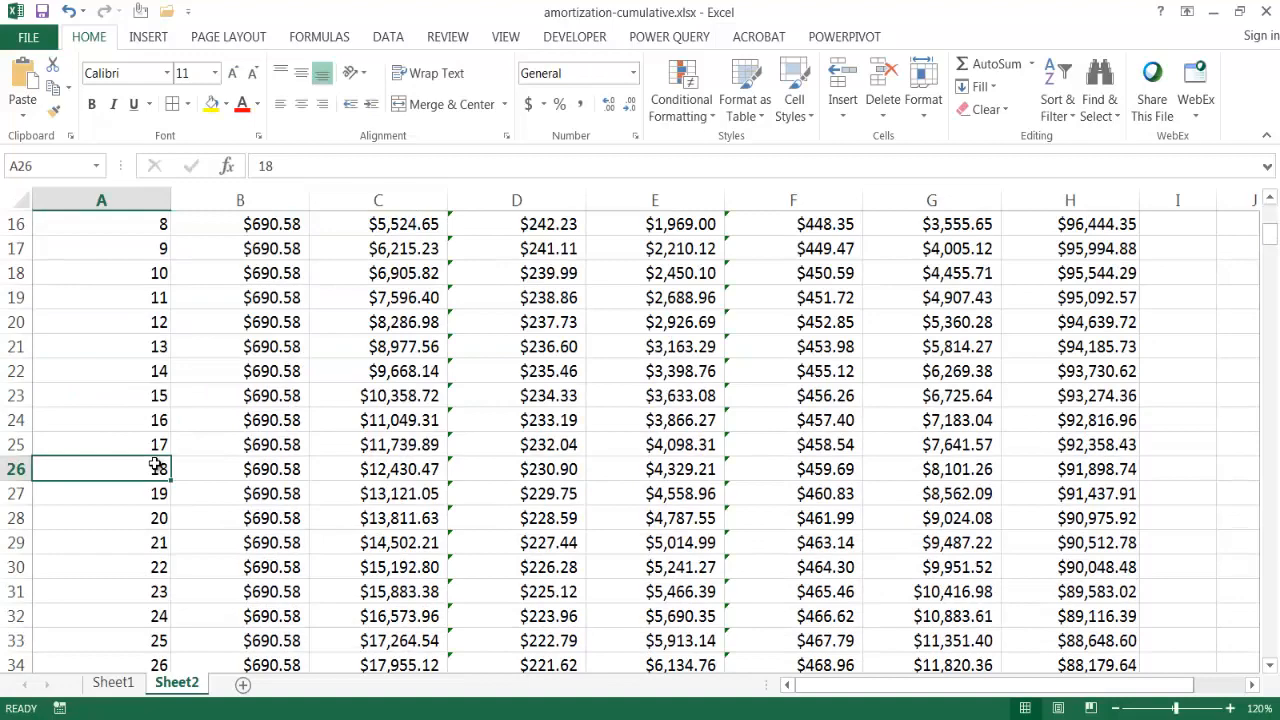
pyautogui.hotkey('ctrl', 'Down')
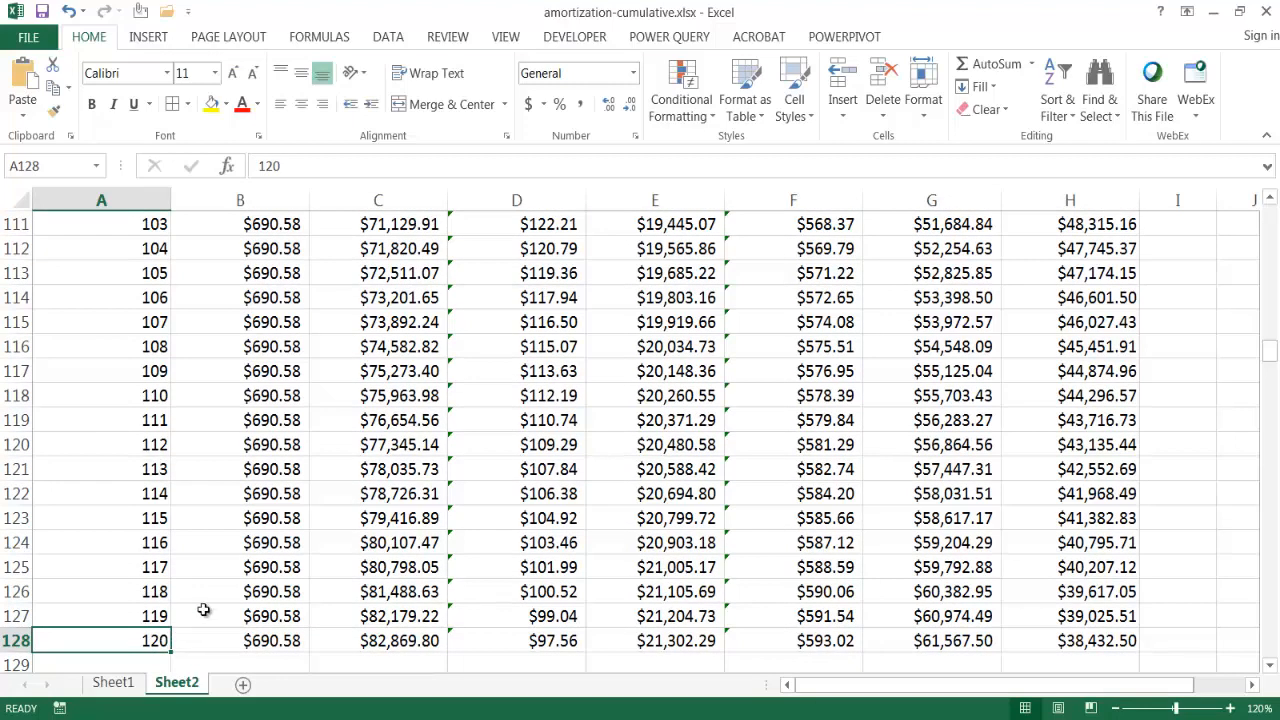
pyautogui.scroll(-1, 203, 610)
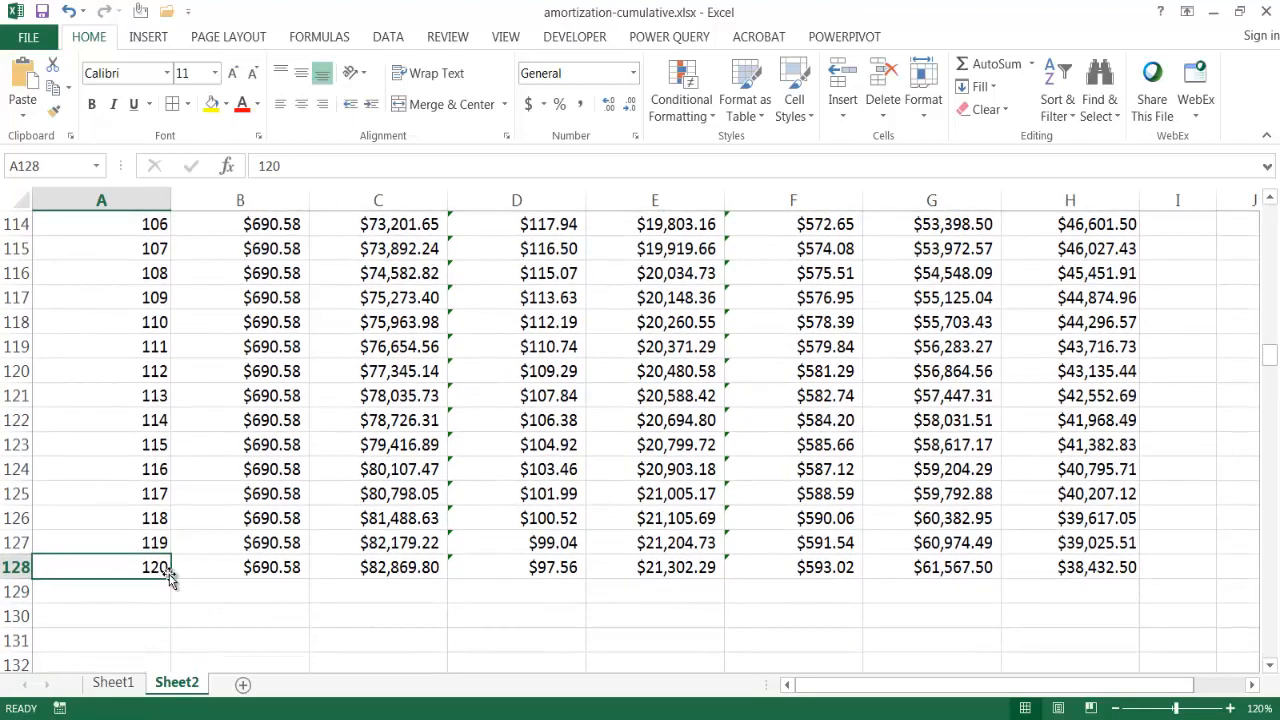
pyautogui.moveTo(171, 577)
pyautogui.mouseDown()
pyautogui.moveTo(165, 685)
pyautogui.moveTo(162, 571)
pyautogui.mouseUp()
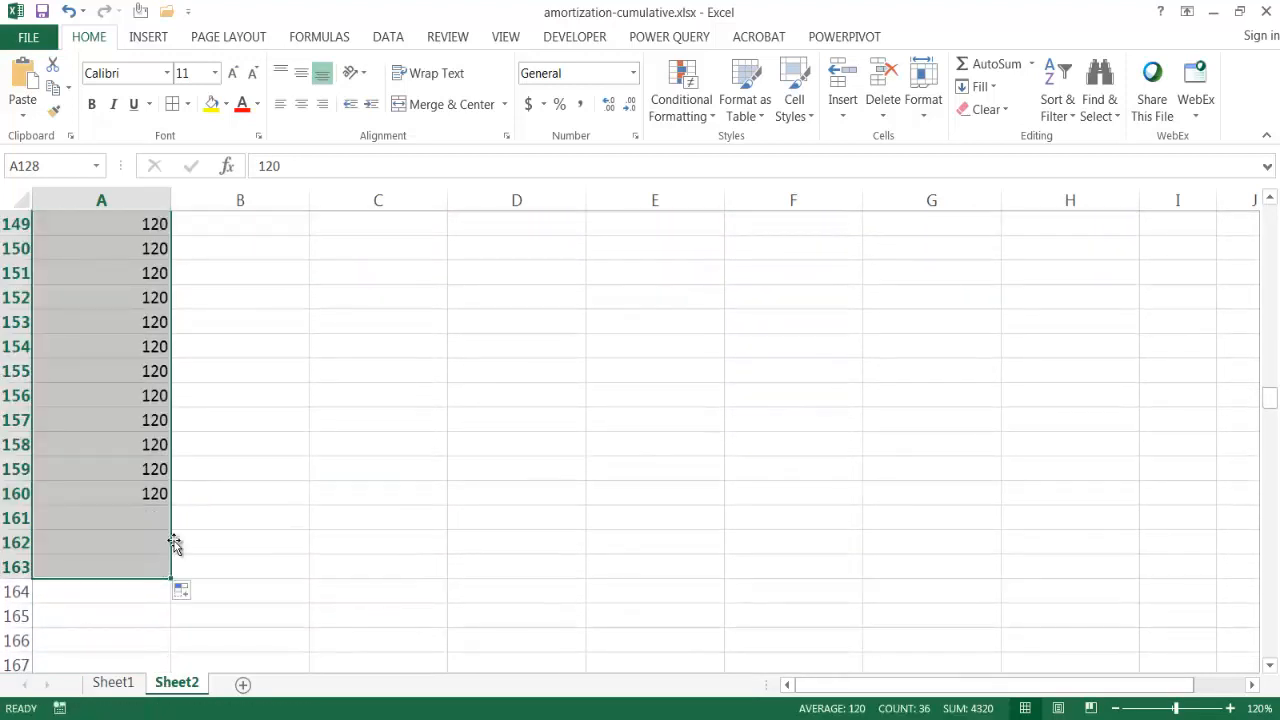
pyautogui.scroll(4, 255, 524)
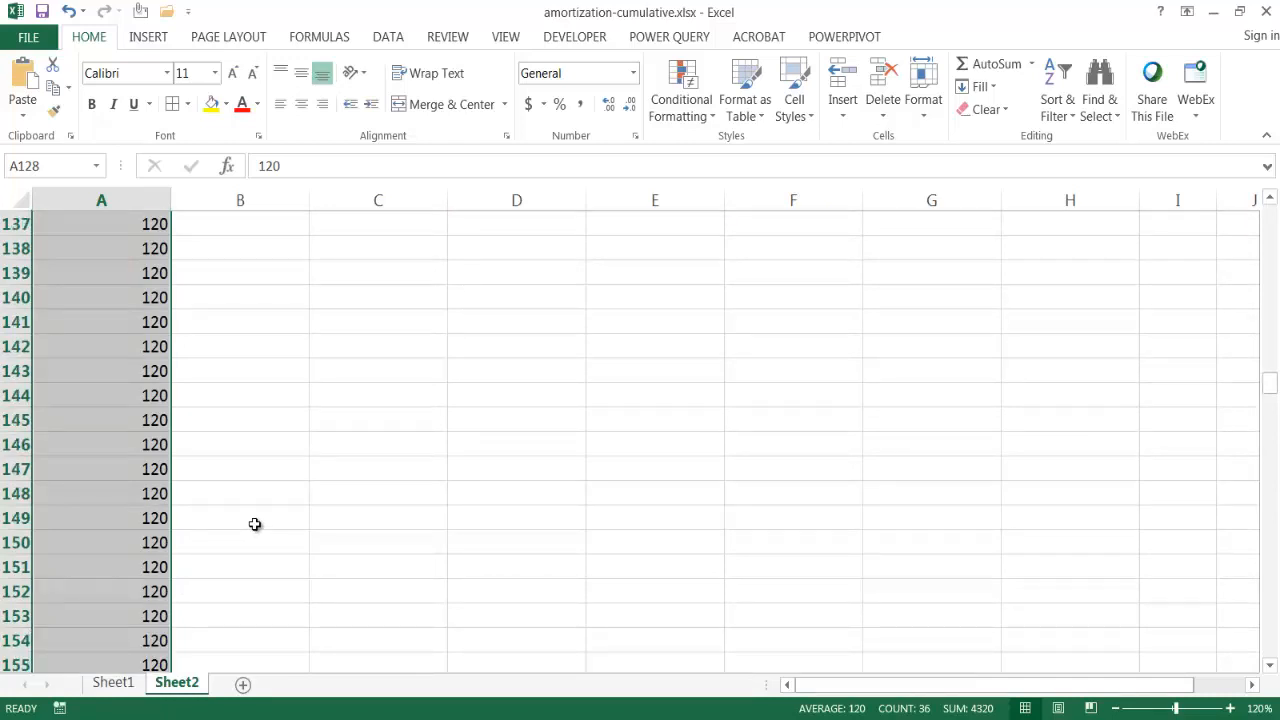
pyautogui.hotkey('ctrl', 'z')
# Step: Extend the period numbers to 180 by filling the series from A126:A128 down to A188
pyautogui.moveTo(142, 400); pyautogui.dragTo(157, 444)
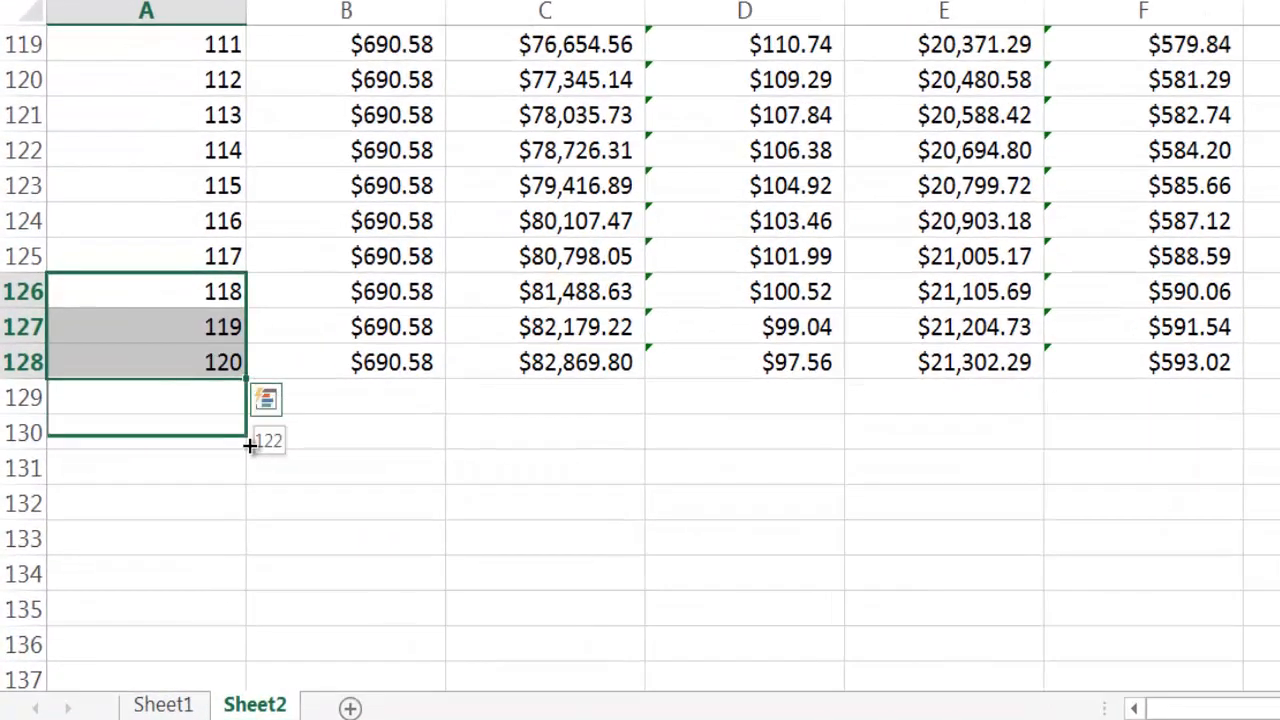
pyautogui.moveTo(170, 457); pyautogui.dragTo(172, 512)
pyautogui.moveTo(247, 459); pyautogui.dragTo(240, 280)
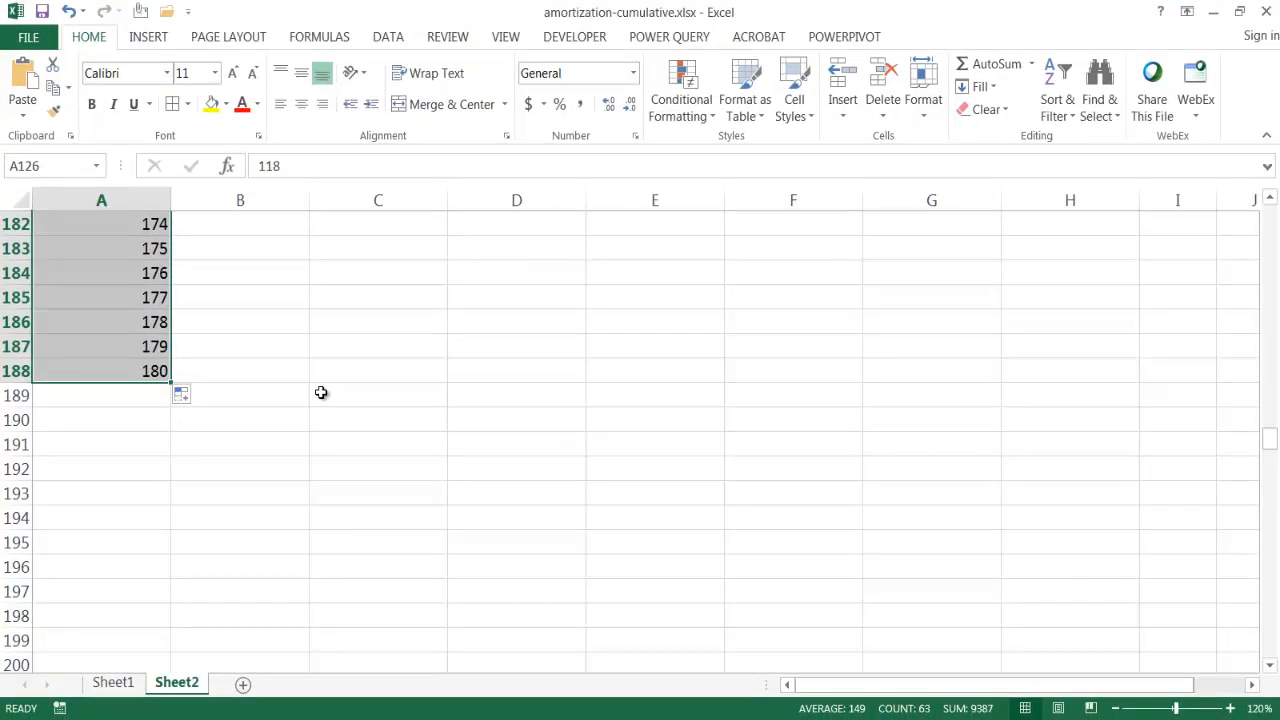
# Step: Fill the payment, interest, principal and balance formulas in B128:H128 down alongside the new periods through row 188
pyautogui.scroll(12, 706, 358)
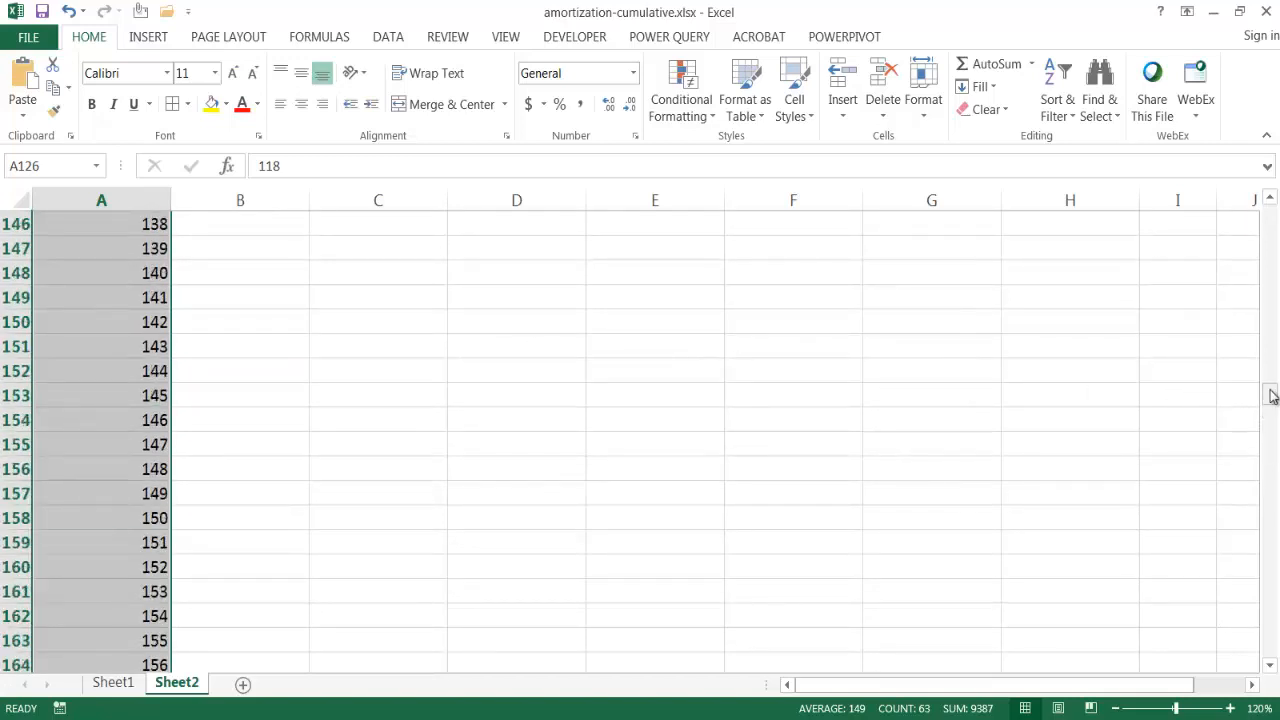
pyautogui.moveTo(1270, 395); pyautogui.dragTo(1270, 357)
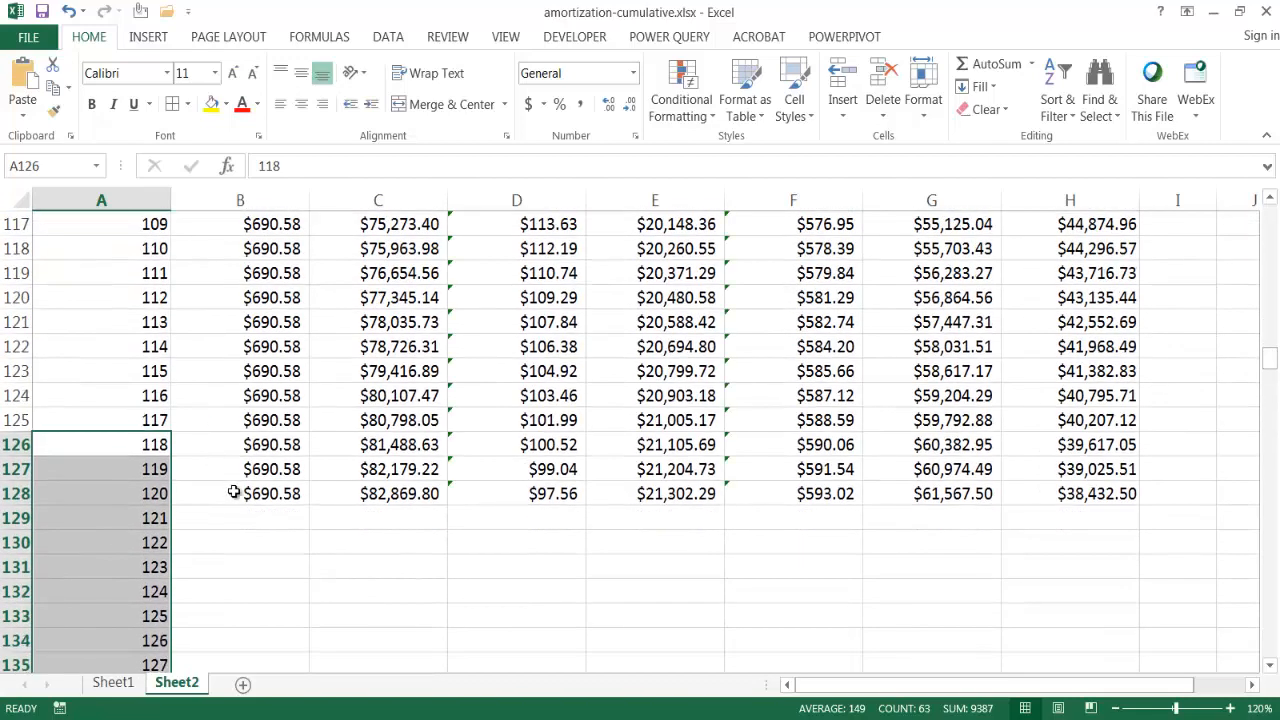
pyautogui.moveTo(234, 491); pyautogui.dragTo(1082, 497)
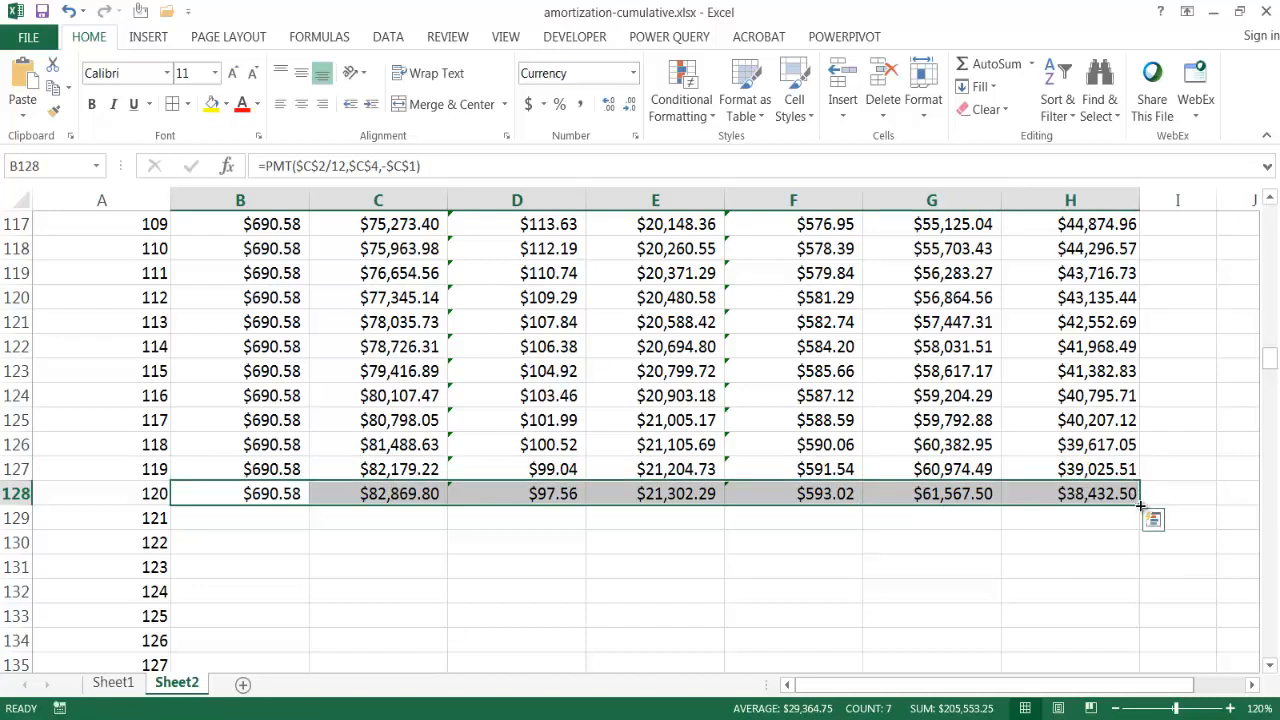
pyautogui.doubleClick(1140, 506)
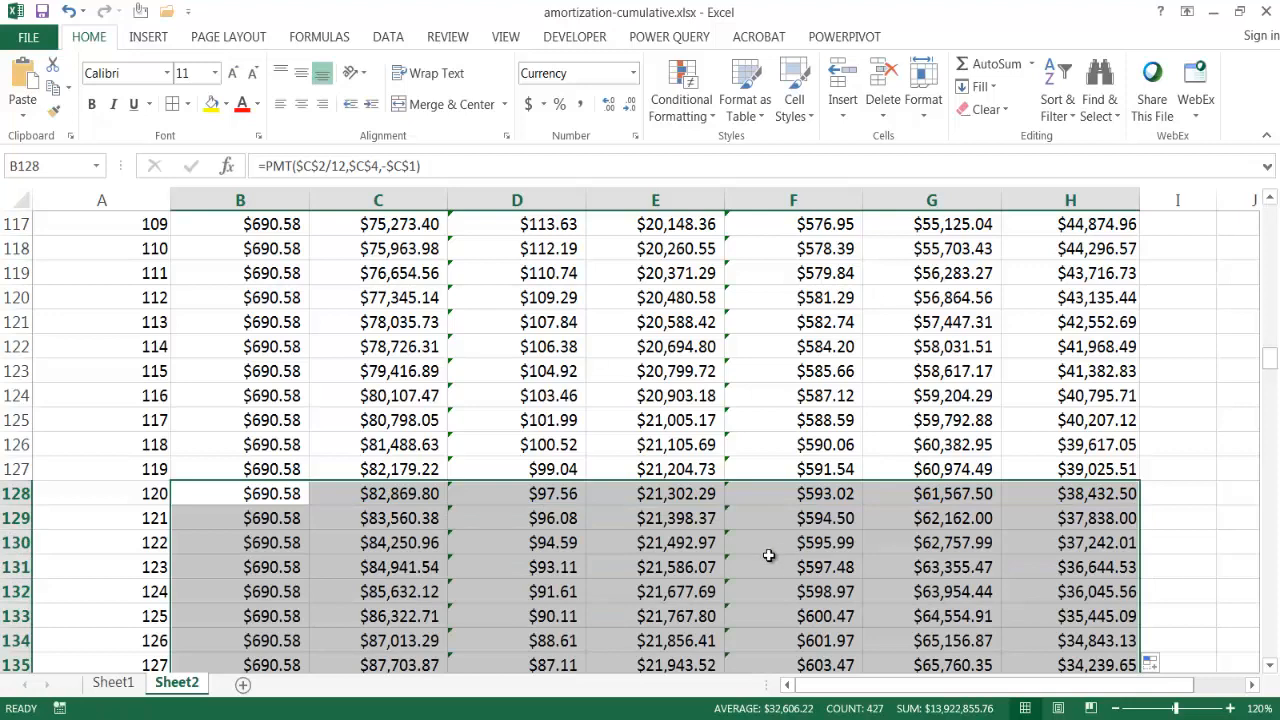
# Step: Check the ending principal balance, cumulative principal, cumulative interest, cumulative payments and monthly payment in the period 180 row
pyautogui.click(1104, 591)
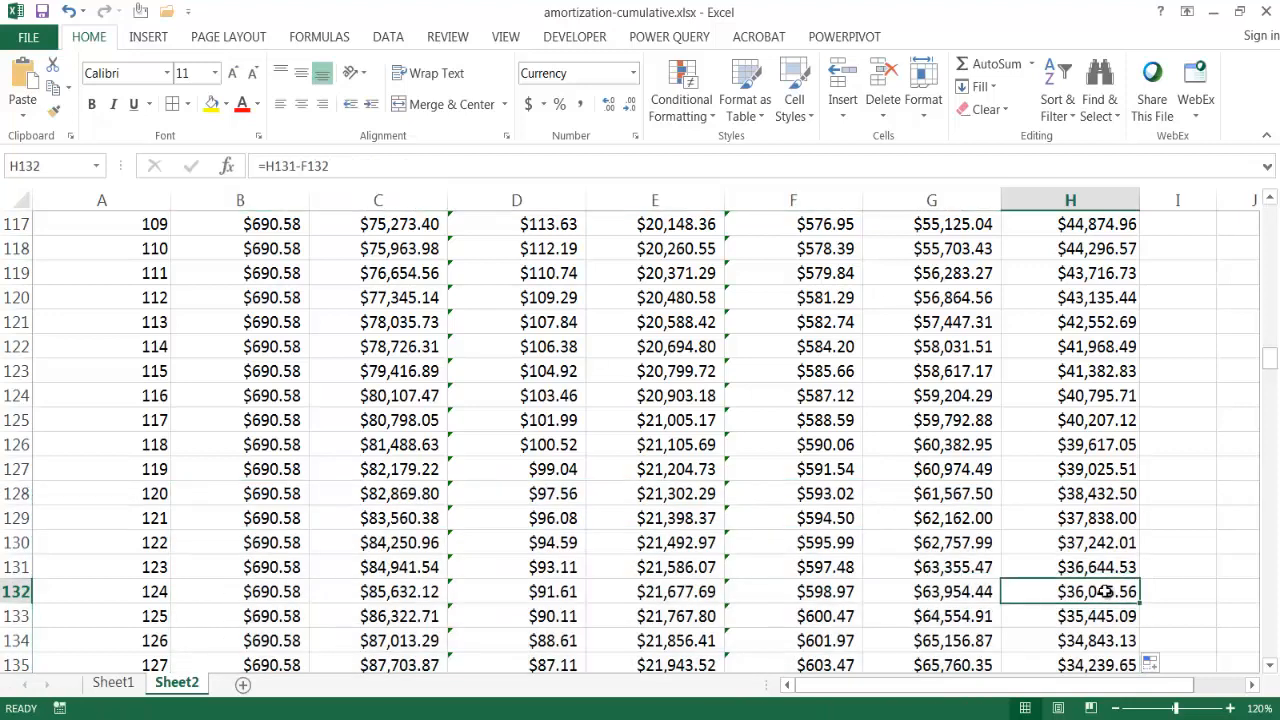
pyautogui.hotkey('ctrl', 'Down')
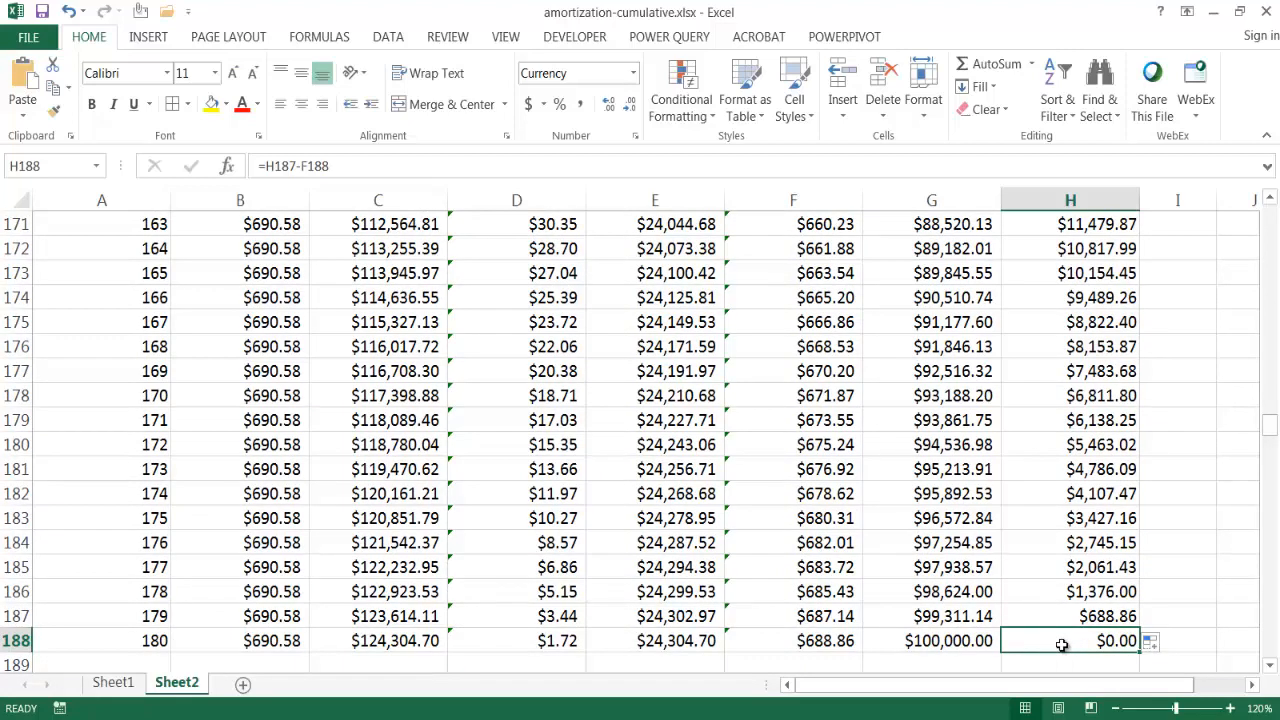
pyautogui.click(932, 638)
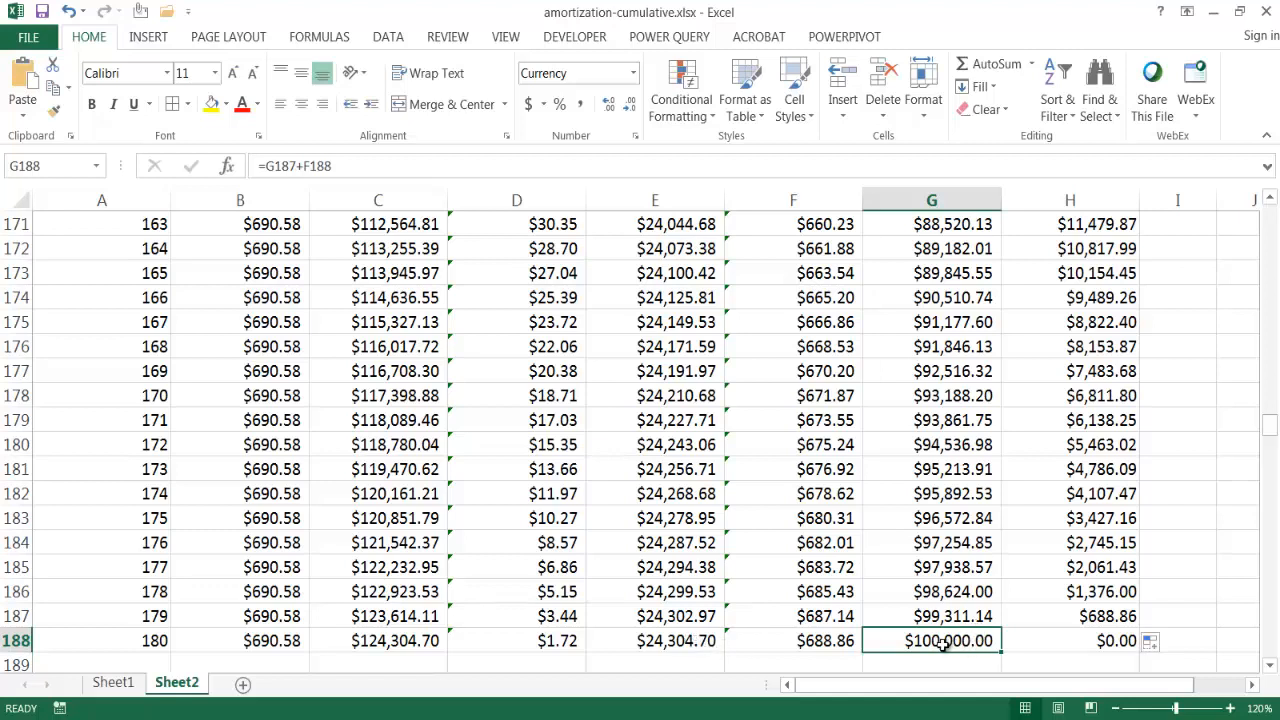
pyautogui.press('Left')
pyautogui.press('Left')
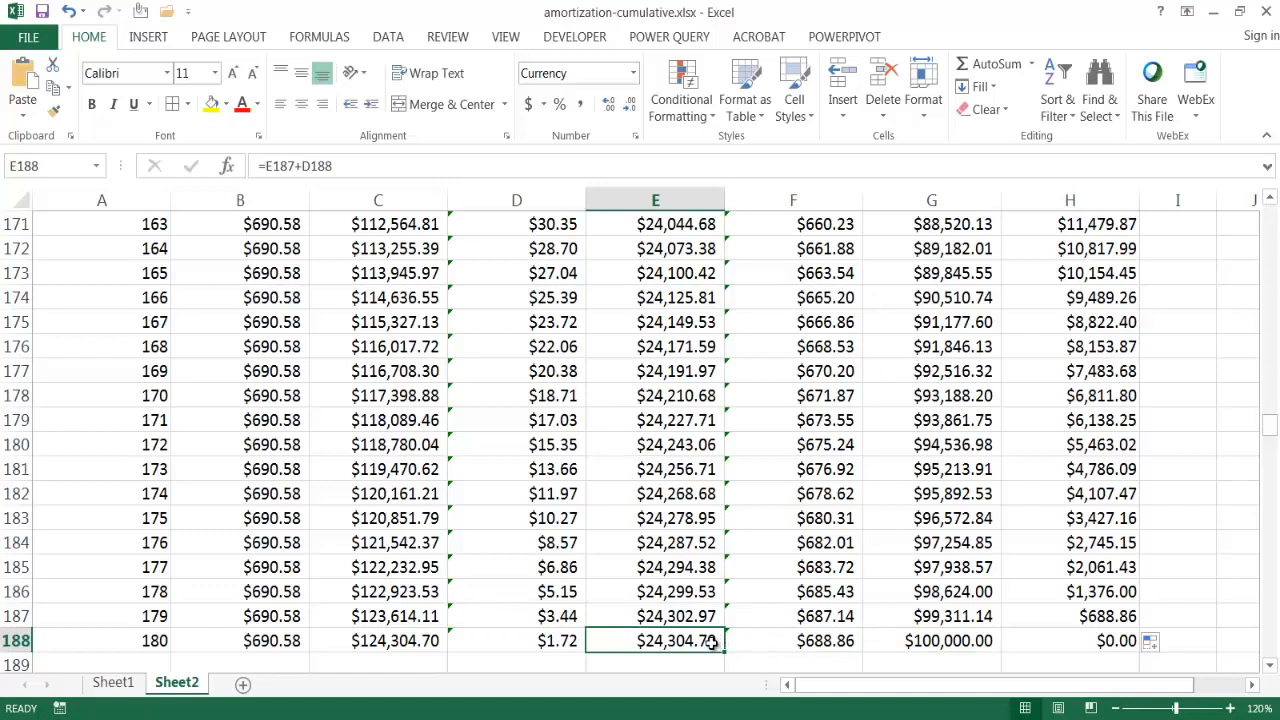
pyautogui.click(395, 646)
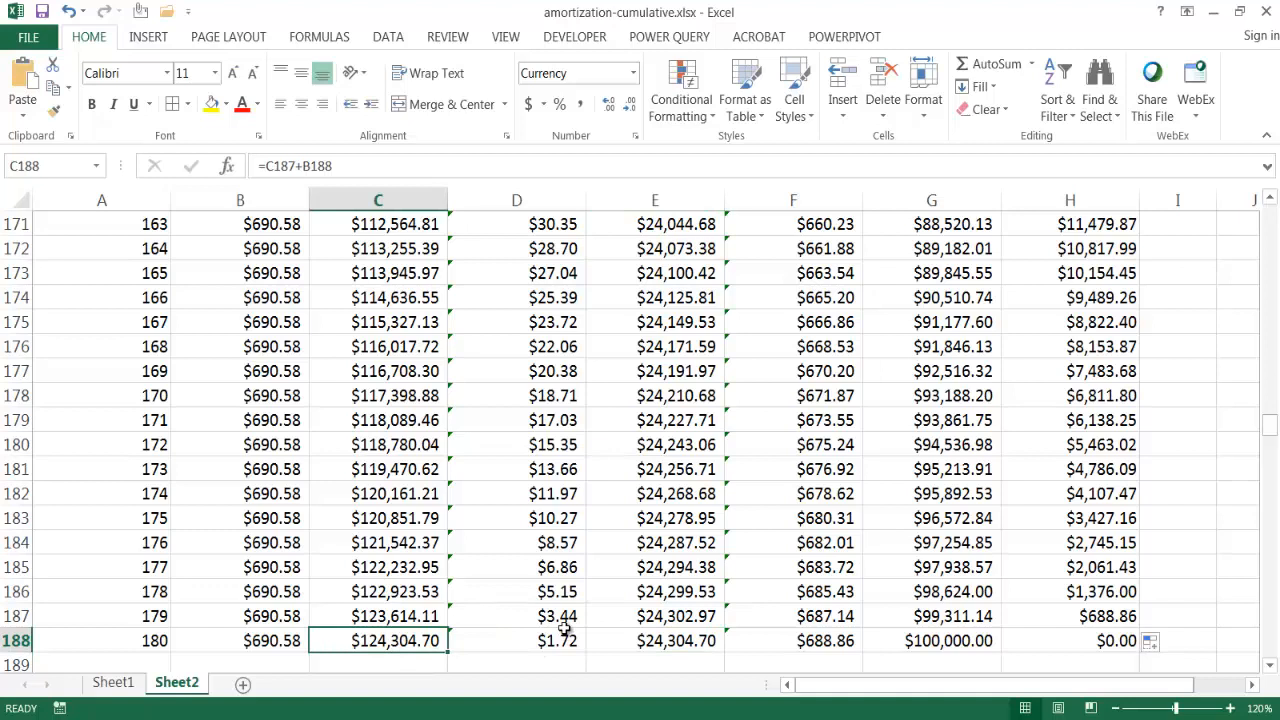
pyautogui.click(246, 640)
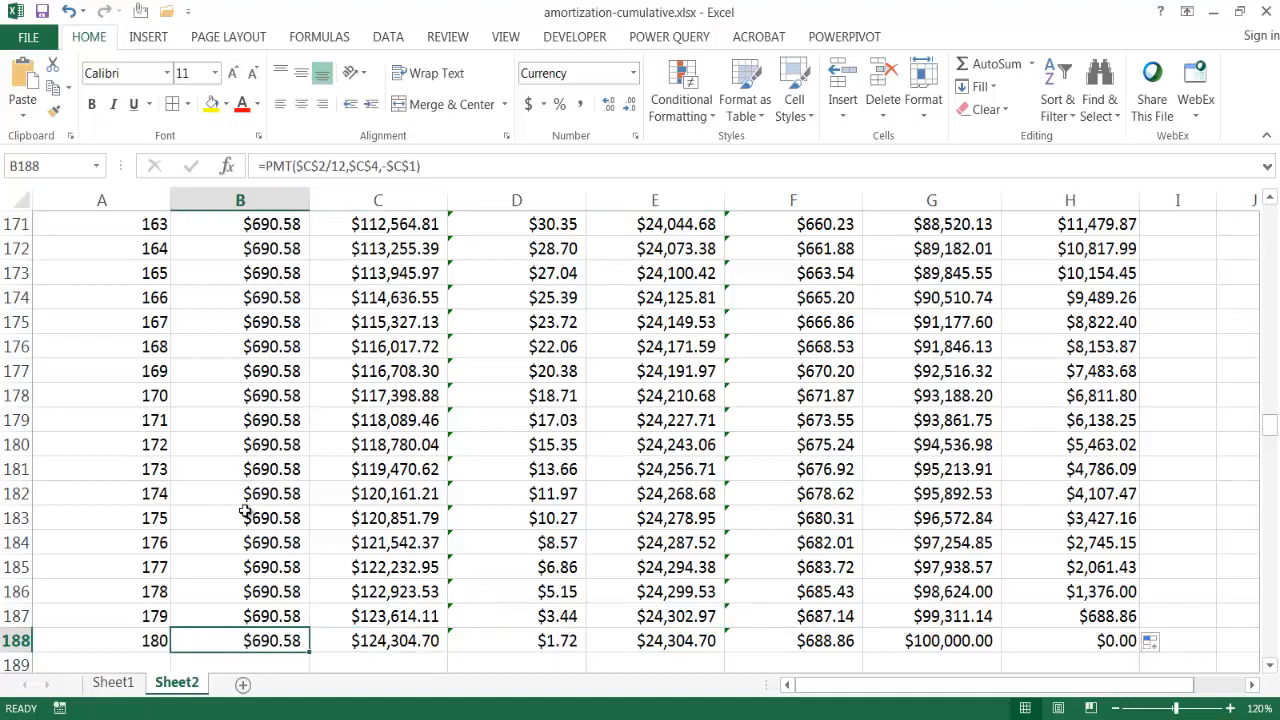
# Step: Review the Cumulative Payments, Cumulative Interest and Cumulative Principal column headings in row 7
pyautogui.moveTo(1265, 408); pyautogui.dragTo(1265, 218)
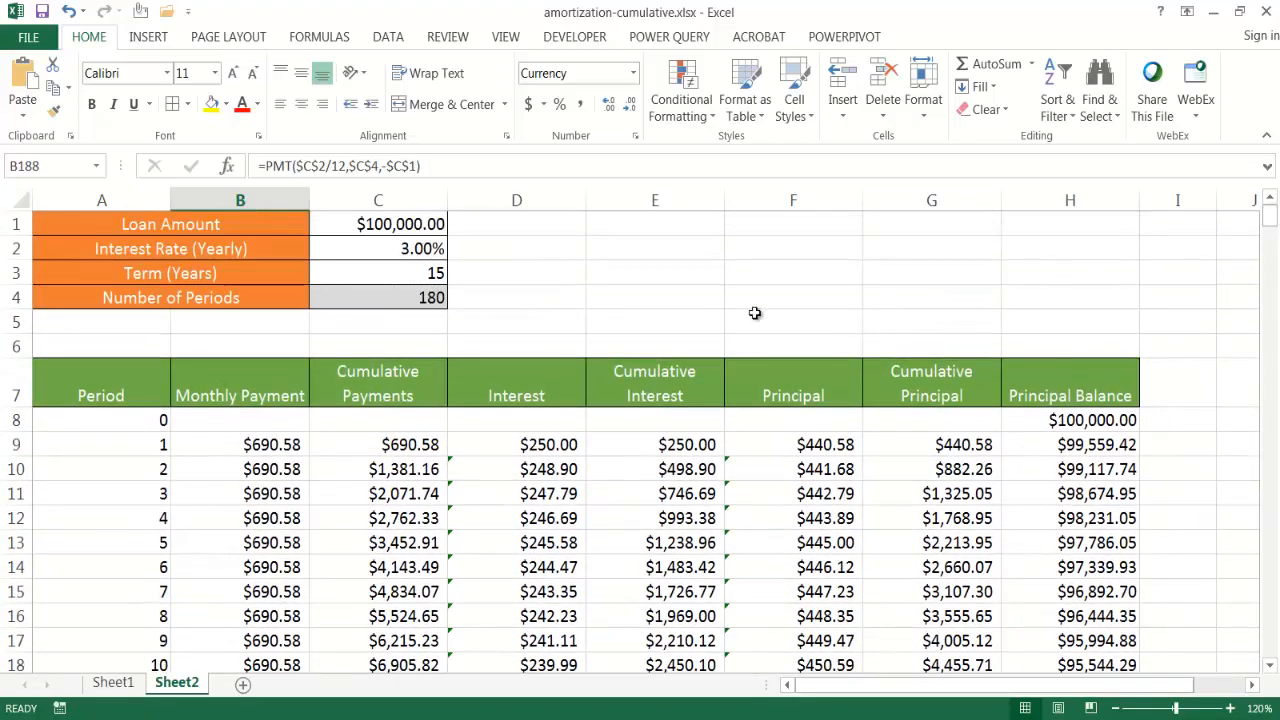
pyautogui.click(401, 382)
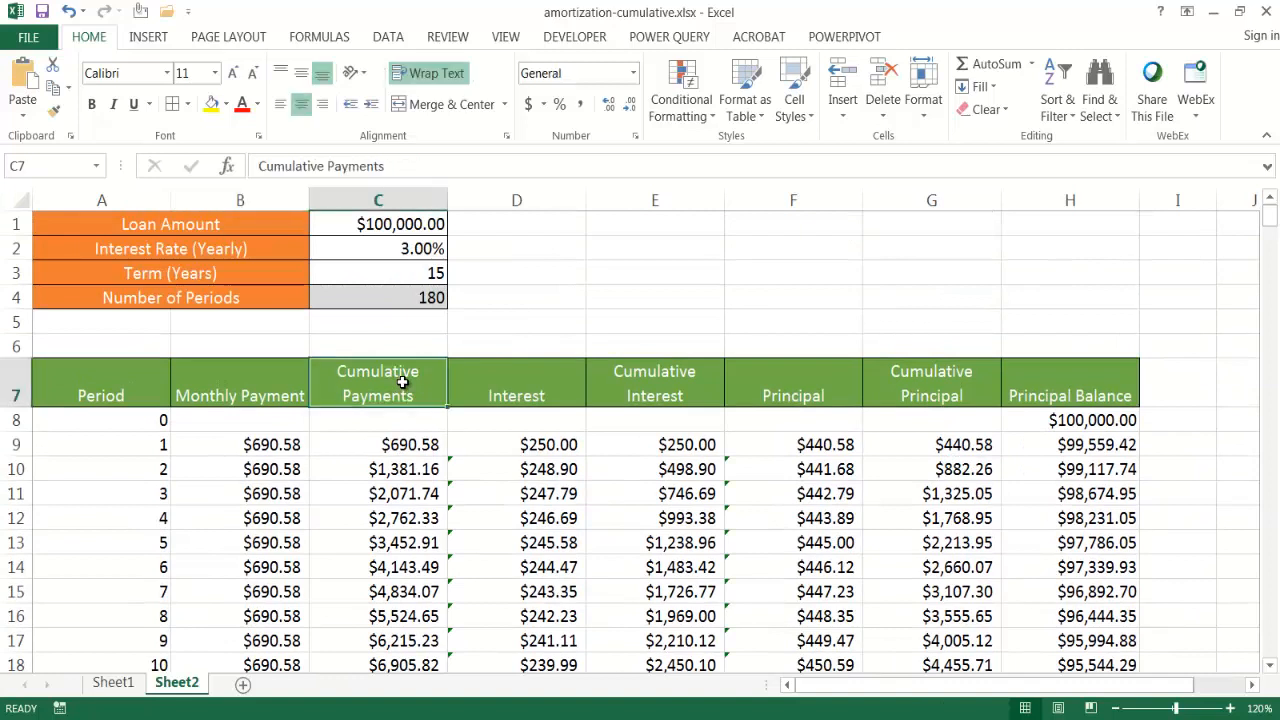
pyautogui.click(670, 388)
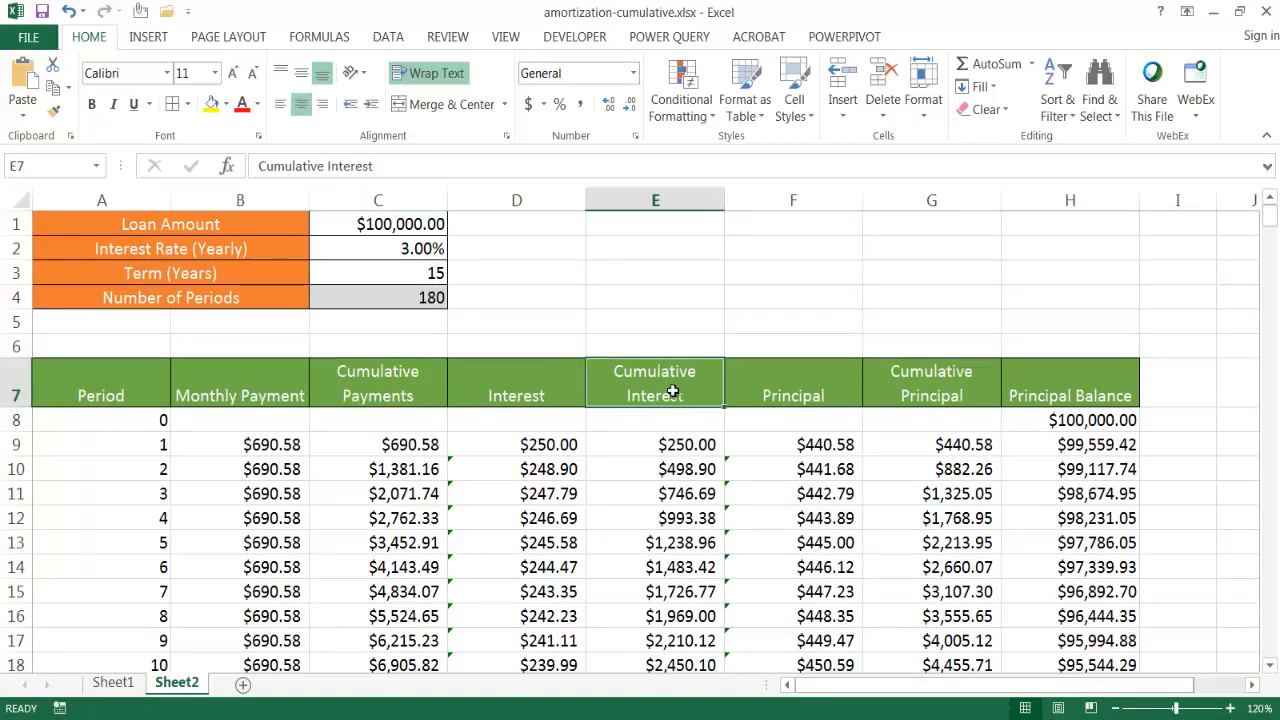
pyautogui.click(964, 382)
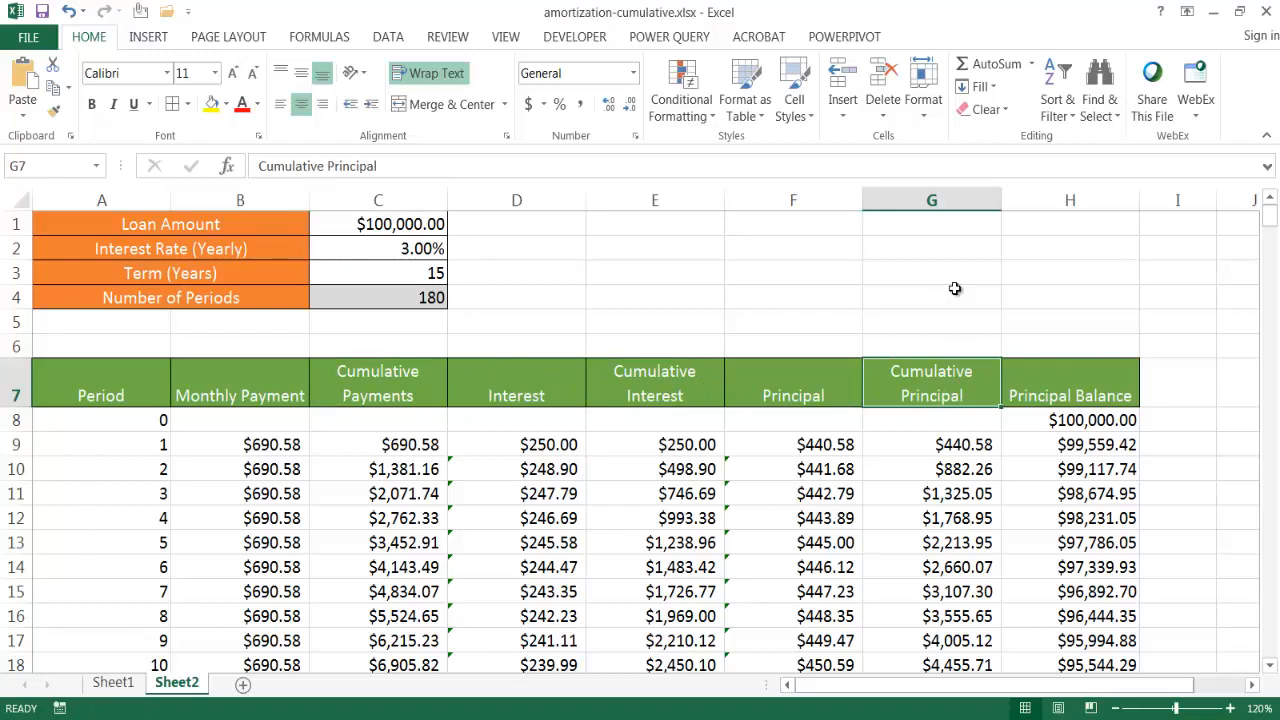